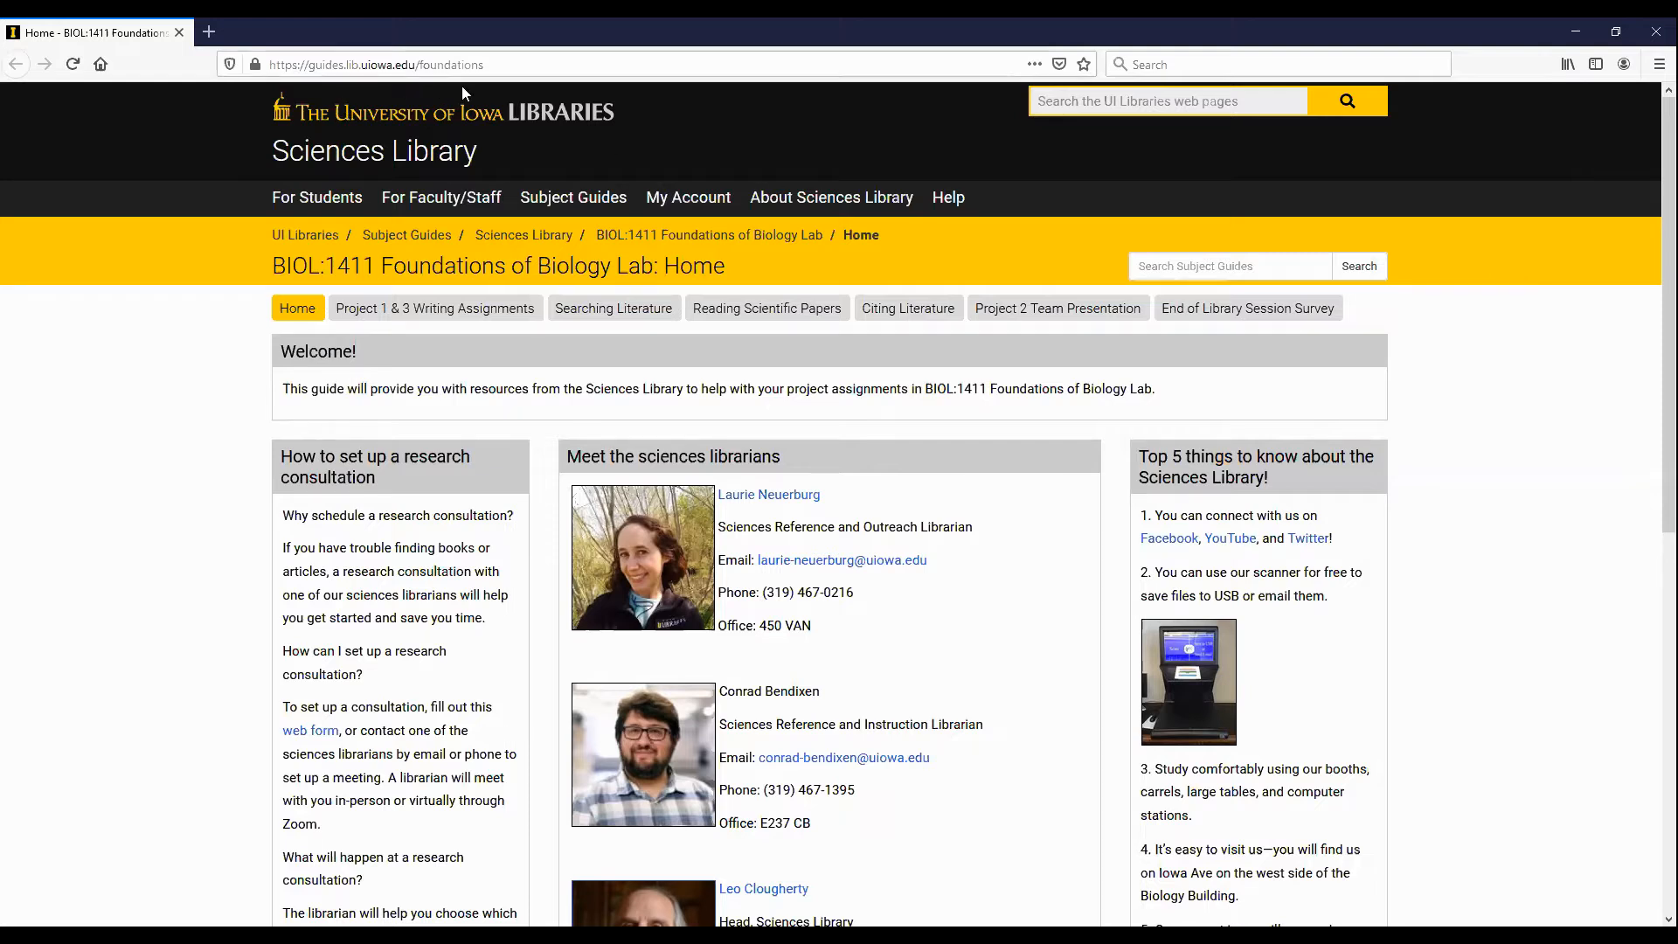
# Open PubMed from the guide's Searching Literature page and log in to the library proxy with the HawkID and password.
pyautogui.click(616, 301)
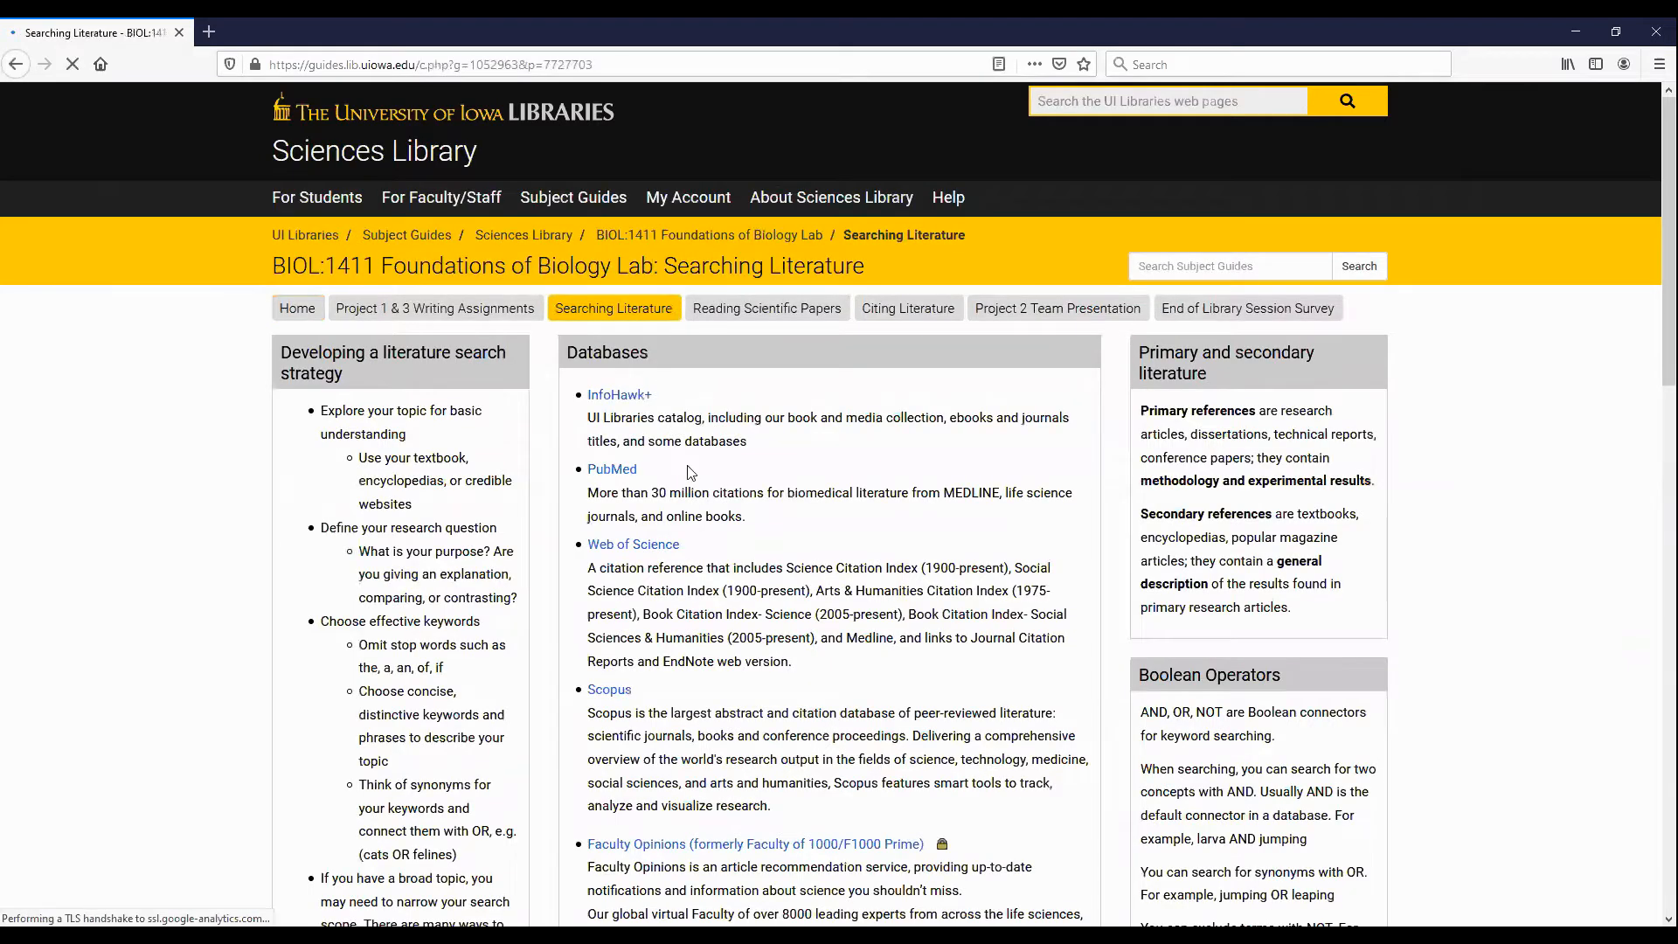
pyautogui.click(627, 473)
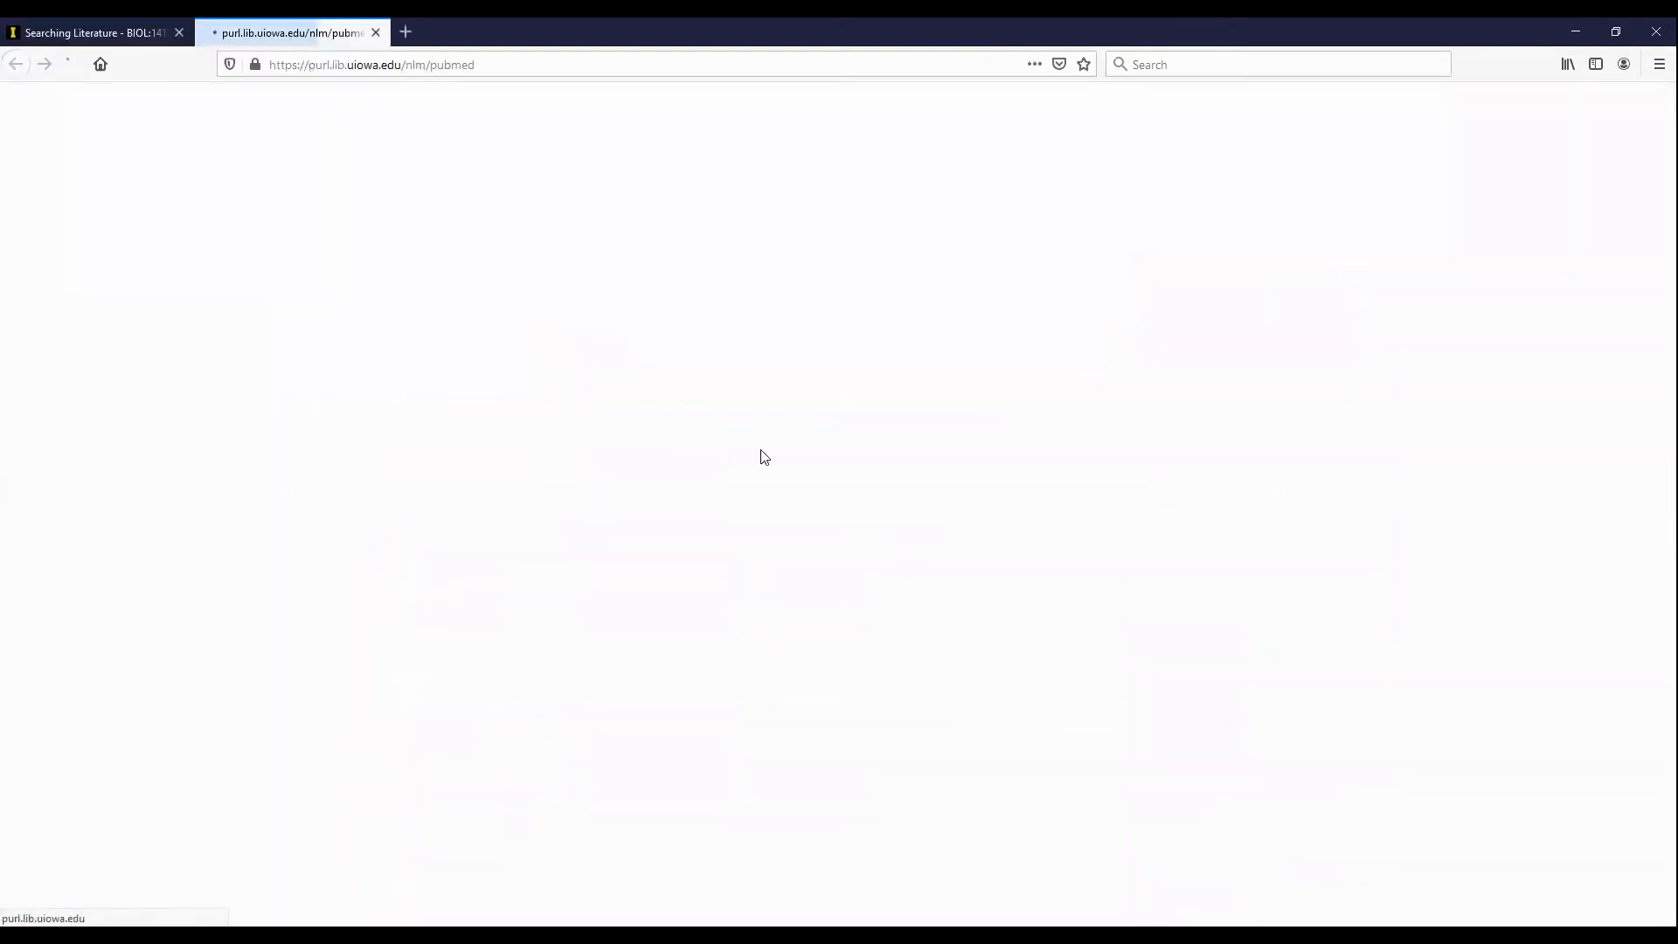
pyautogui.write('??')
pyautogui.press('BackSpace')
pyautogui.press('BackSpace')
pyautogui.write('????????')
pyautogui.press('Tab')
pyautogui.write('?????????')
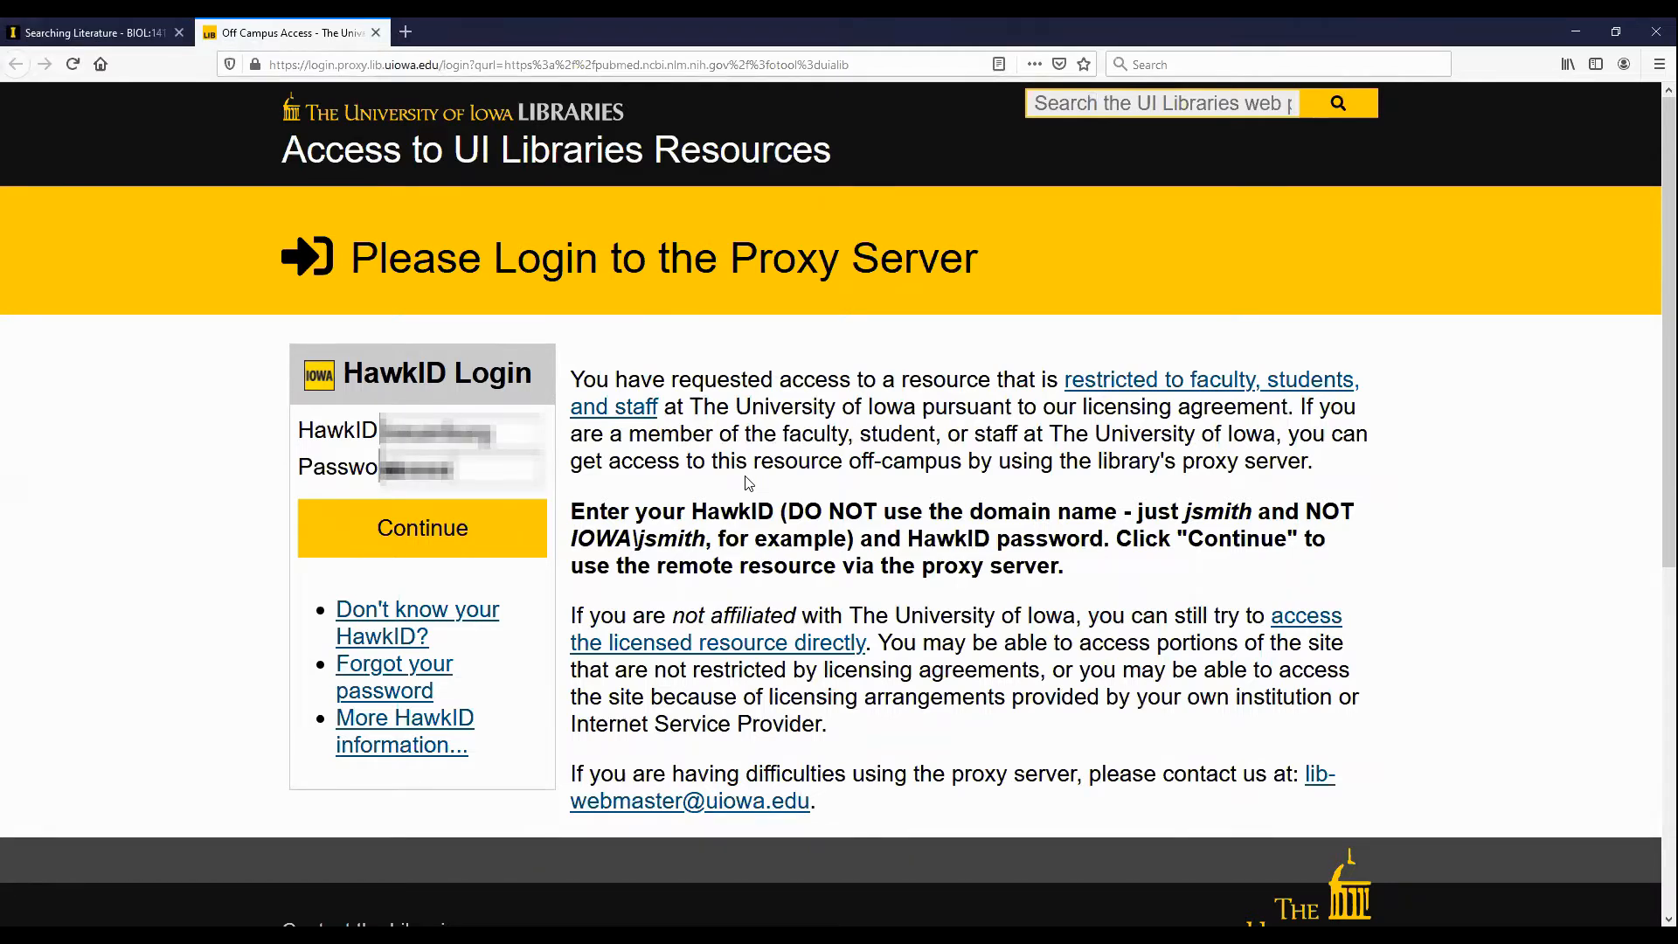
pyautogui.write('????')
pyautogui.press('Return')
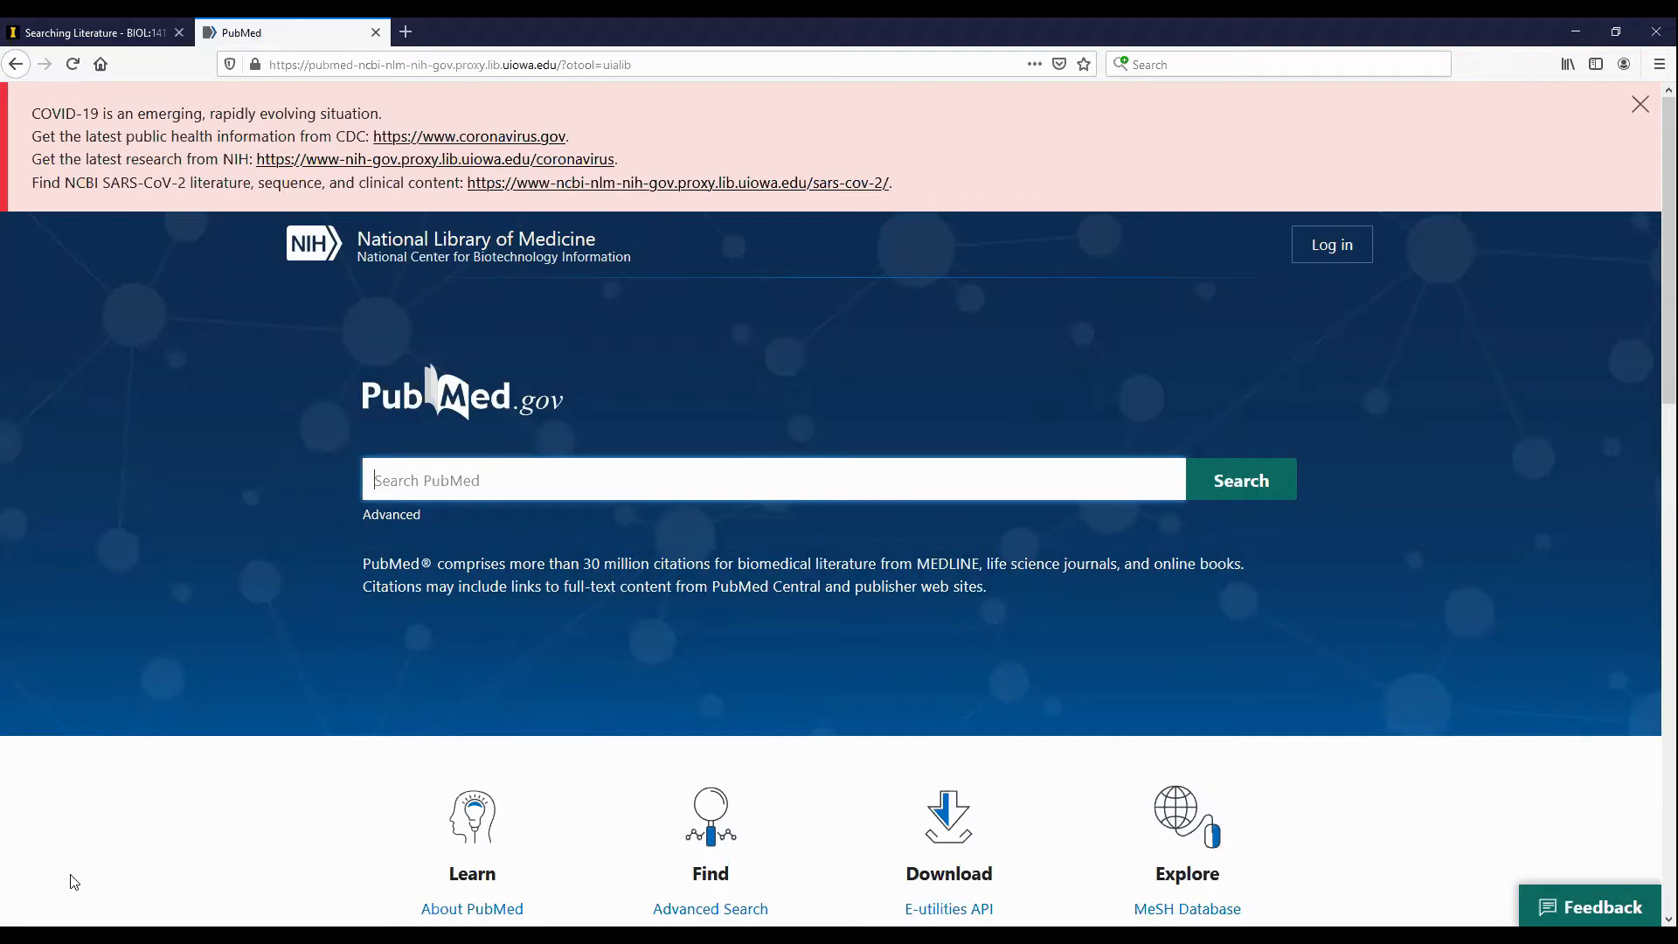
# Search PubMed for "taste evolution population genetics".
pyautogui.click(1074, 692)
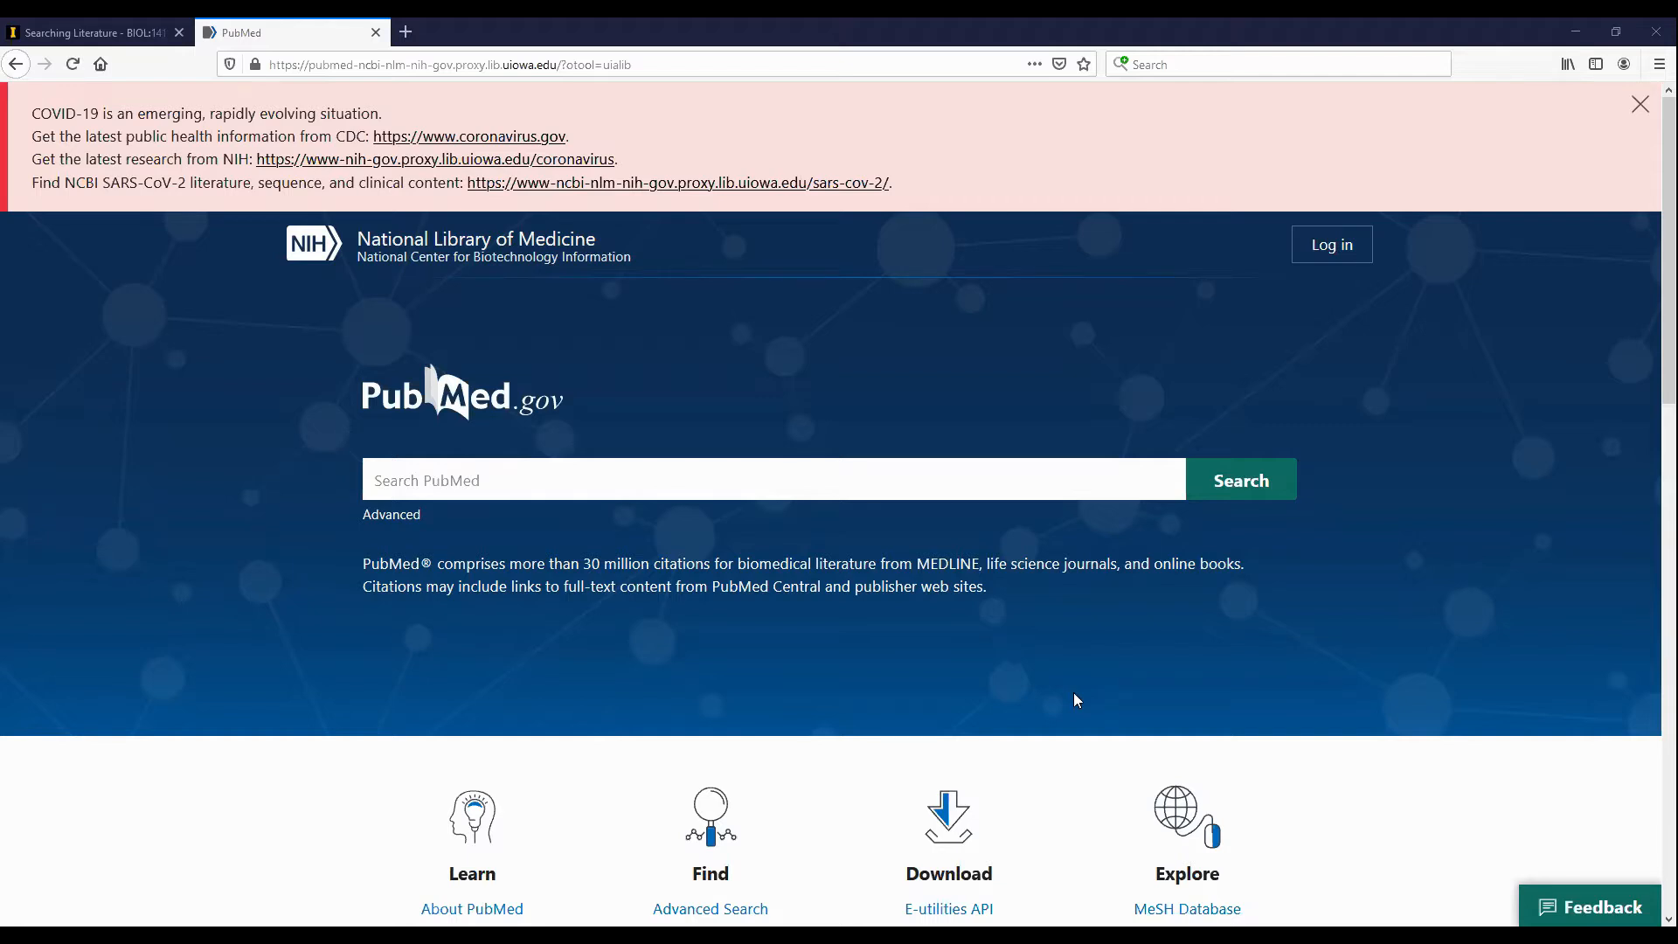
pyautogui.click(683, 463)
pyautogui.write('taste evolution population genetics')
pyautogui.press('Return')
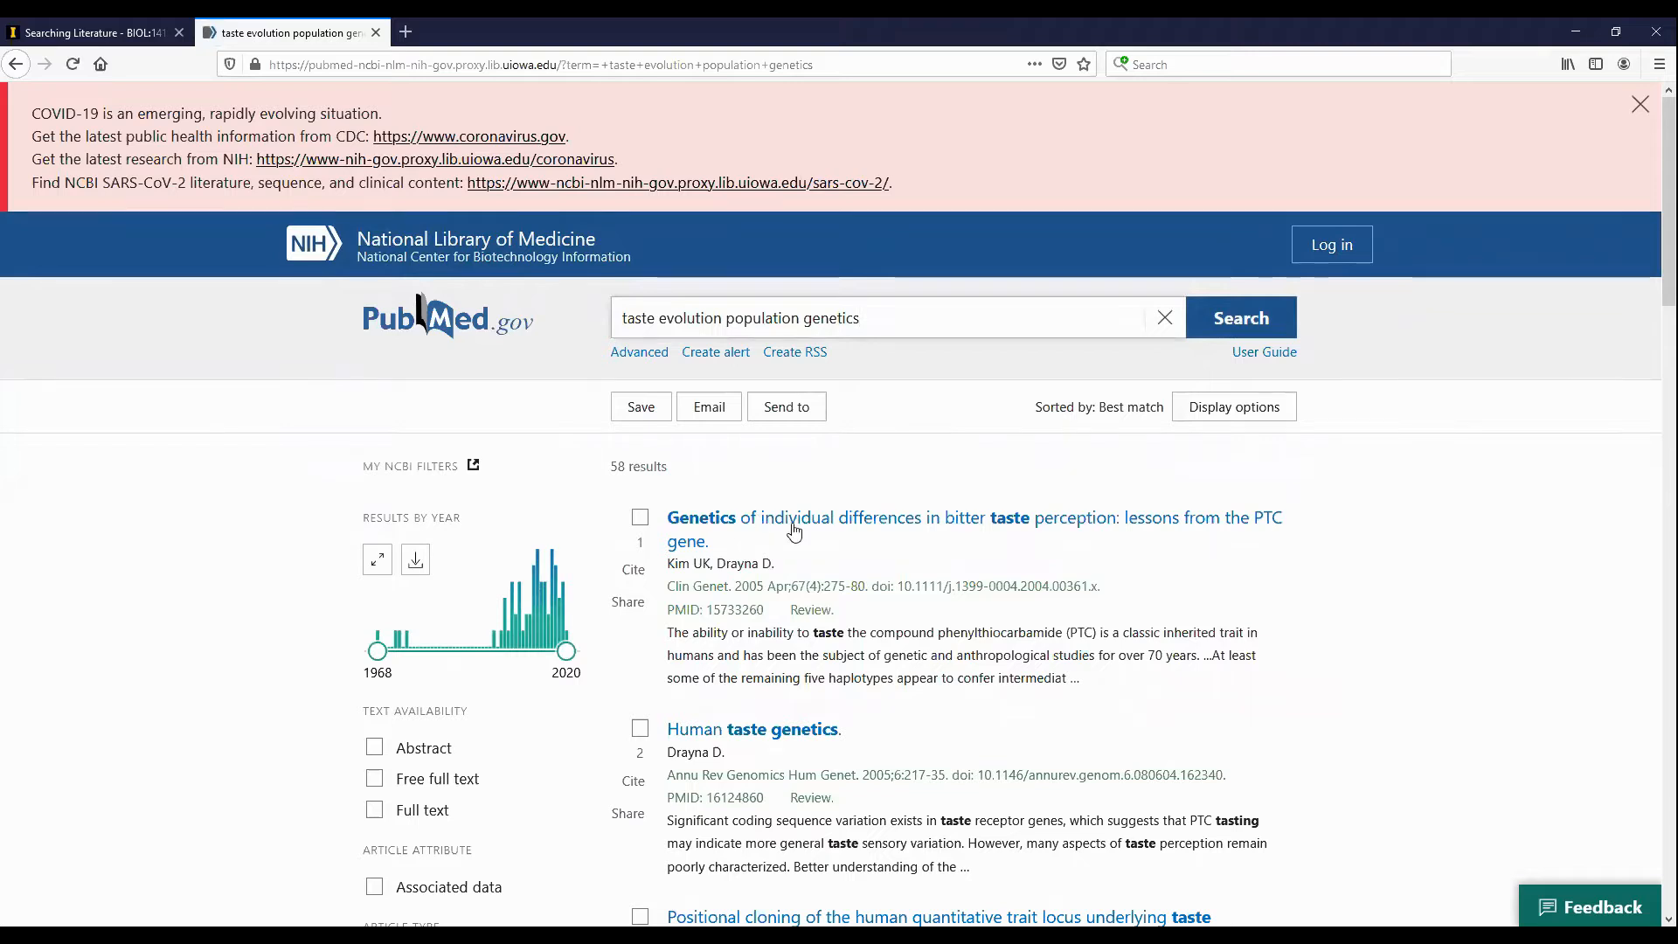
# Open the "Human taste genetics" record, review its abstract, and open the article's full text through UILink.
pyautogui.scroll(-3, 706, 585)
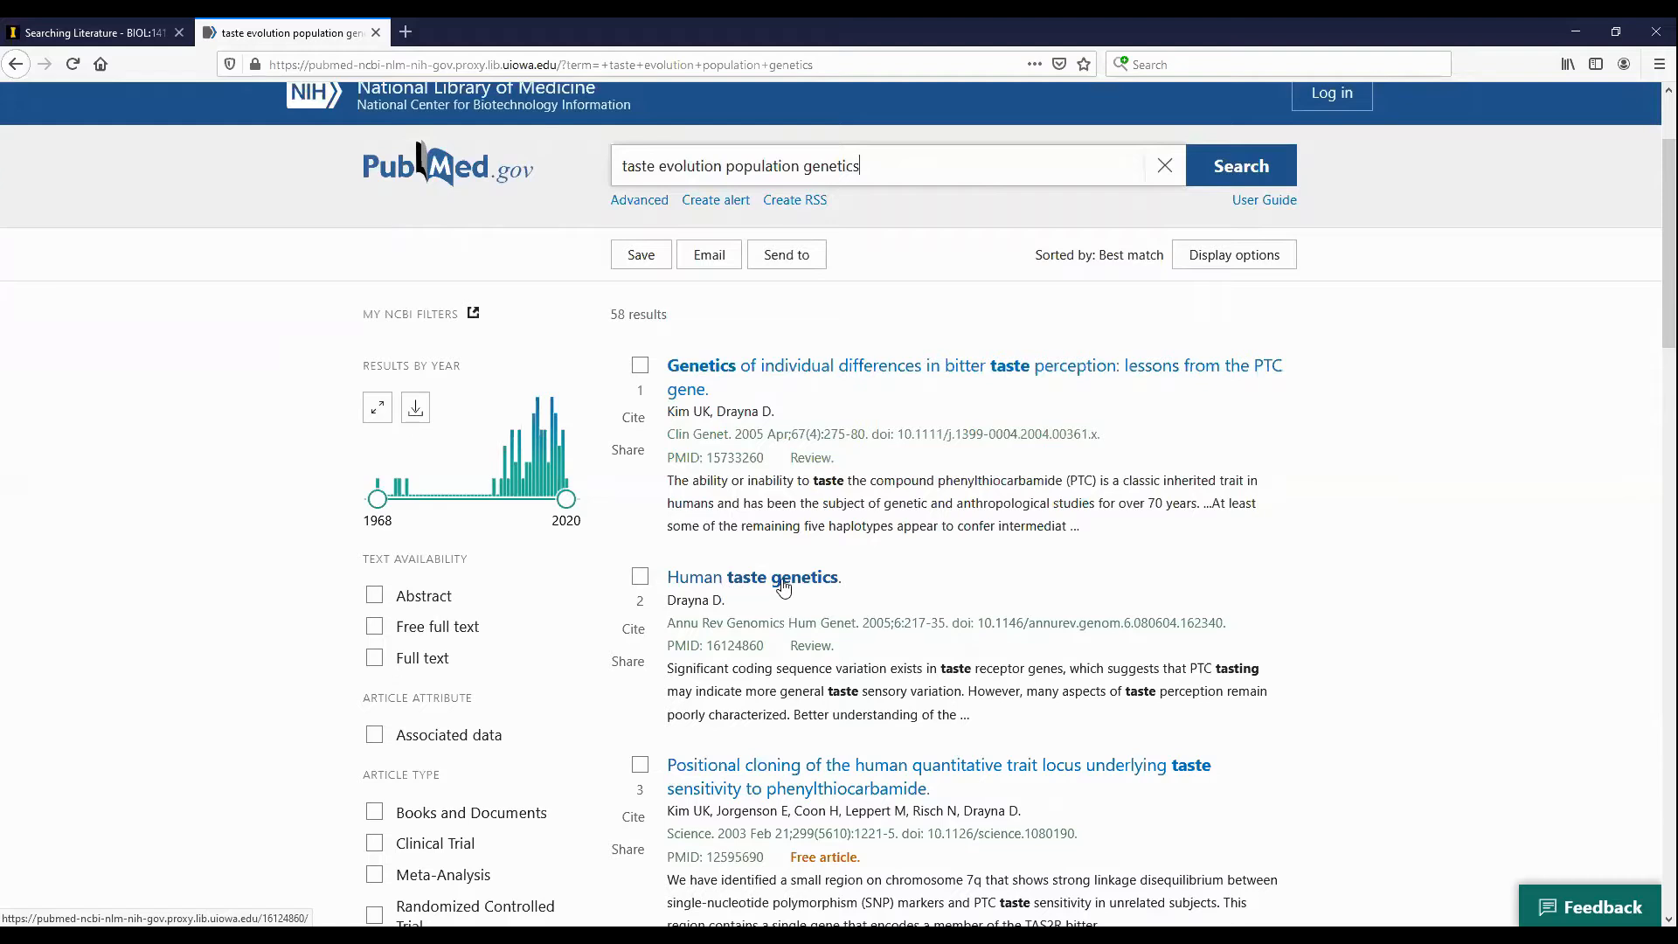
pyautogui.click(819, 581)
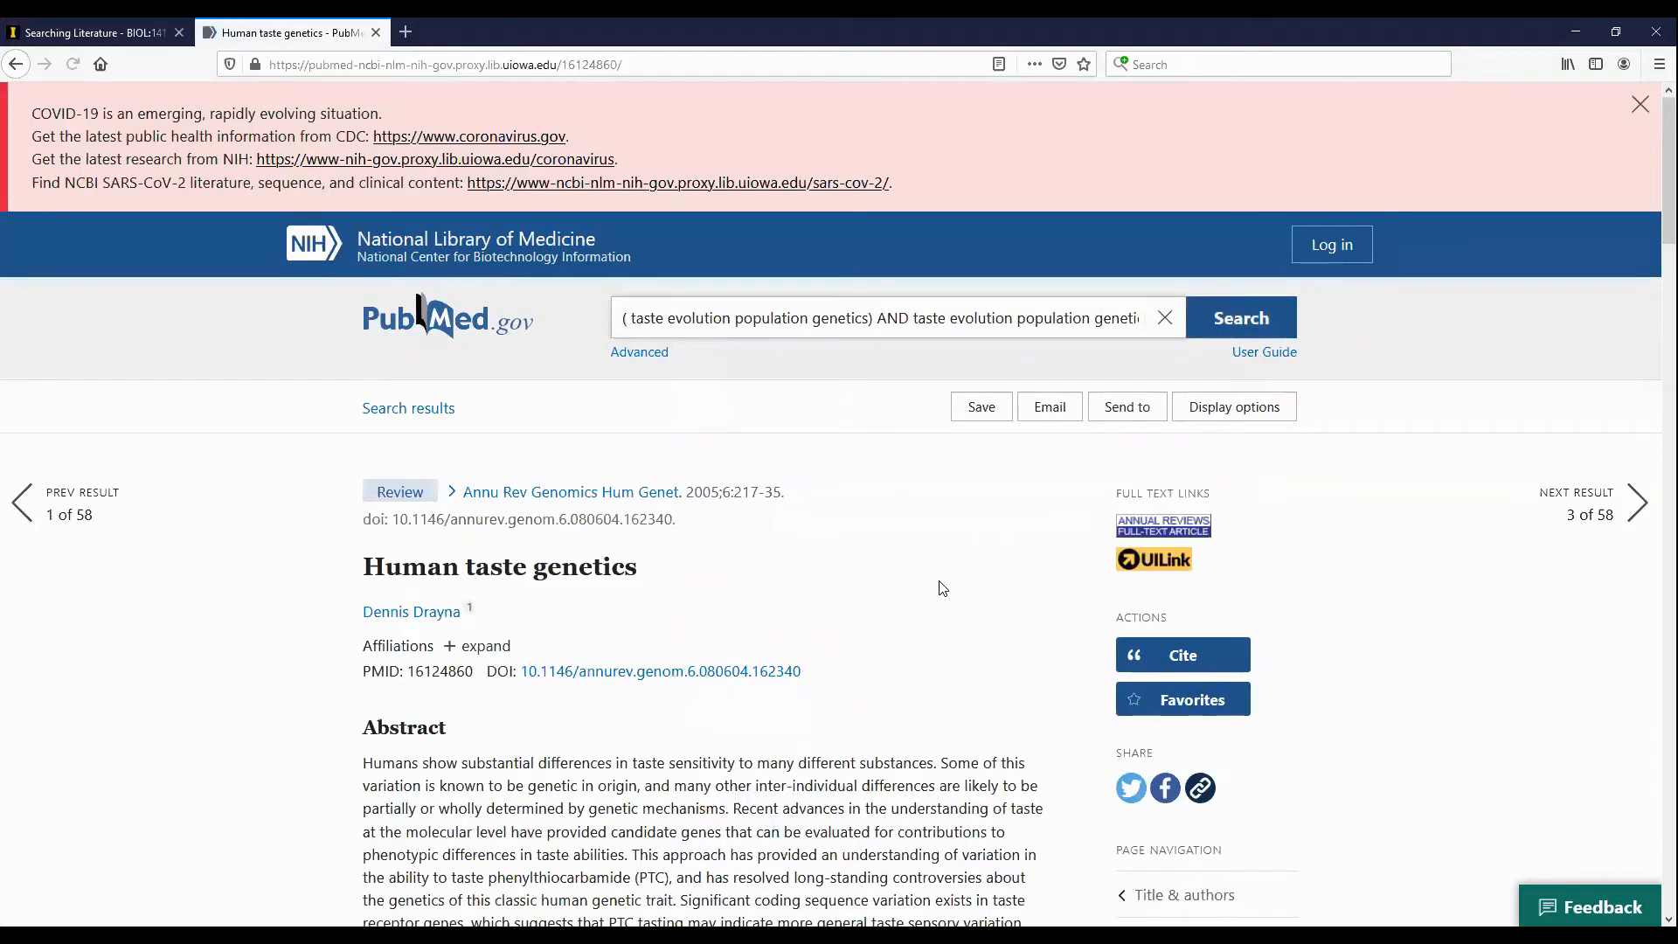
pyautogui.scroll(-3, 939, 587)
pyautogui.scroll(-3, 945, 587)
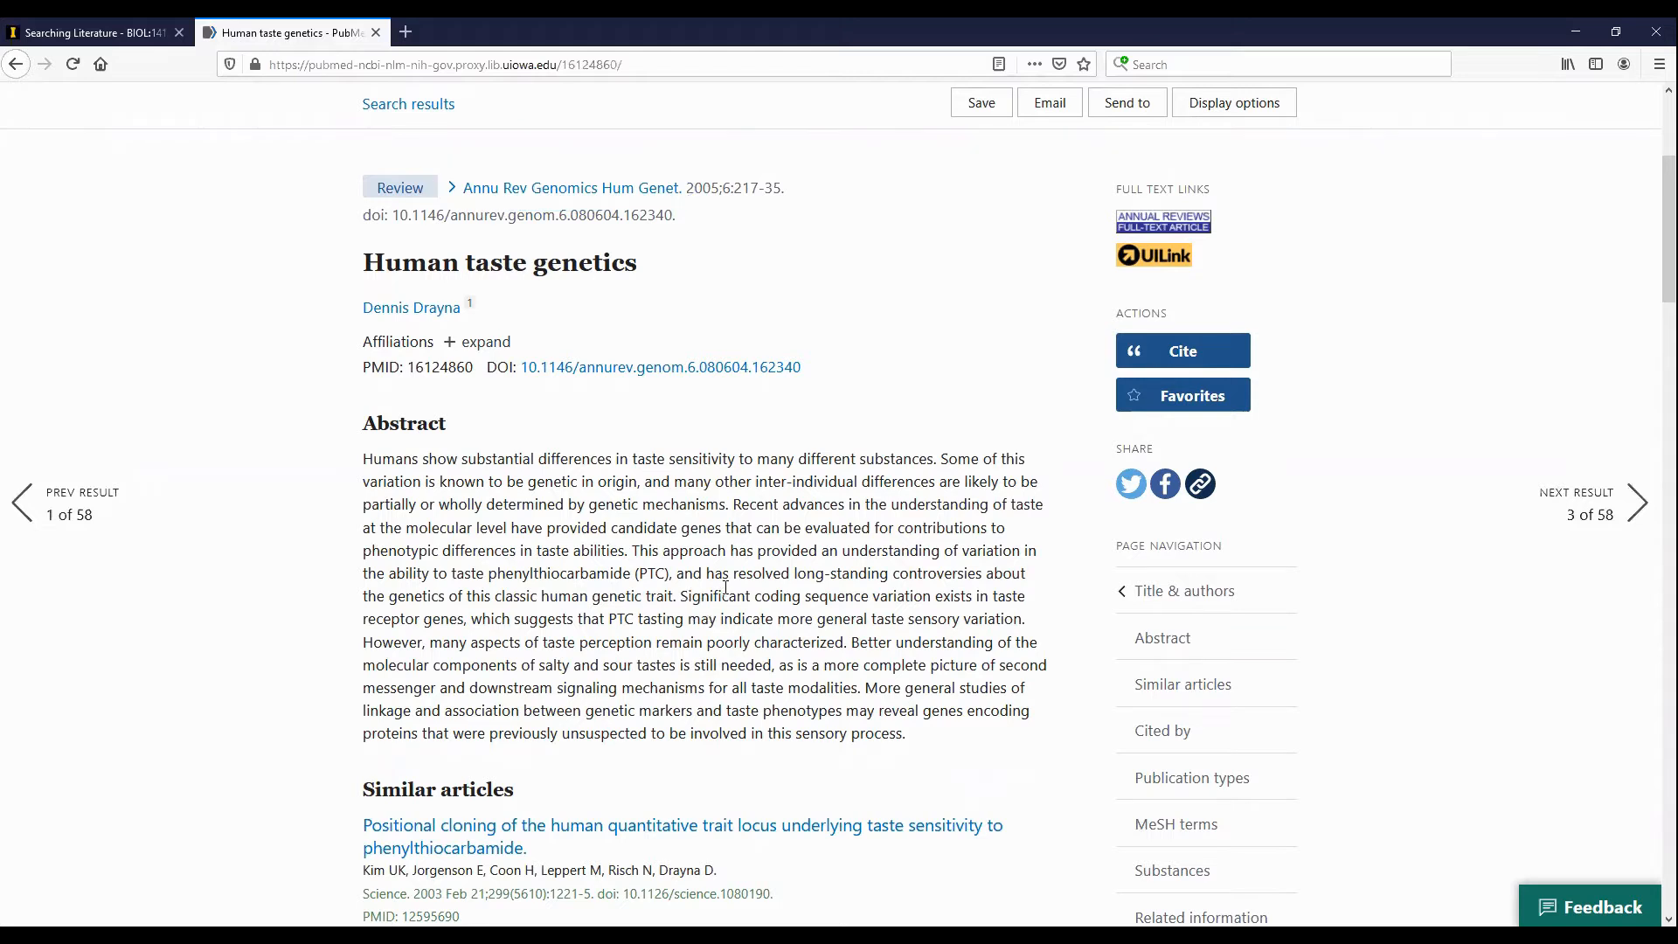
pyautogui.scroll(3, 721, 596)
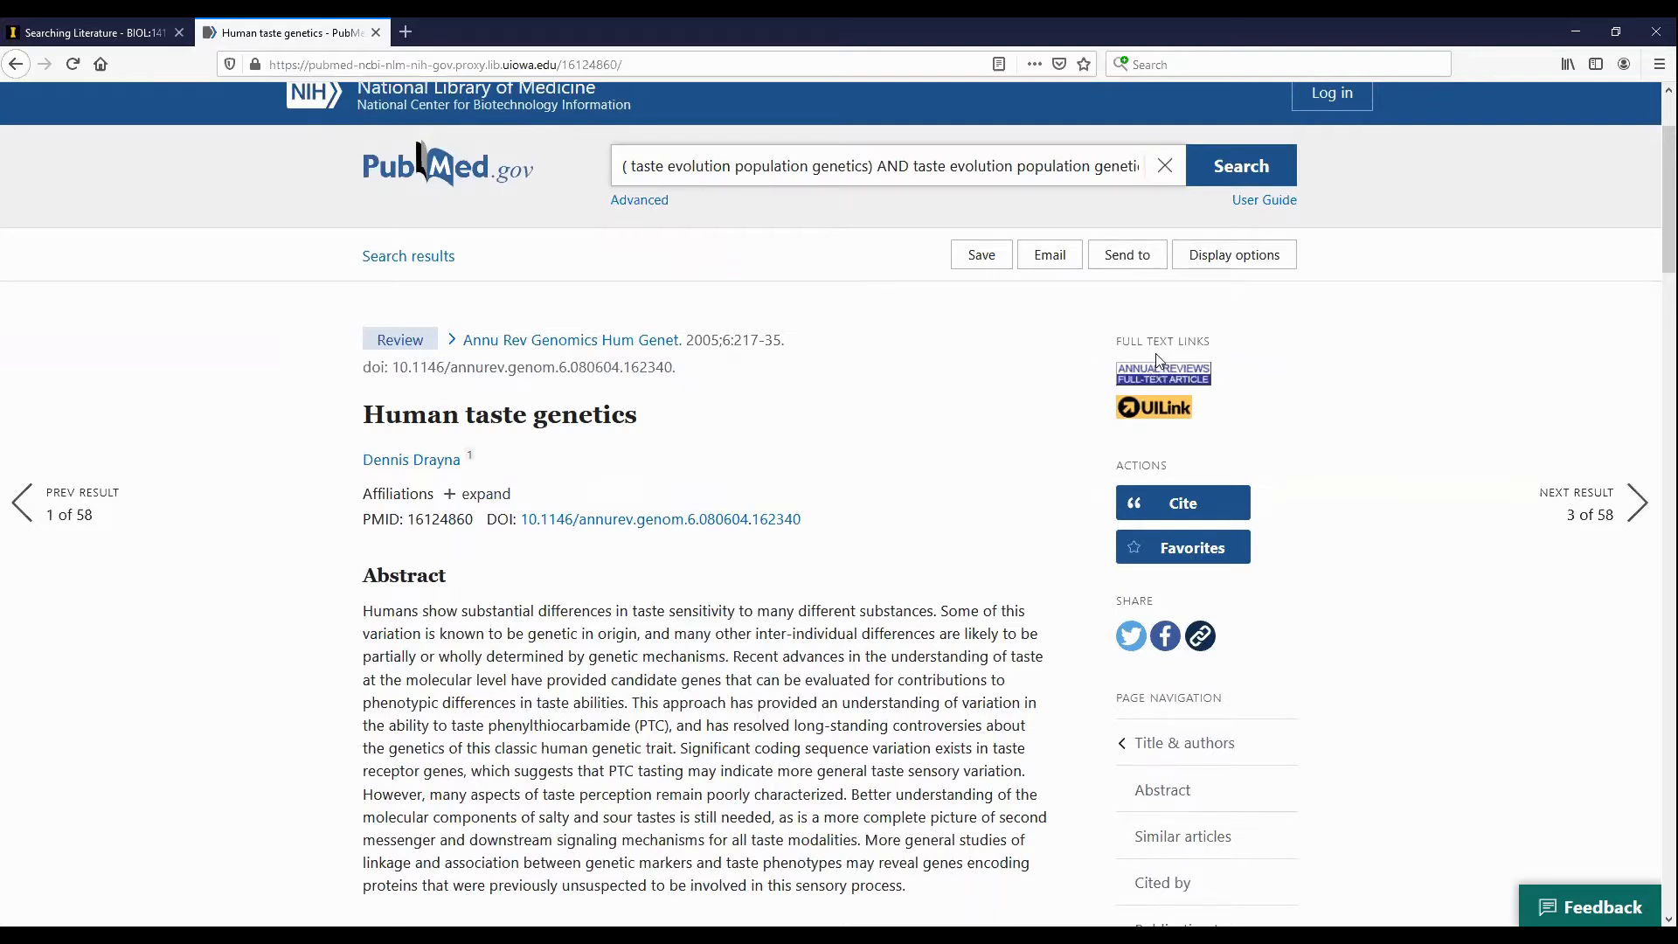
pyautogui.click(1160, 413)
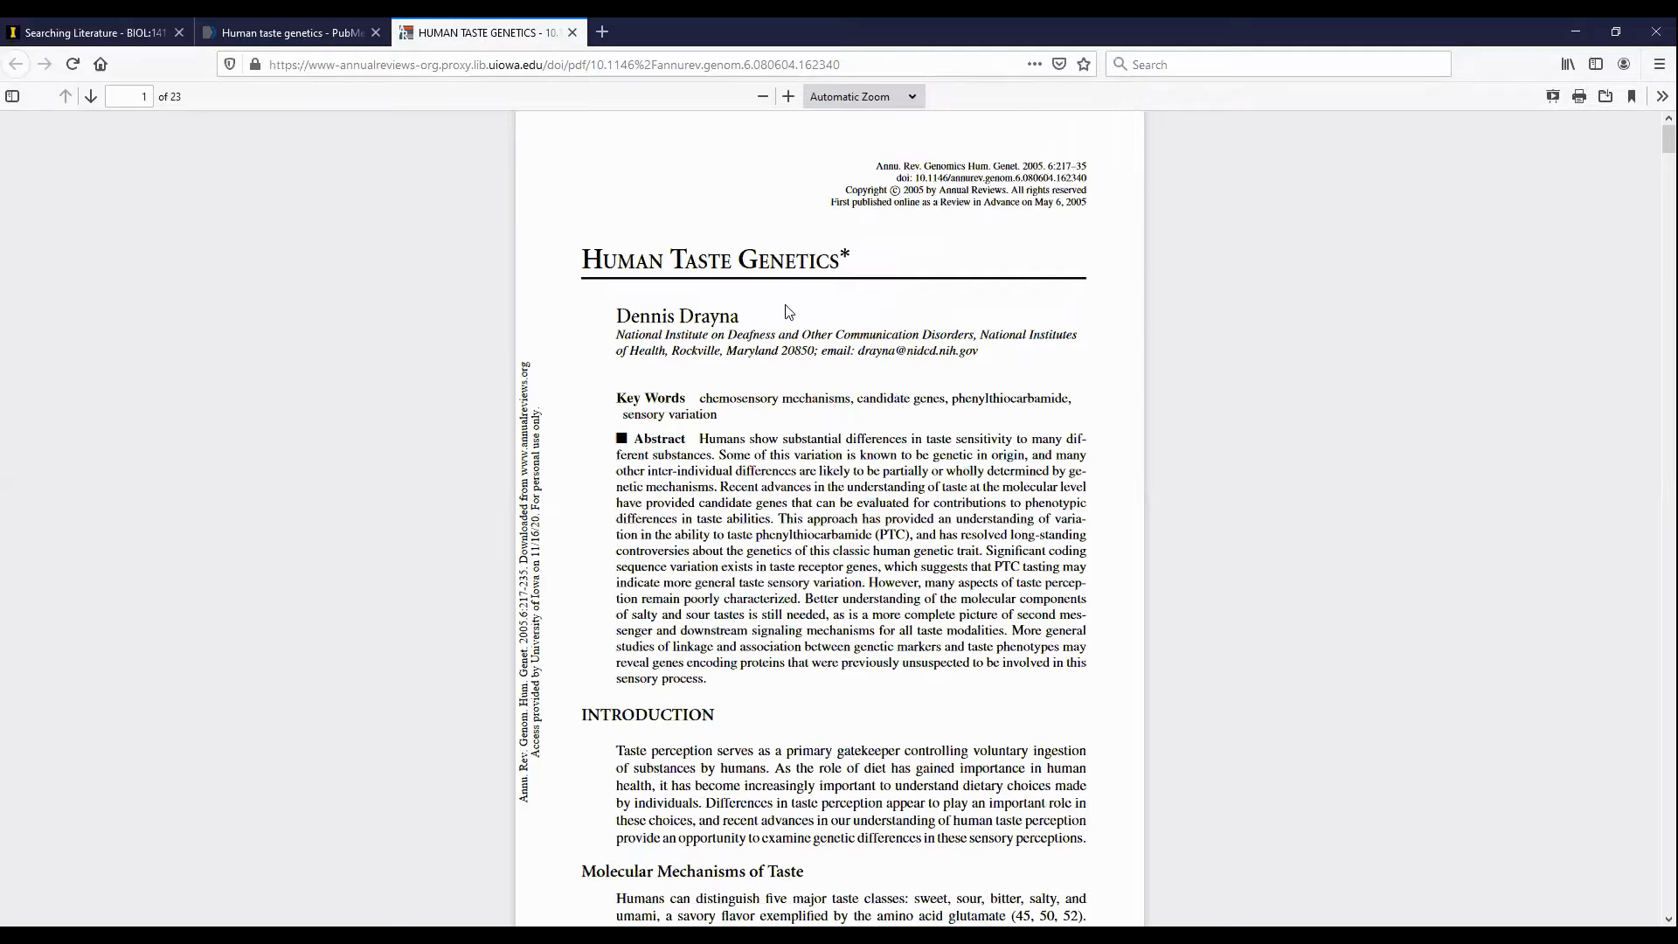
# Return to the PubMed record and go back to its list of search results.
pyautogui.click(300, 32)
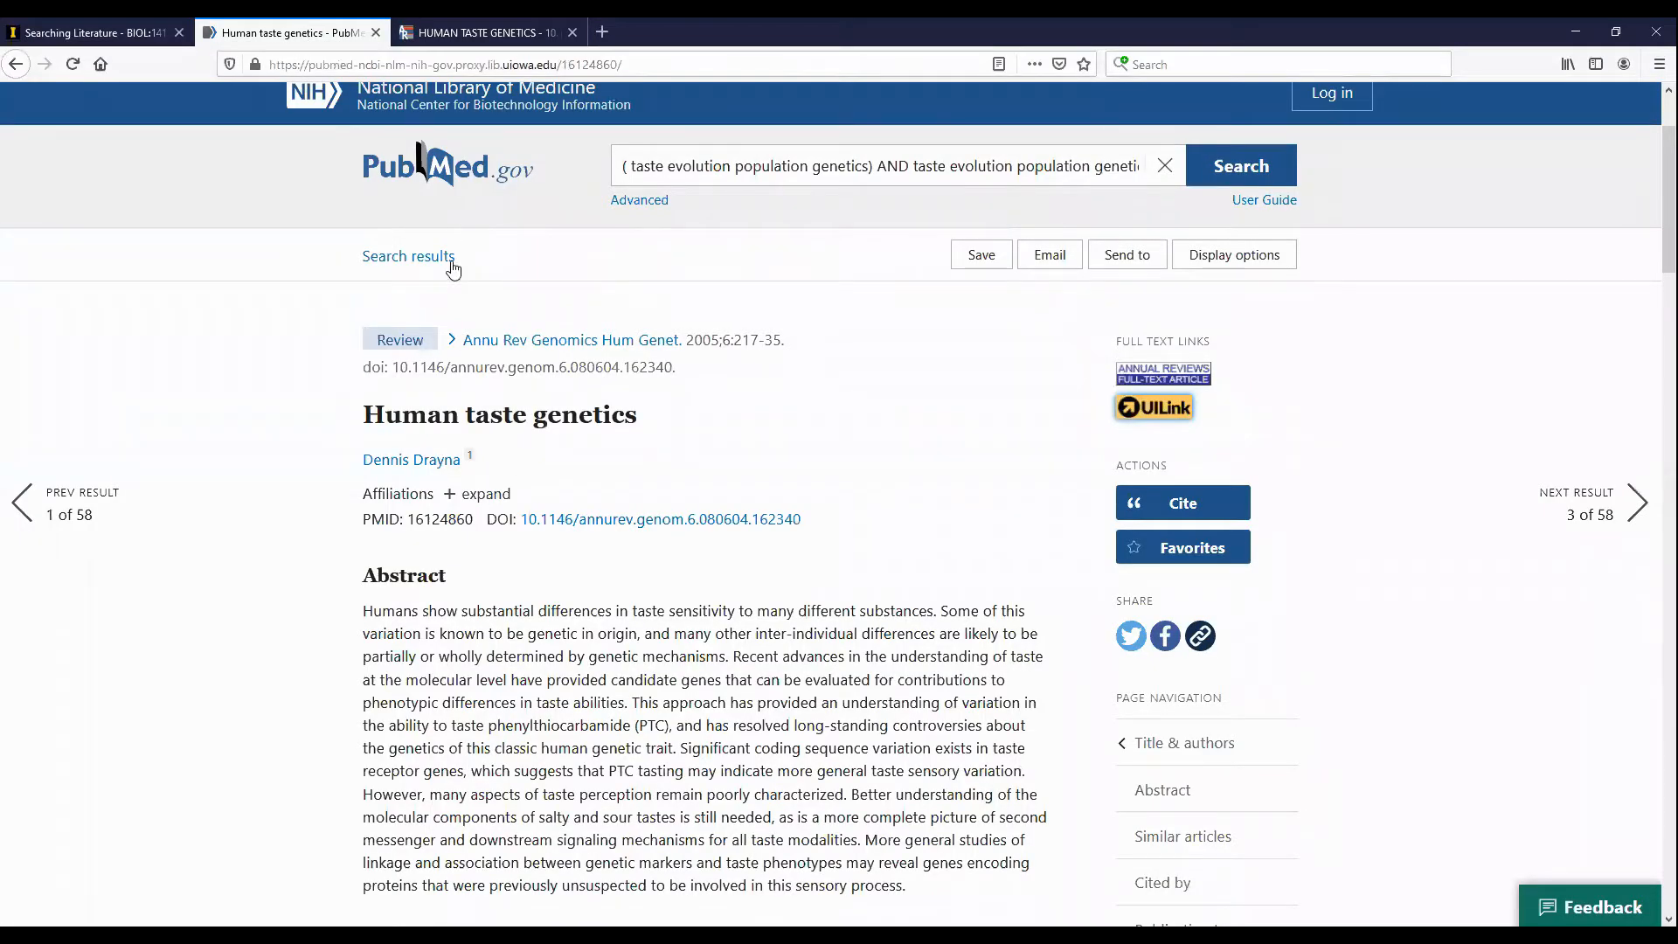
pyautogui.click(418, 262)
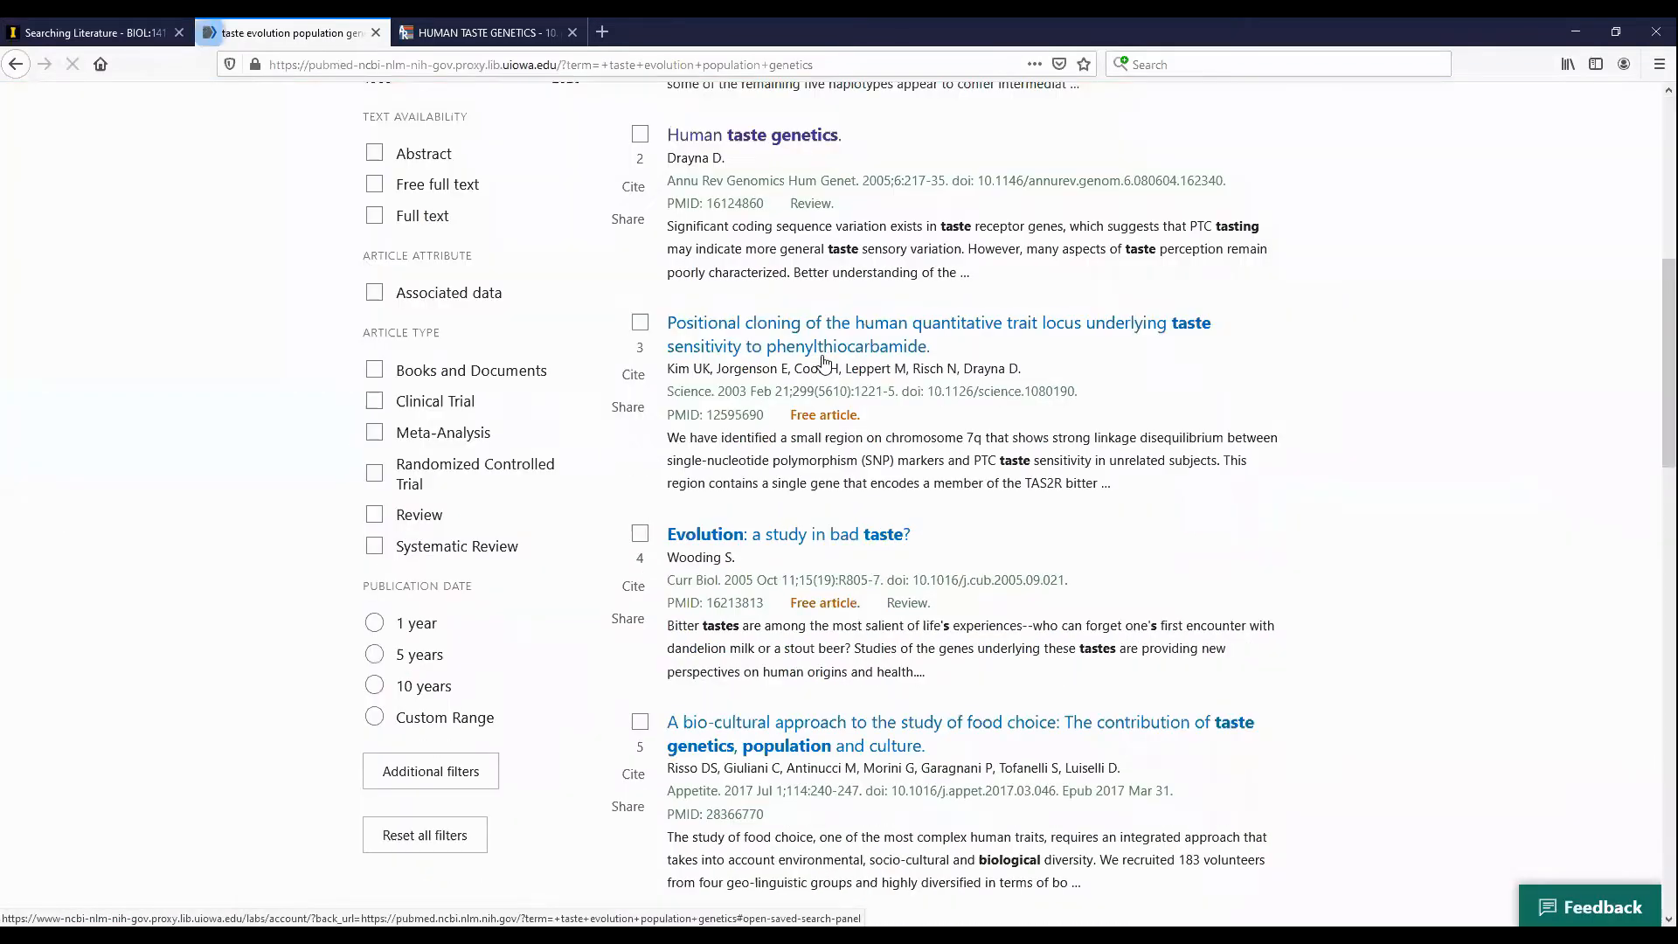
pyautogui.scroll(3, 873, 262)
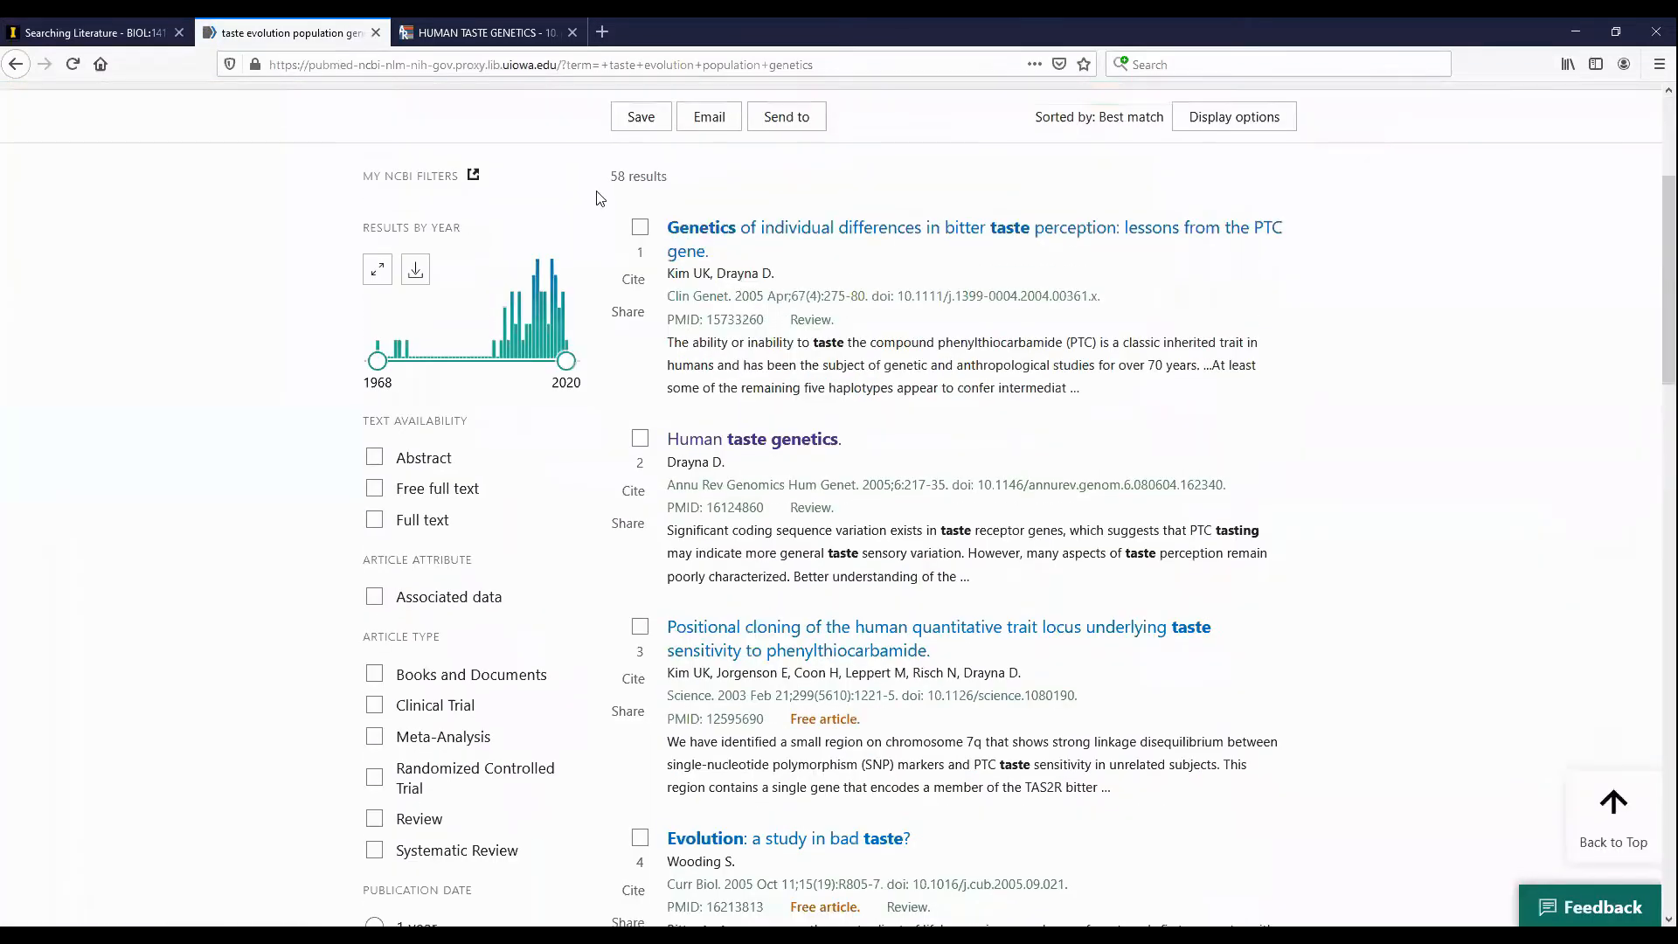
# Replace the search terms with "giant panda evolution vegetarian" and run the PubMed search.
pyautogui.scroll(2, 686, 214)
pyautogui.tripleClick(724, 170)
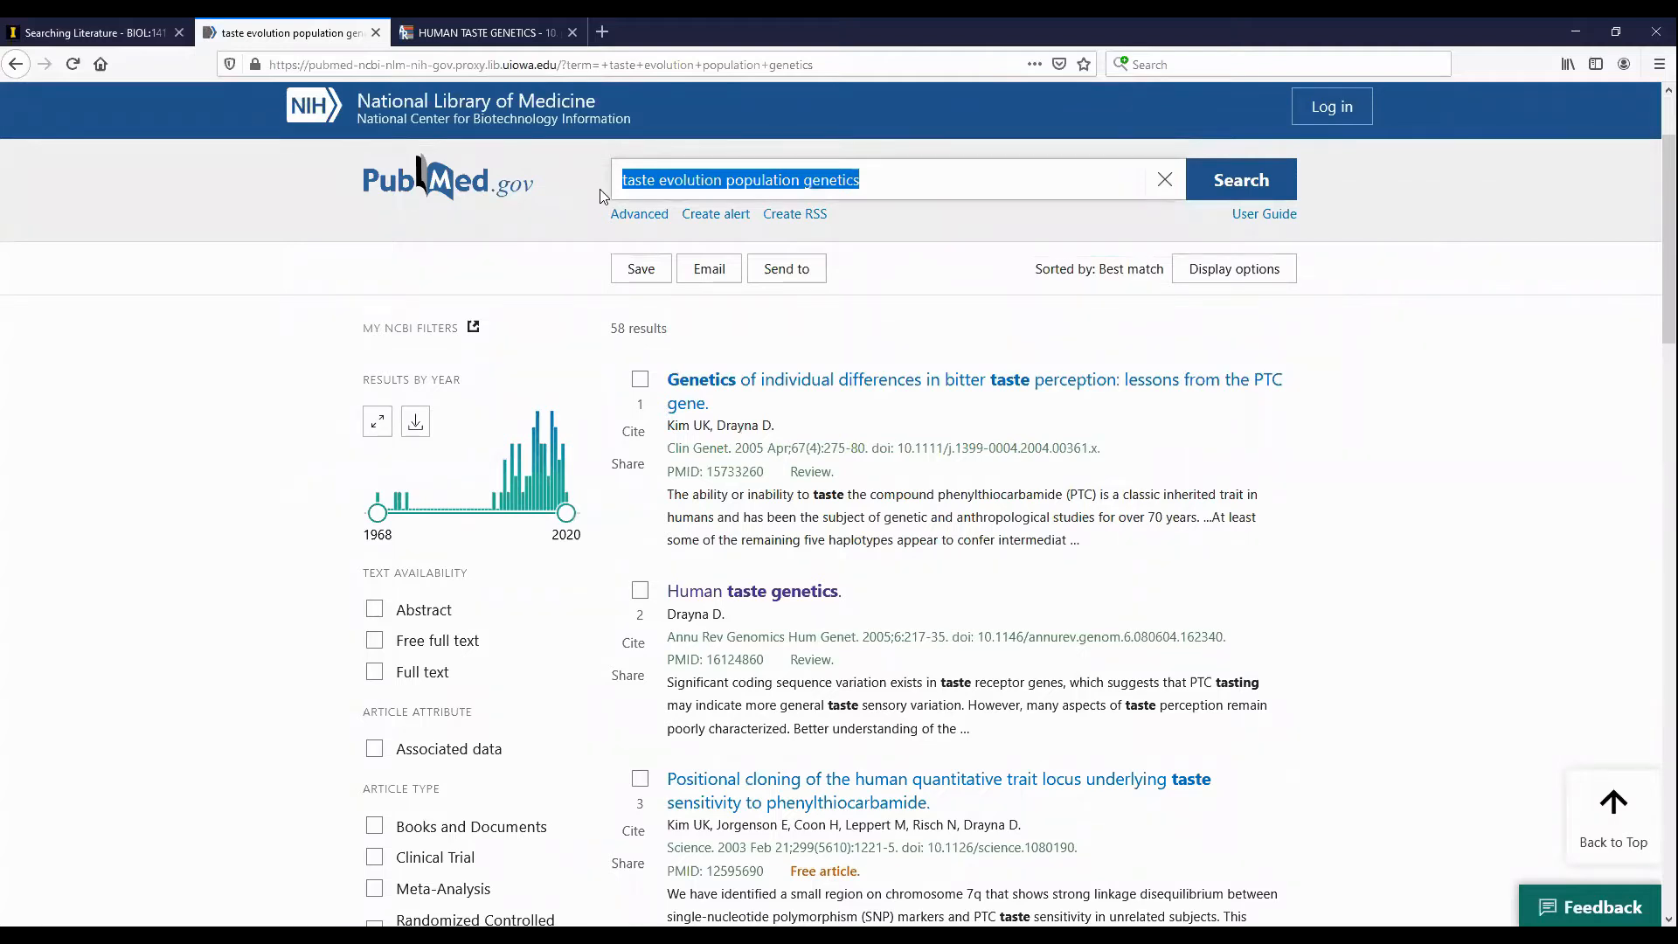
pyautogui.write('gian')
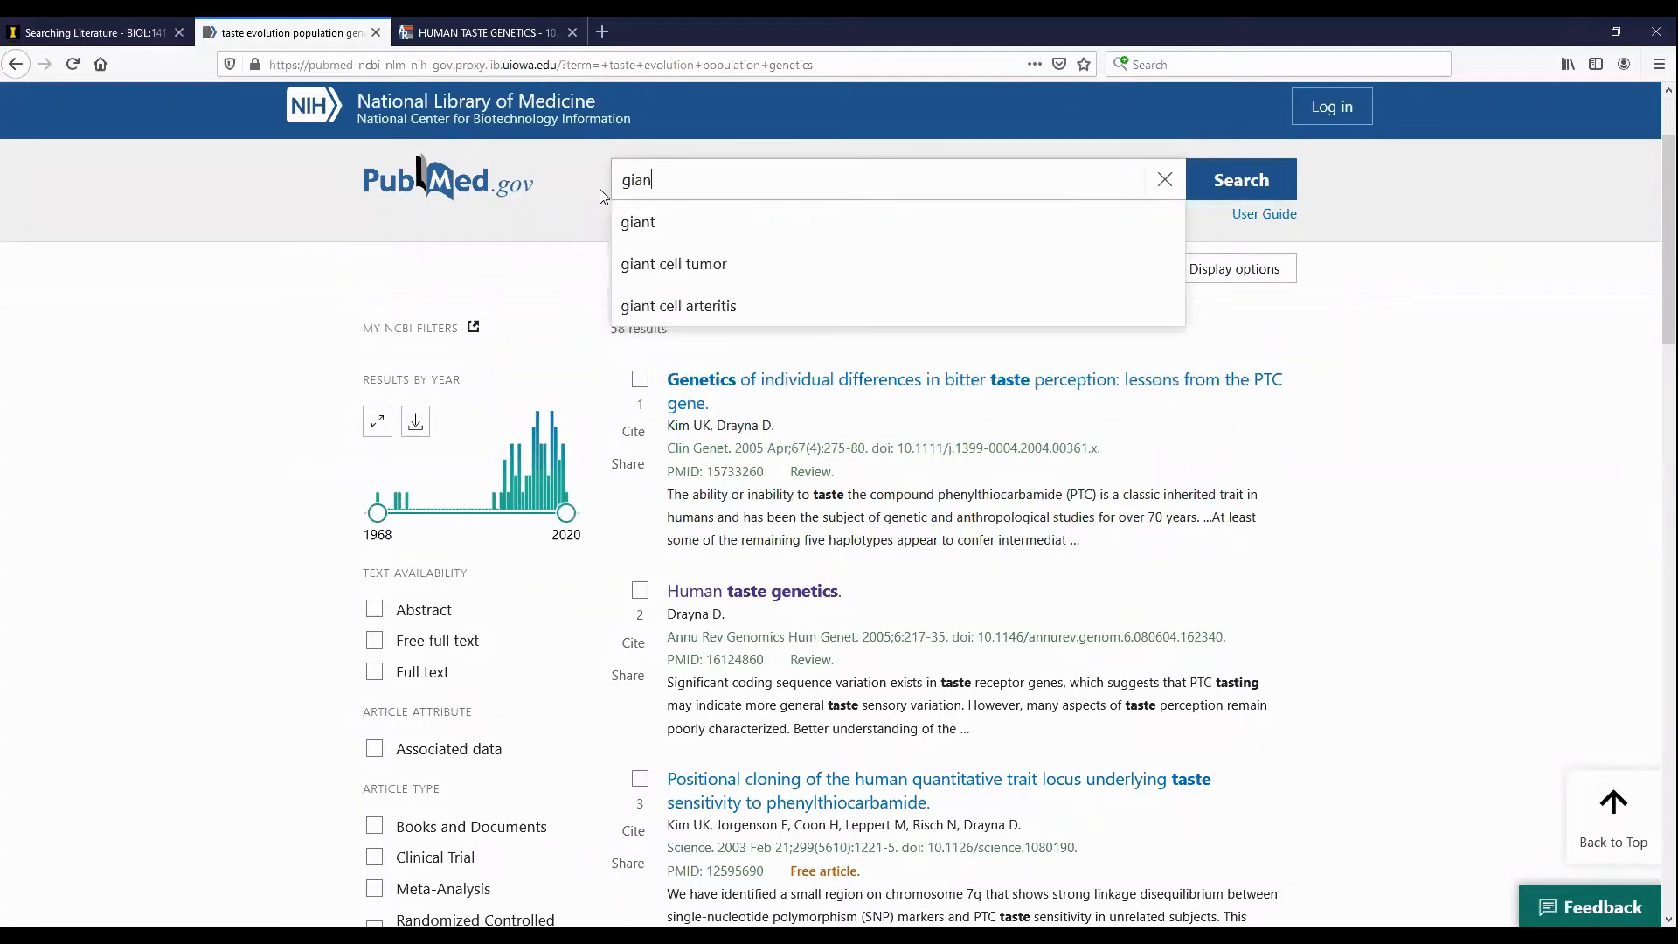
pyautogui.write('t panda ')
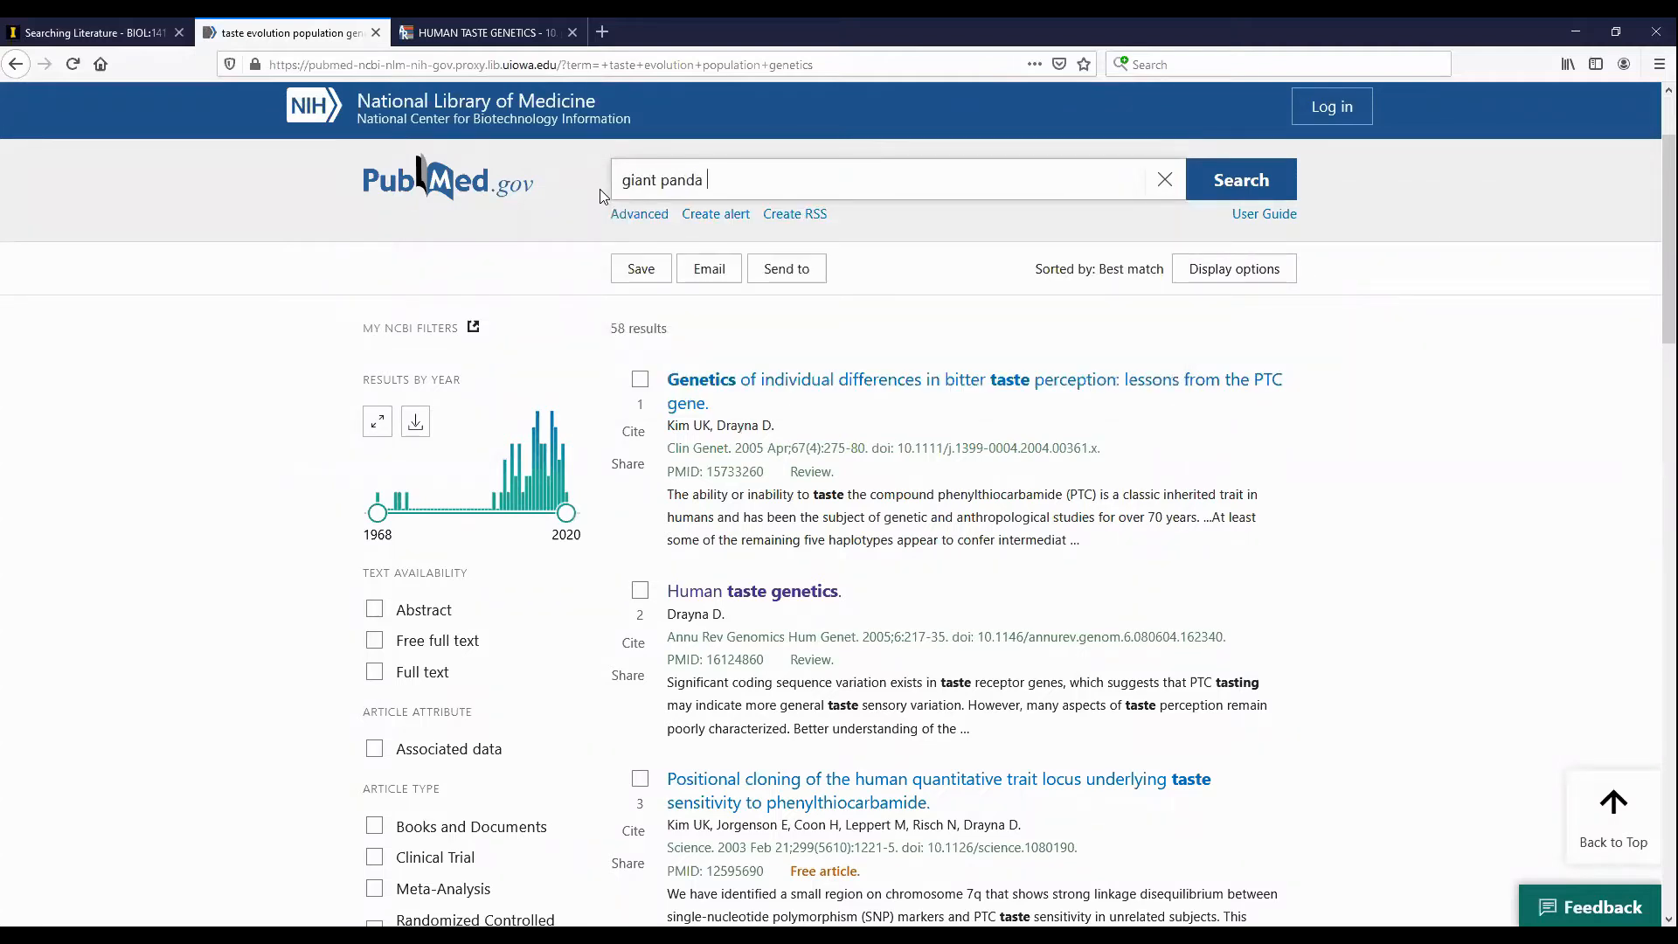
pyautogui.write('evolution vegetarian')
pyautogui.press('Return')
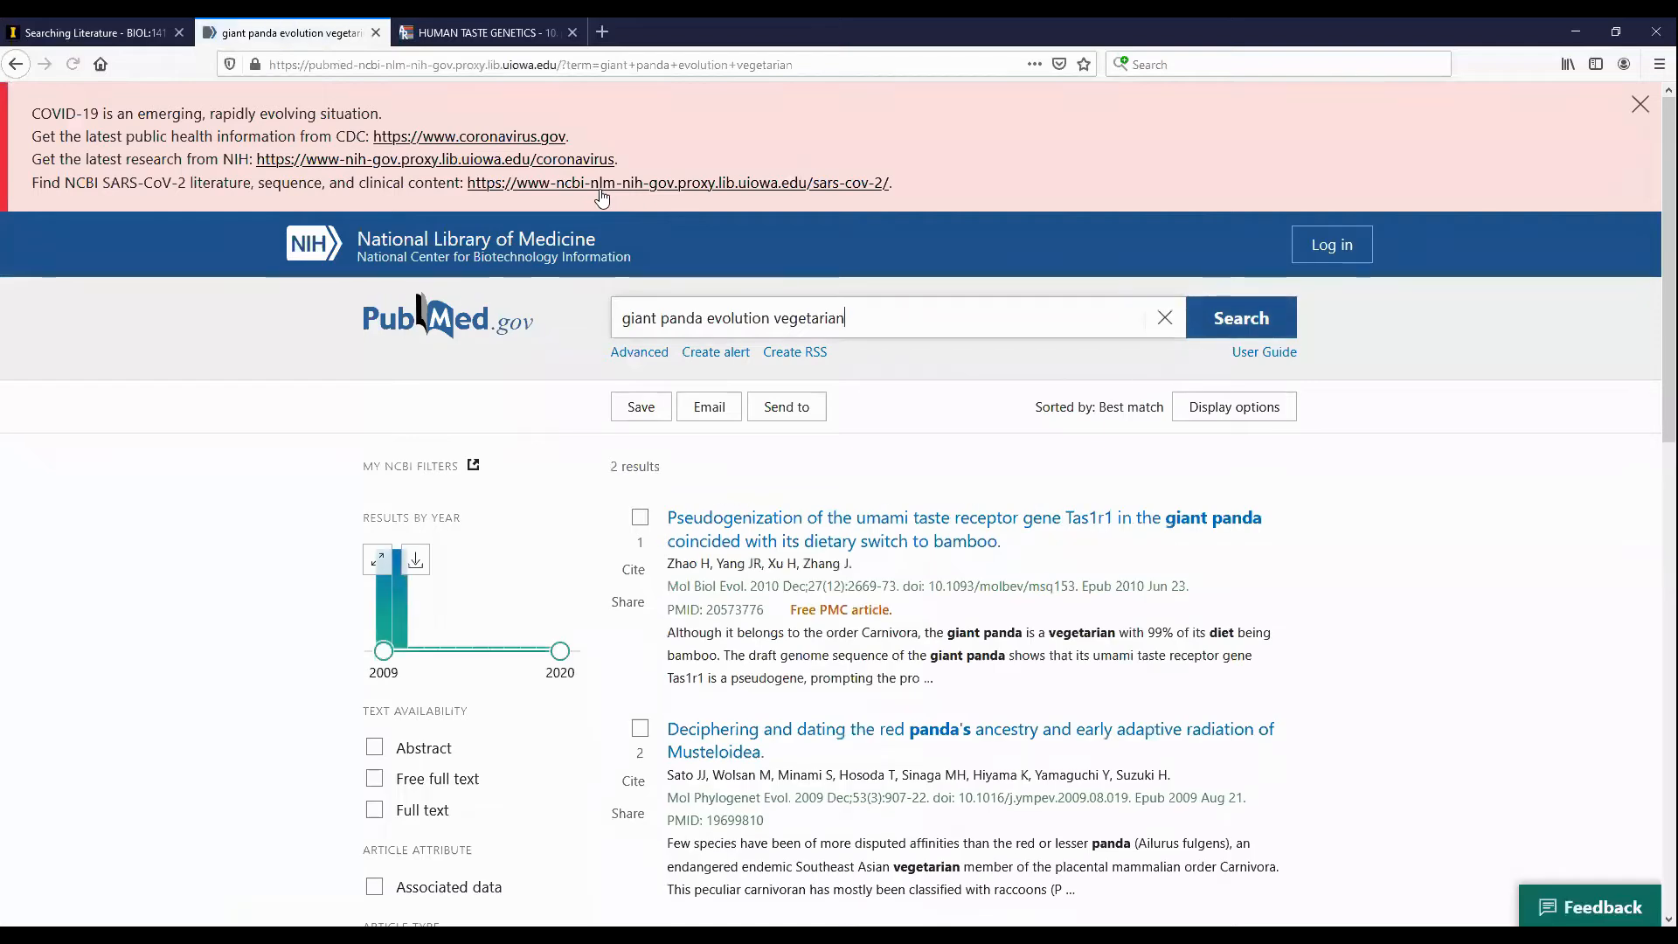
# Look over the results, then replace "vegetarian" with "diet" in the query and rerun the search.
pyautogui.scroll(-4, 932, 662)
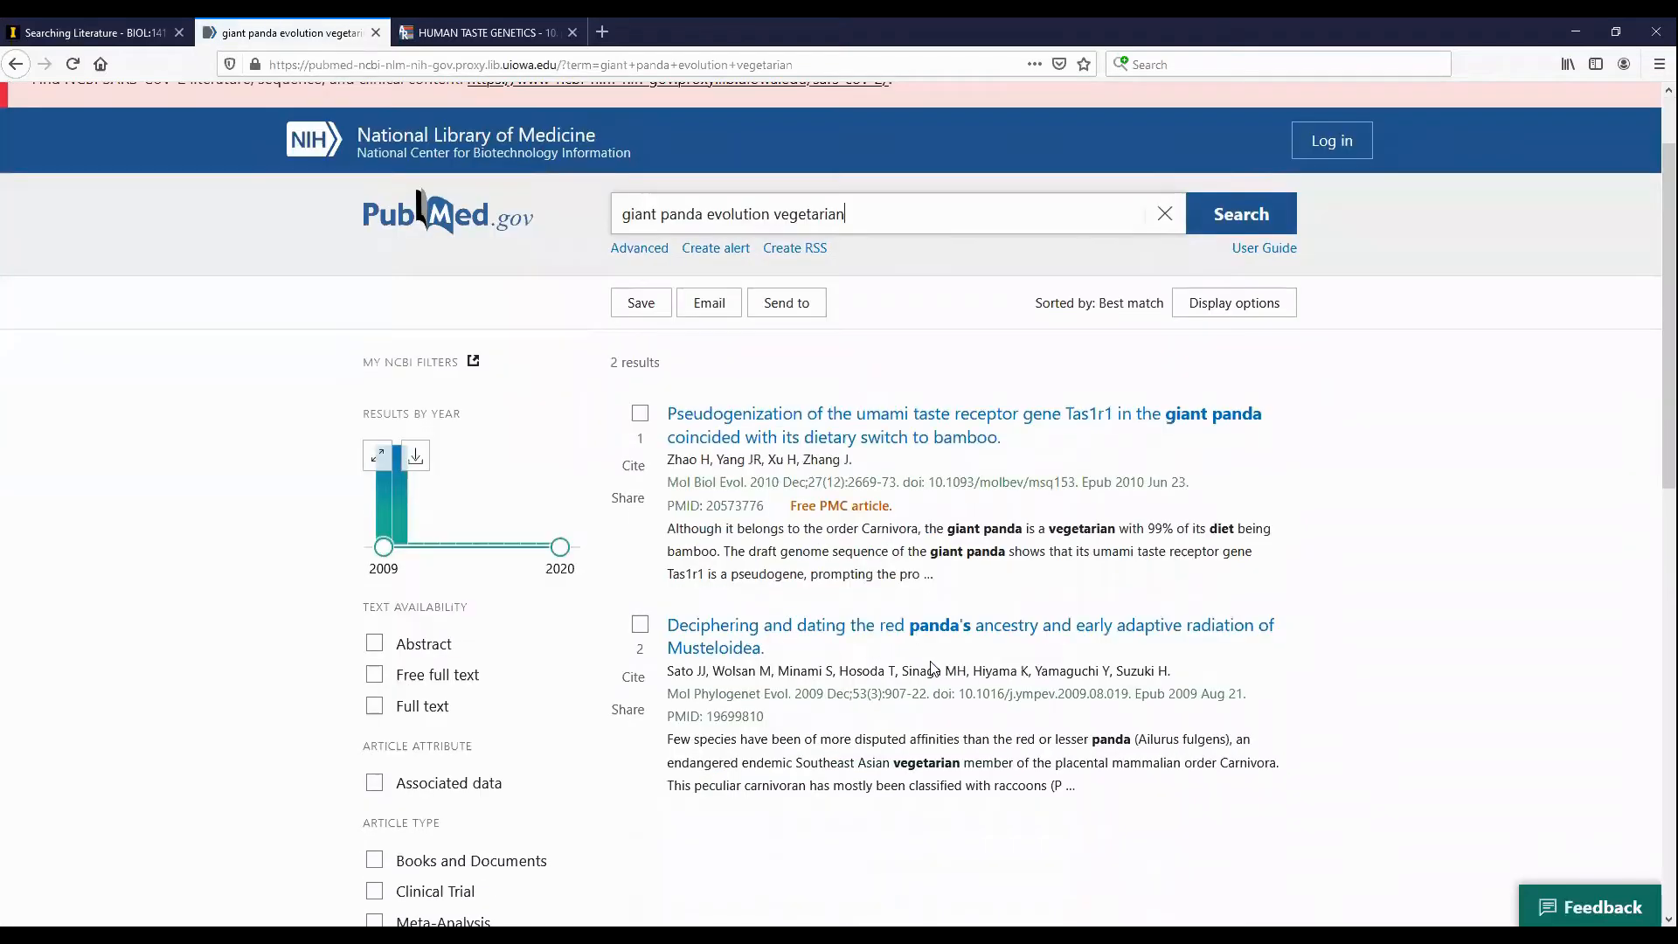
pyautogui.scroll(4, 794, 609)
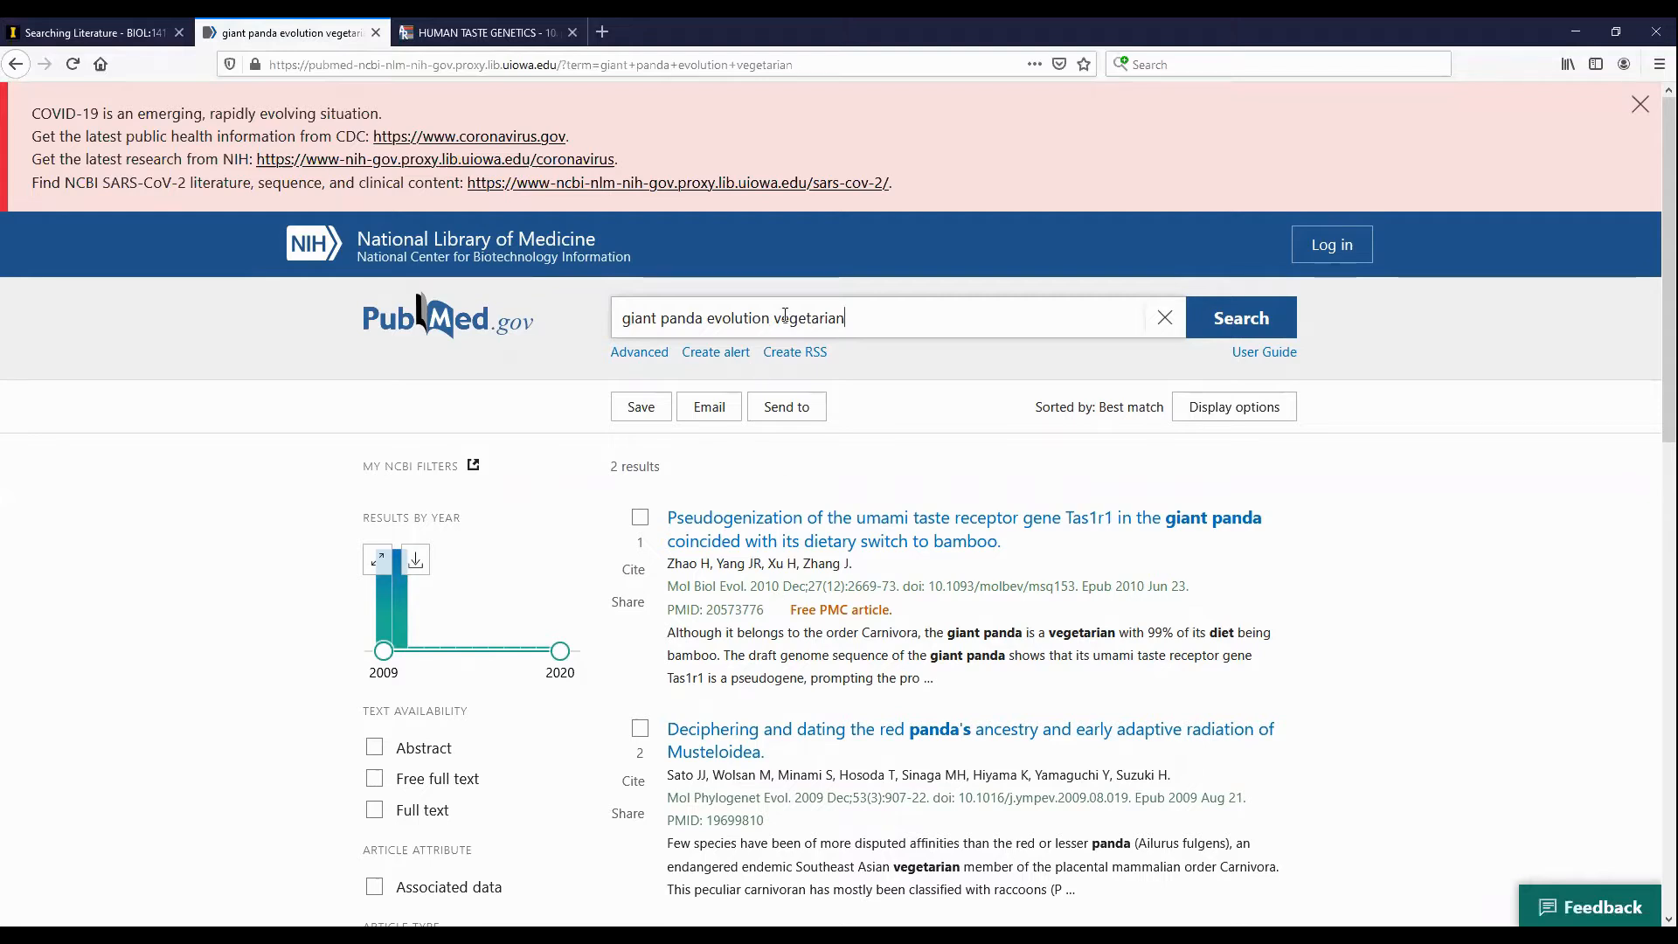
pyautogui.moveTo(774, 317); pyautogui.dragTo(848, 319)
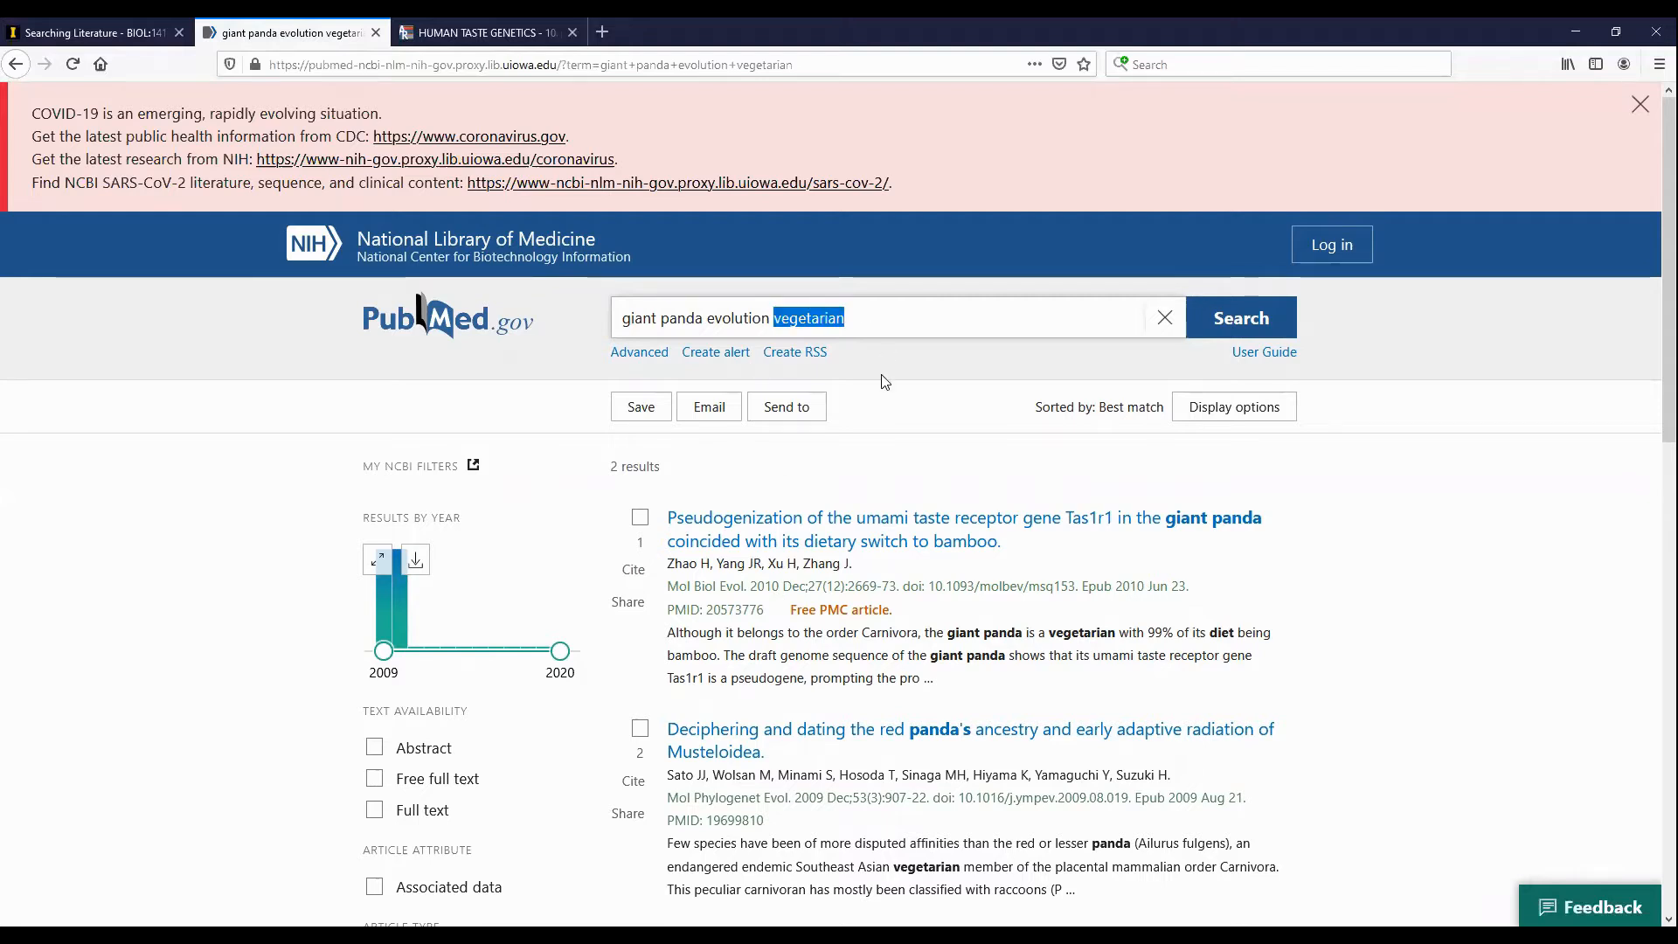
pyautogui.write('diet')
pyautogui.press('Return')
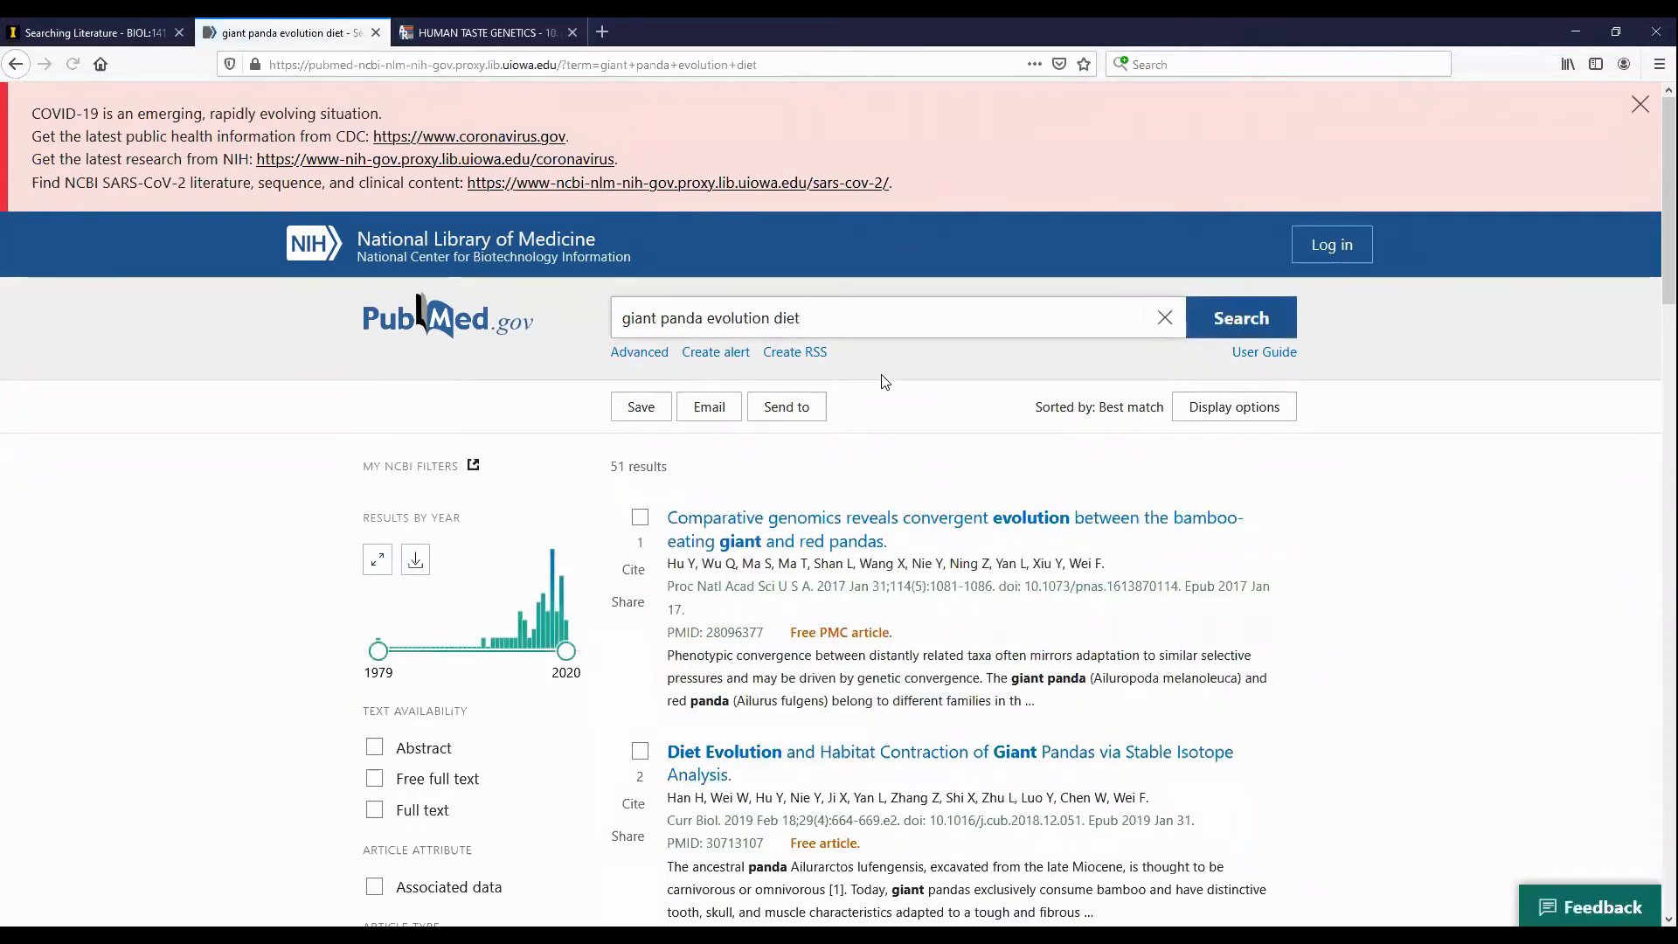
# Search PubMed for the article title "Phenylthiocarbamide: A 75-Year Adventure in Genetics and Natural Selection".
pyautogui.scroll(-6, 872, 573)
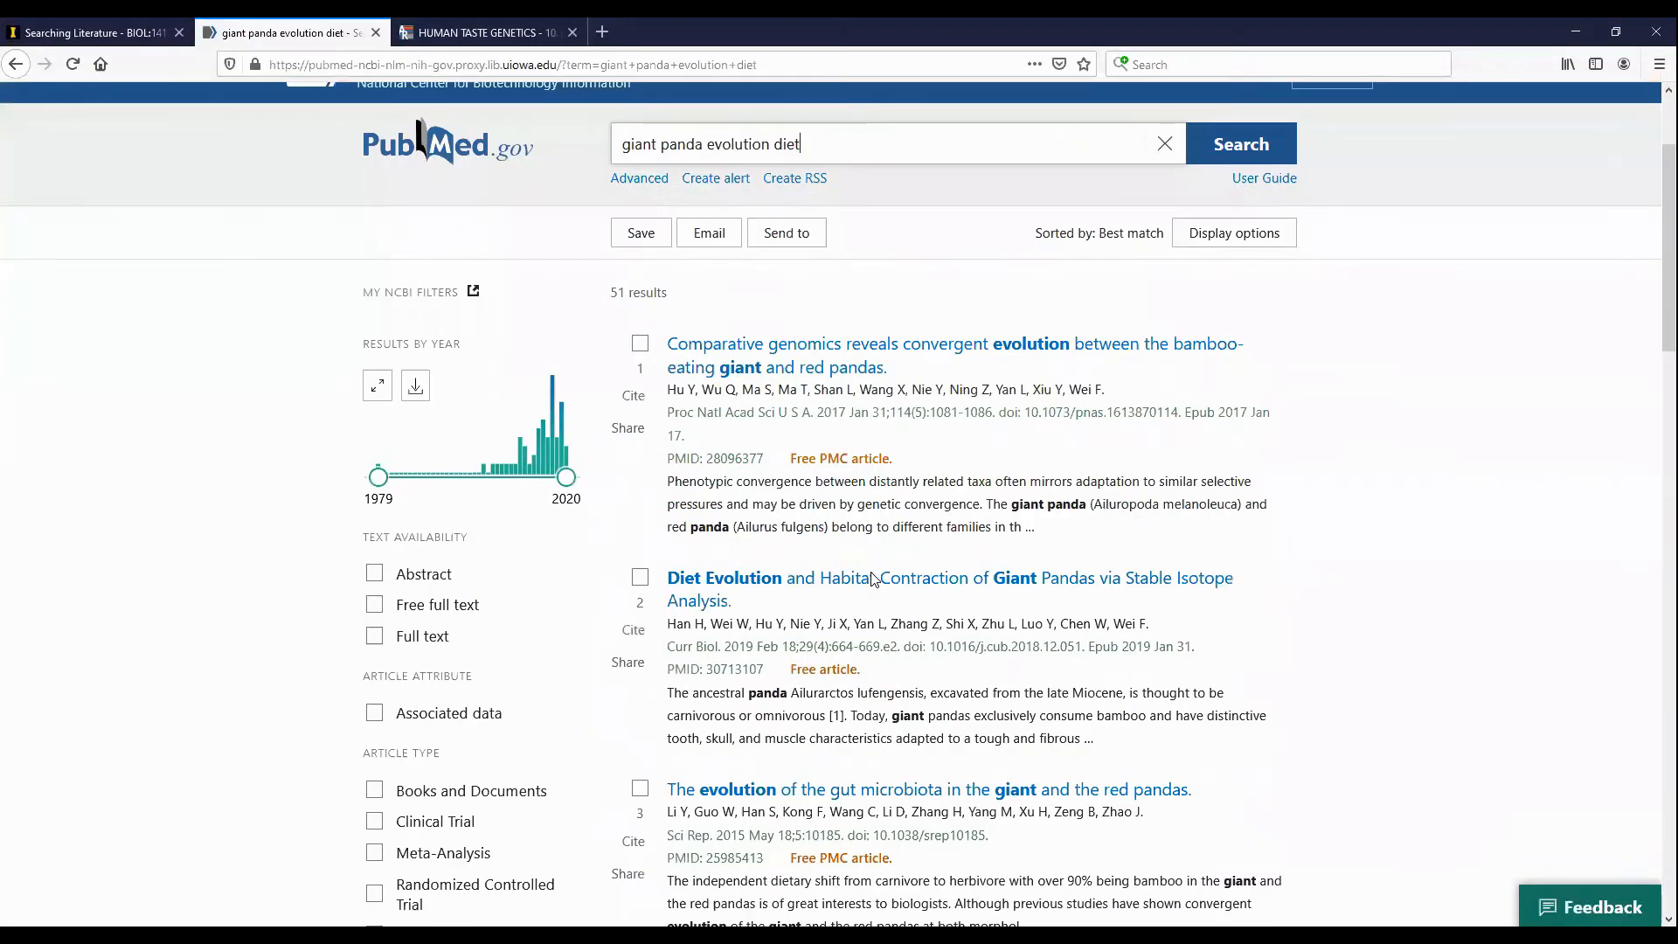
pyautogui.scroll(2, 872, 581)
pyautogui.scroll(2, 871, 581)
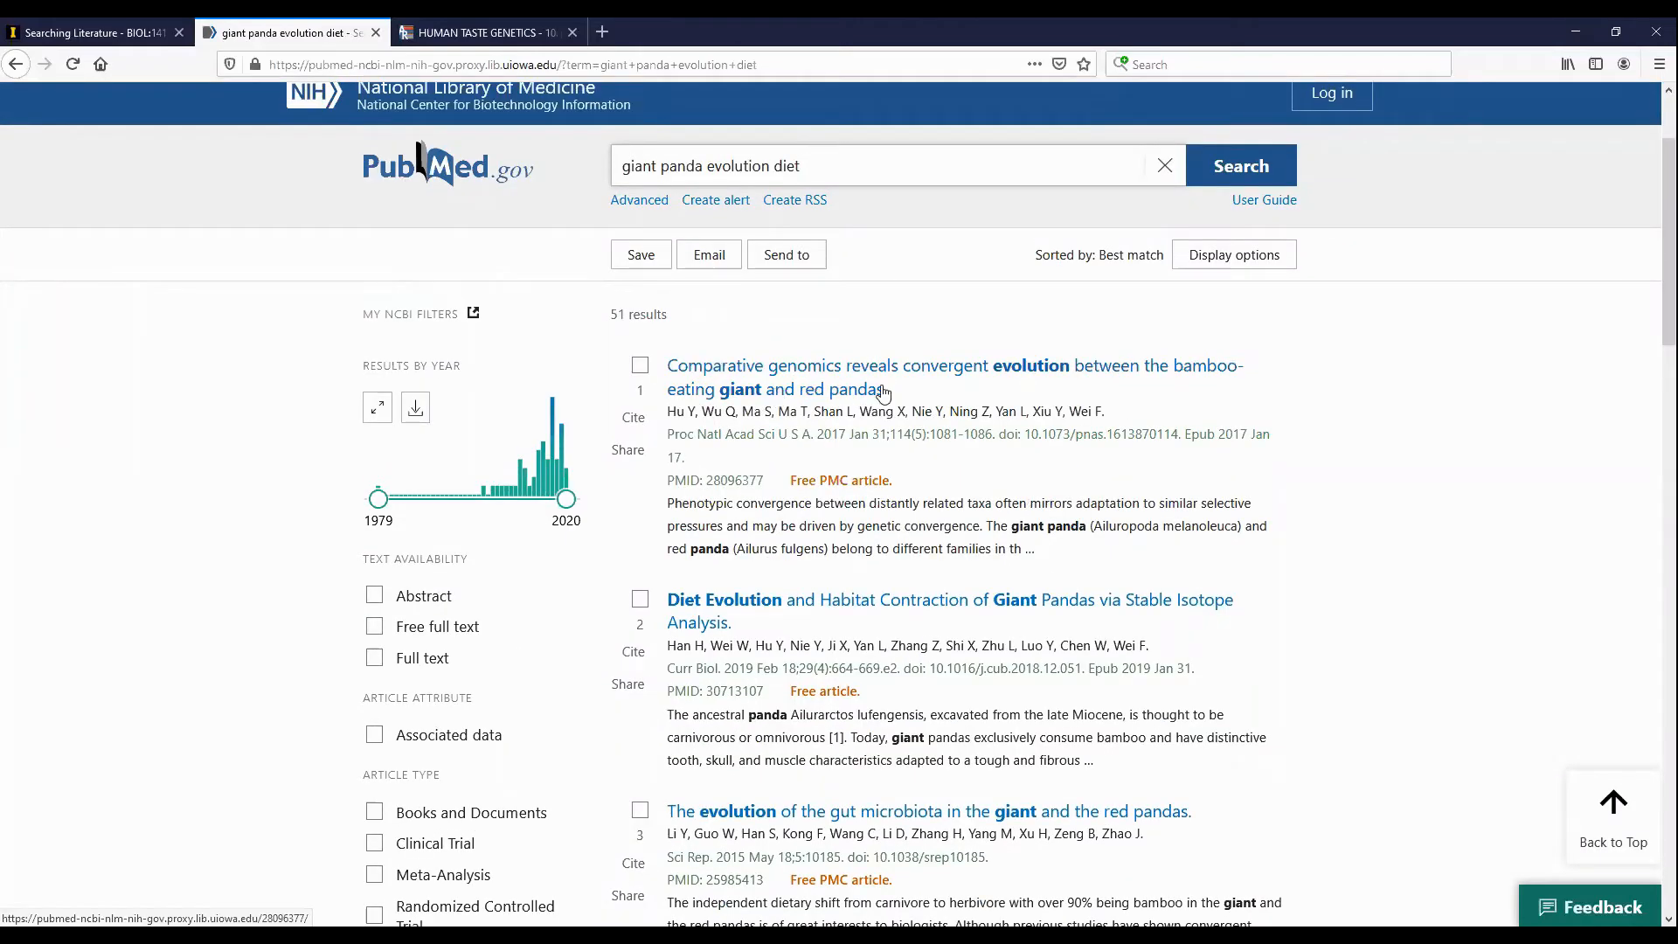
pyautogui.scroll(2, 873, 367)
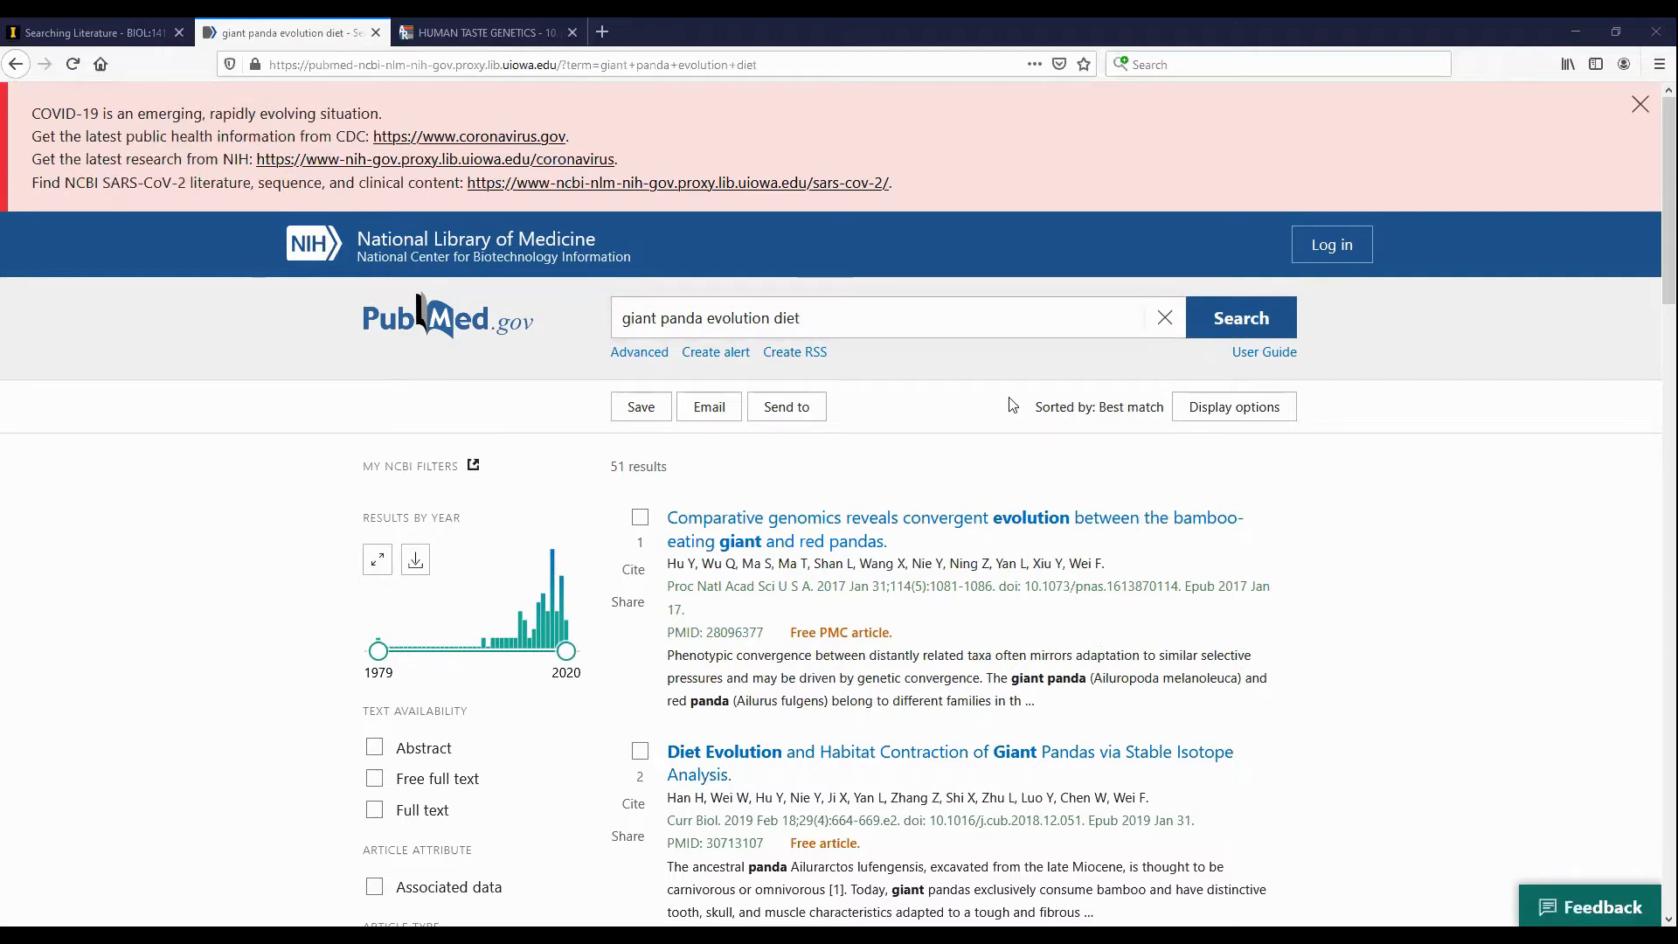
pyautogui.moveTo(870, 332); pyautogui.dragTo(619, 319)
pyautogui.write('Phenylthiocarbamide: A 75-Year Adventure in Genetics and Natural Selection')
pyautogui.click(1258, 335)
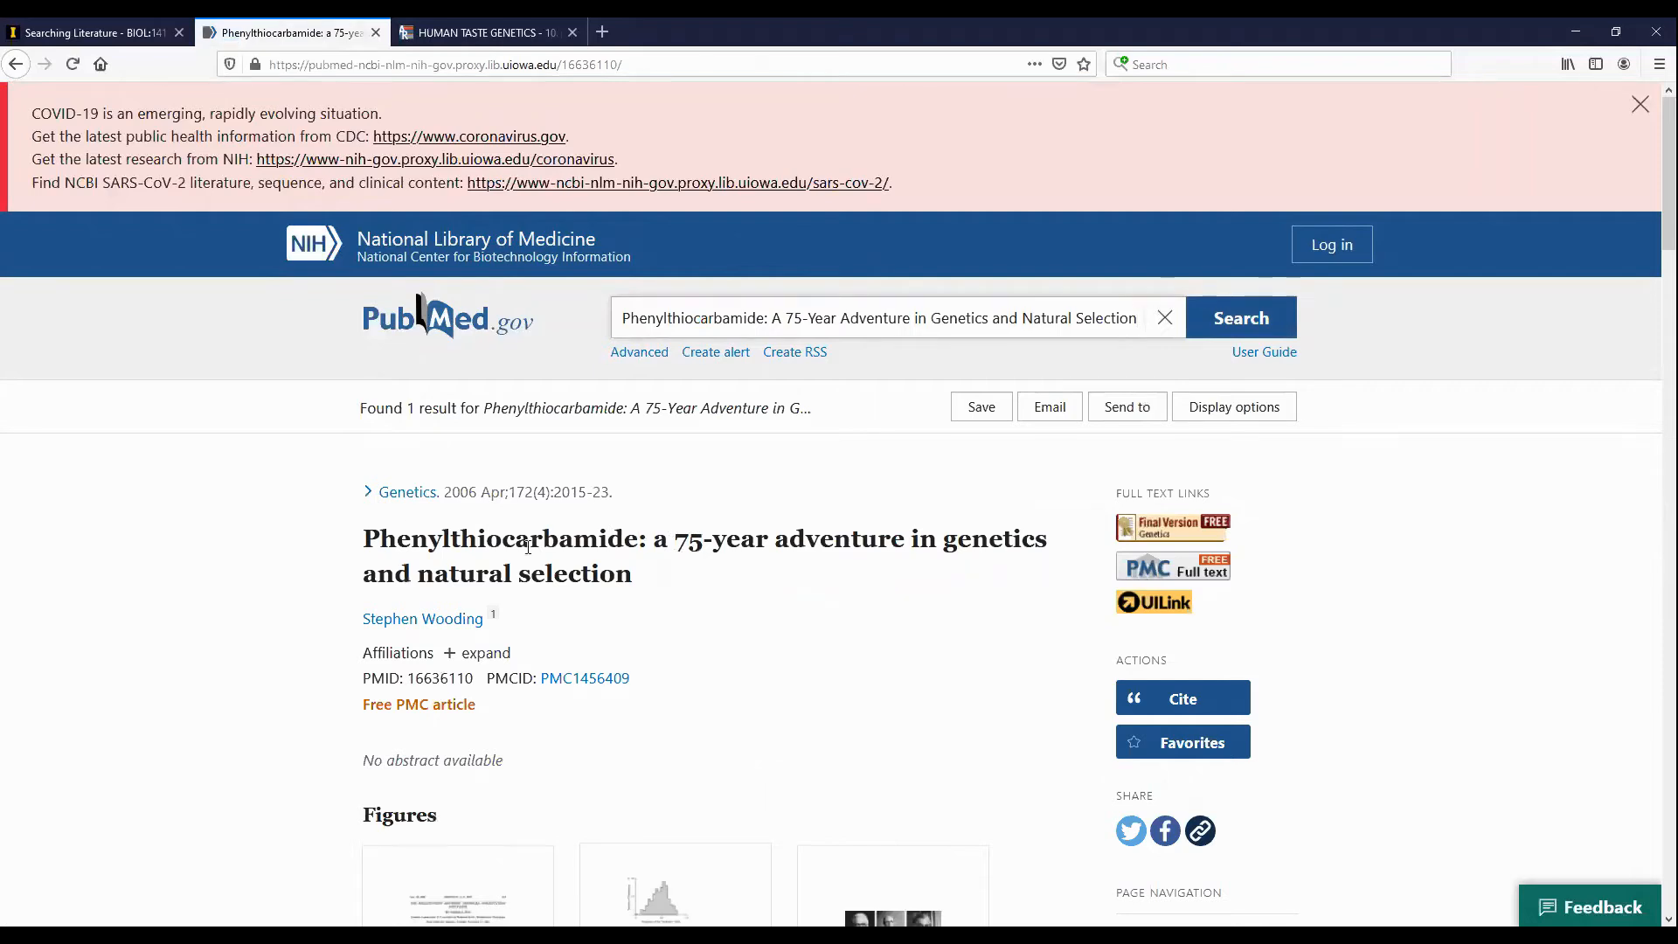
# Open the full list of similar articles for the phenylthiocarbamide article and look through it.
pyautogui.scroll(-5, 682, 536)
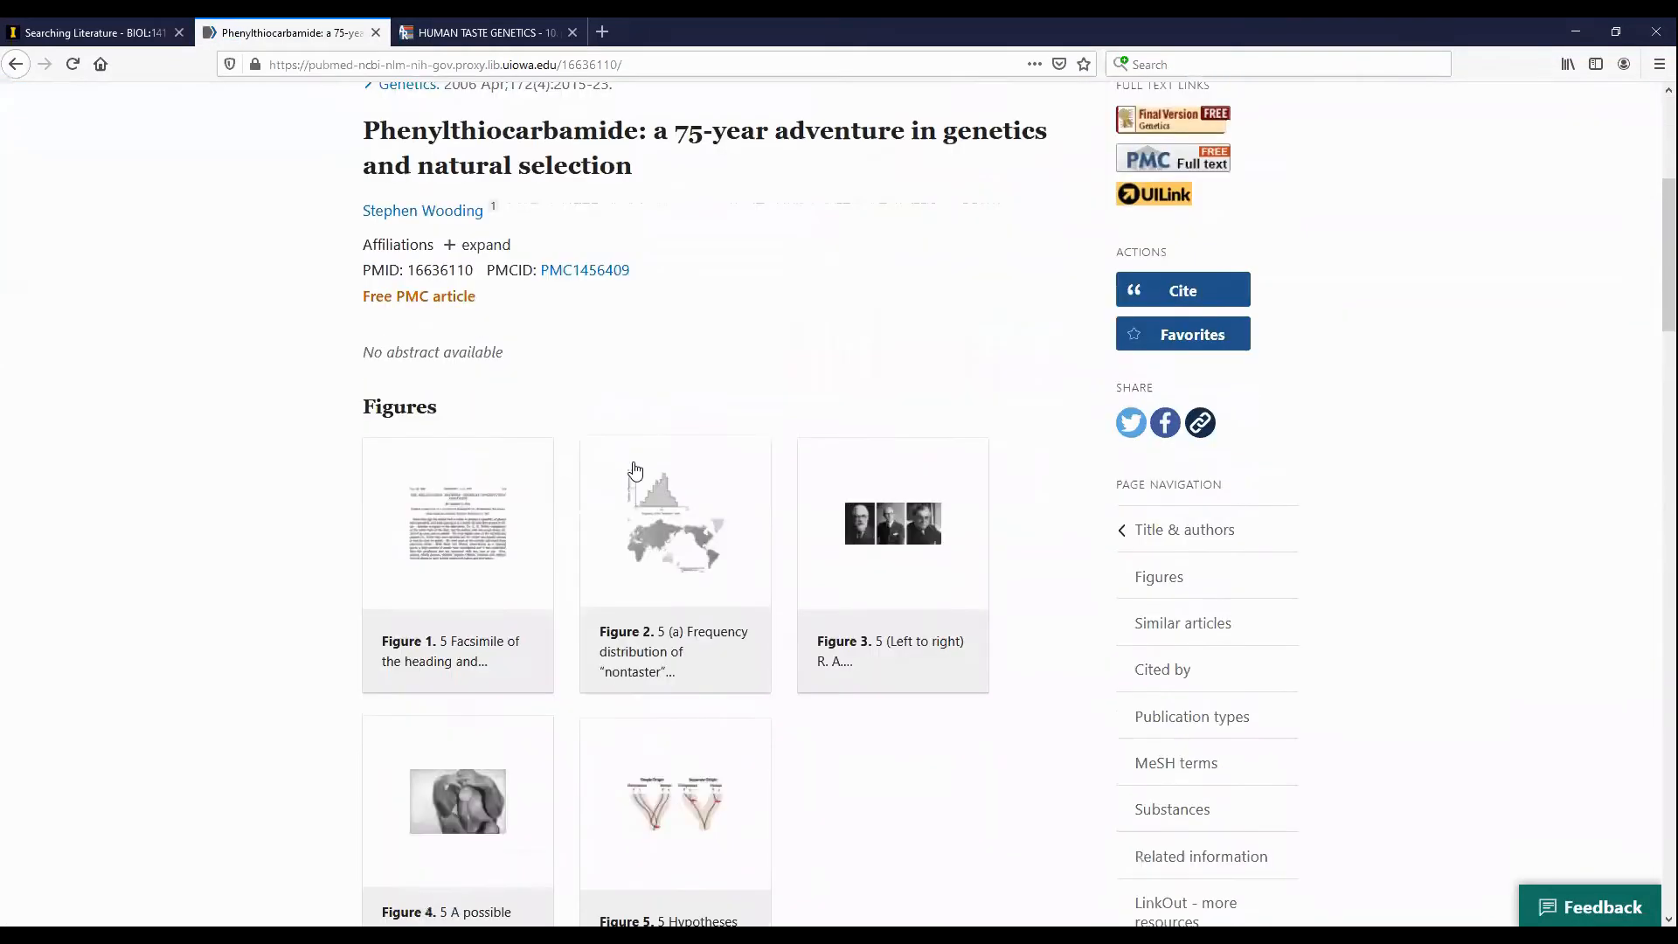
pyautogui.scroll(-8, 635, 470)
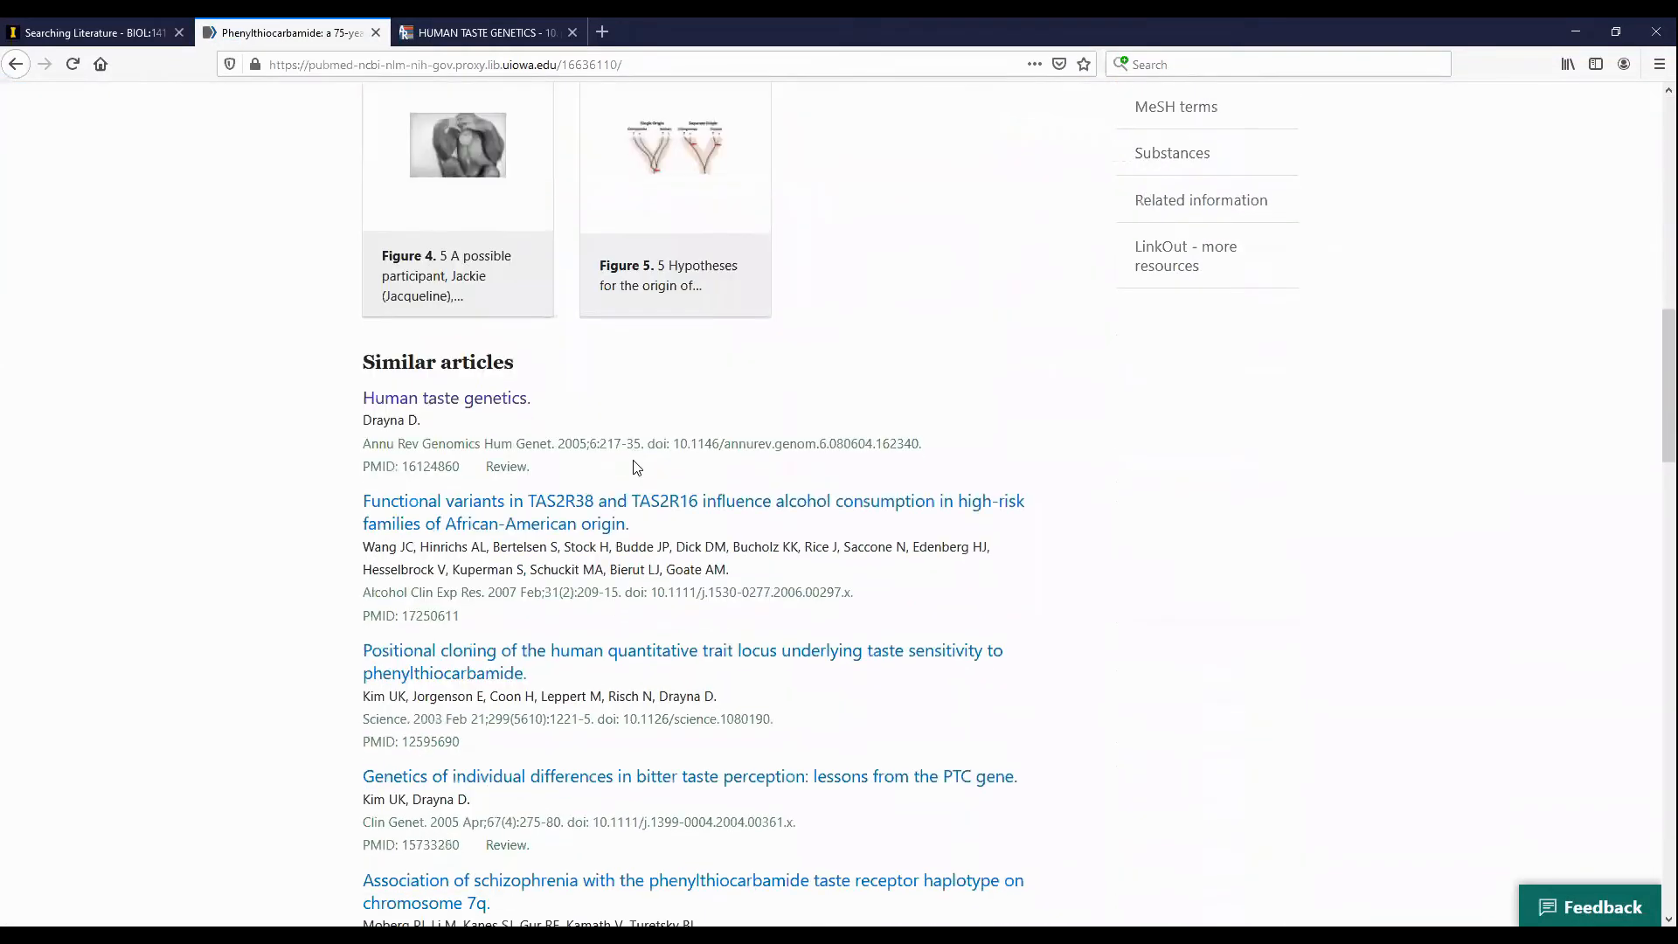
pyautogui.scroll(-2, 635, 467)
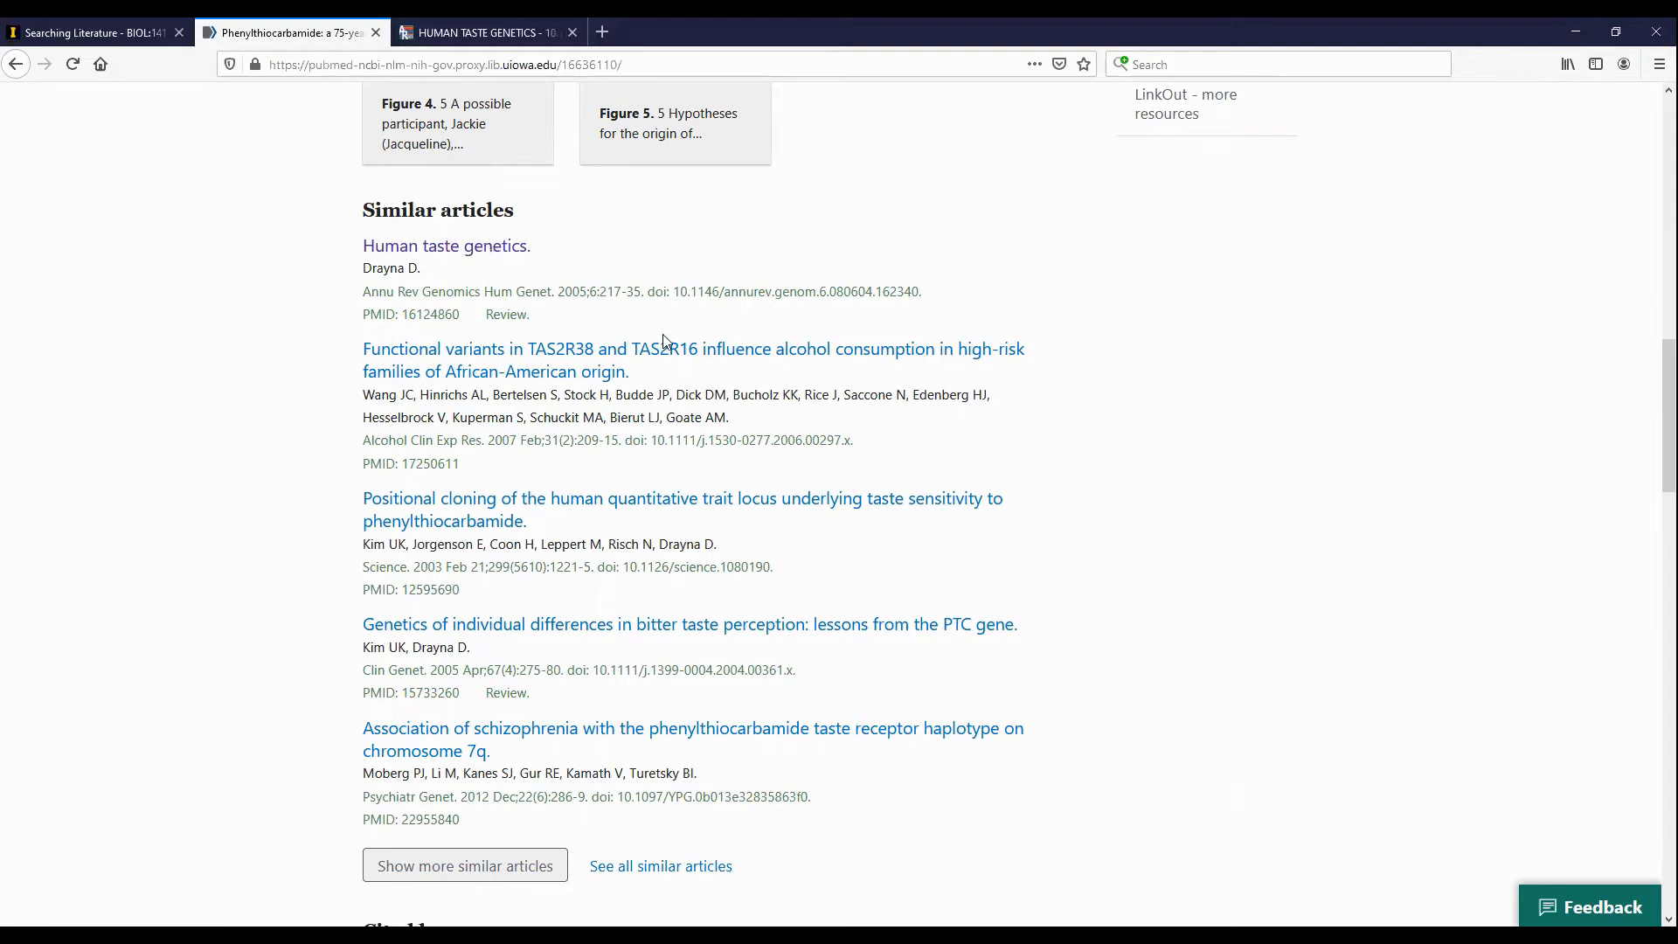
pyautogui.scroll(-3, 634, 621)
pyautogui.click(665, 712)
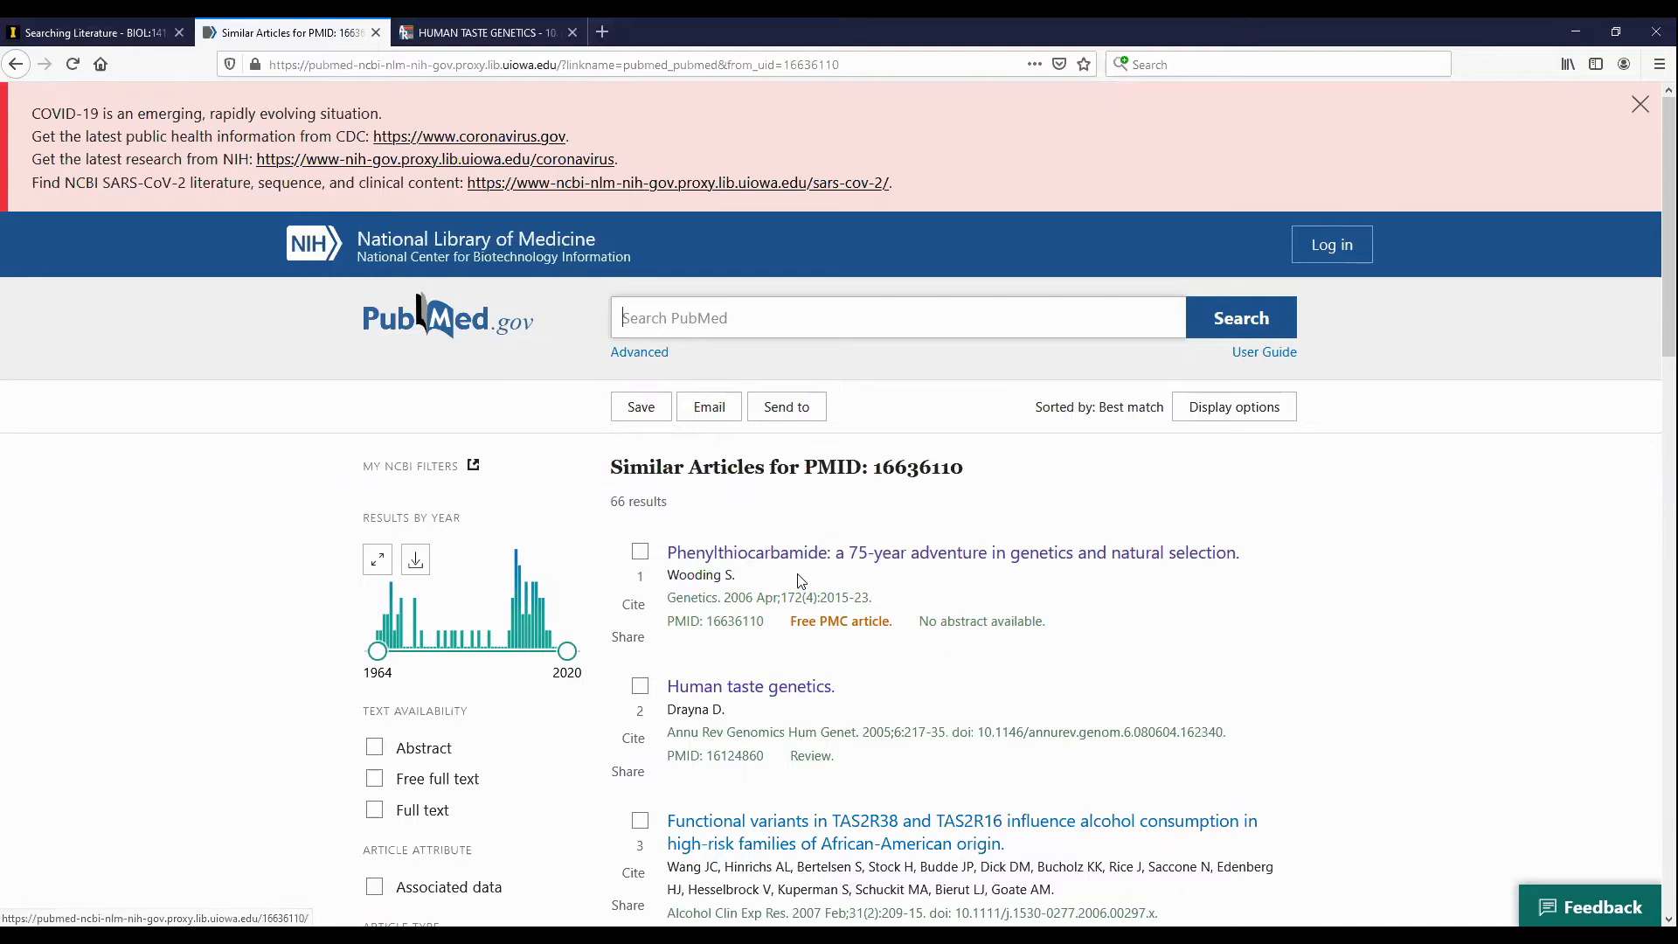
pyautogui.scroll(-7, 1009, 592)
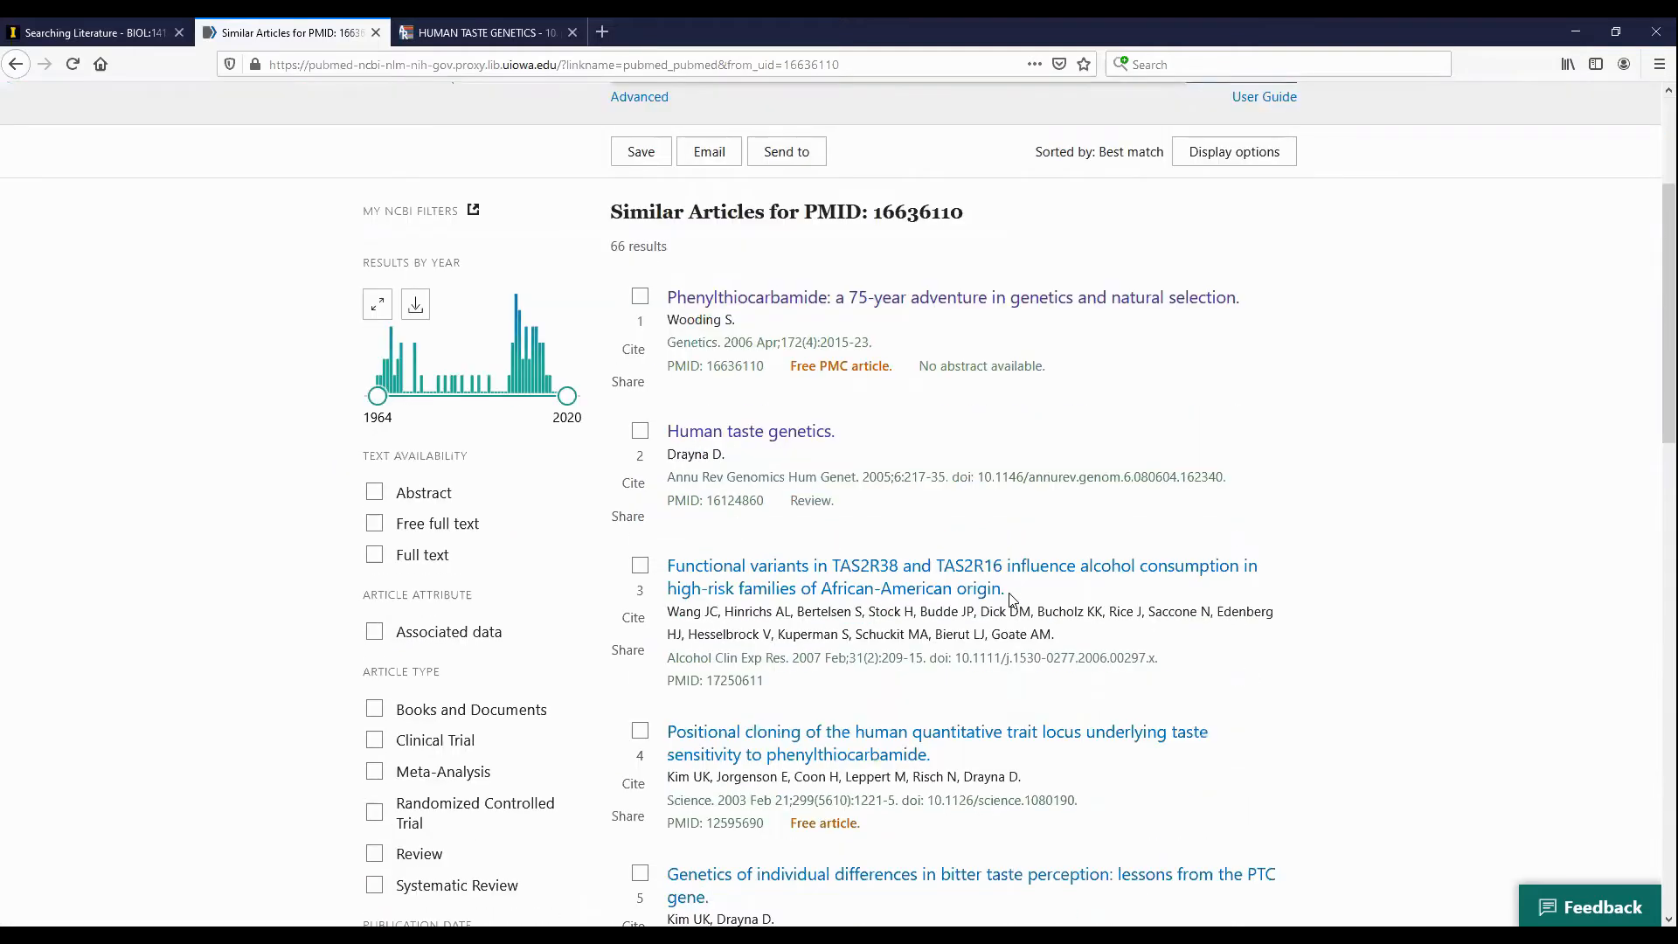
pyautogui.scroll(6, 875, 564)
pyautogui.scroll(2, 875, 565)
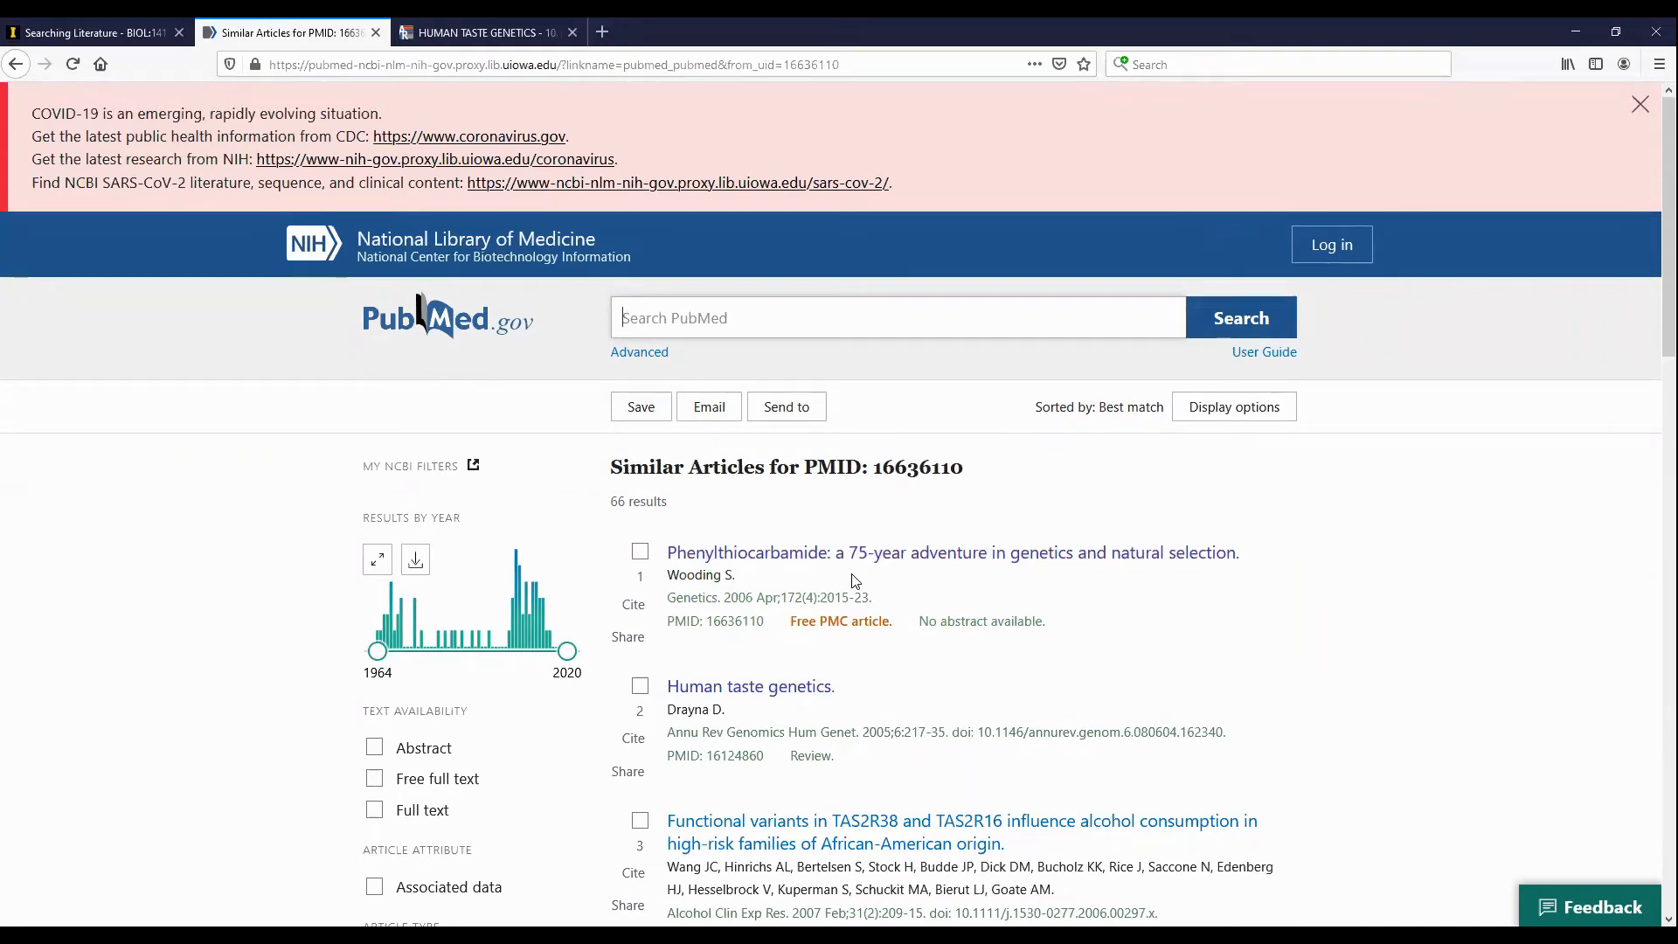
# Open the MeSH Database from the PubMed home page and search it for "lactose".
pyautogui.click(419, 318)
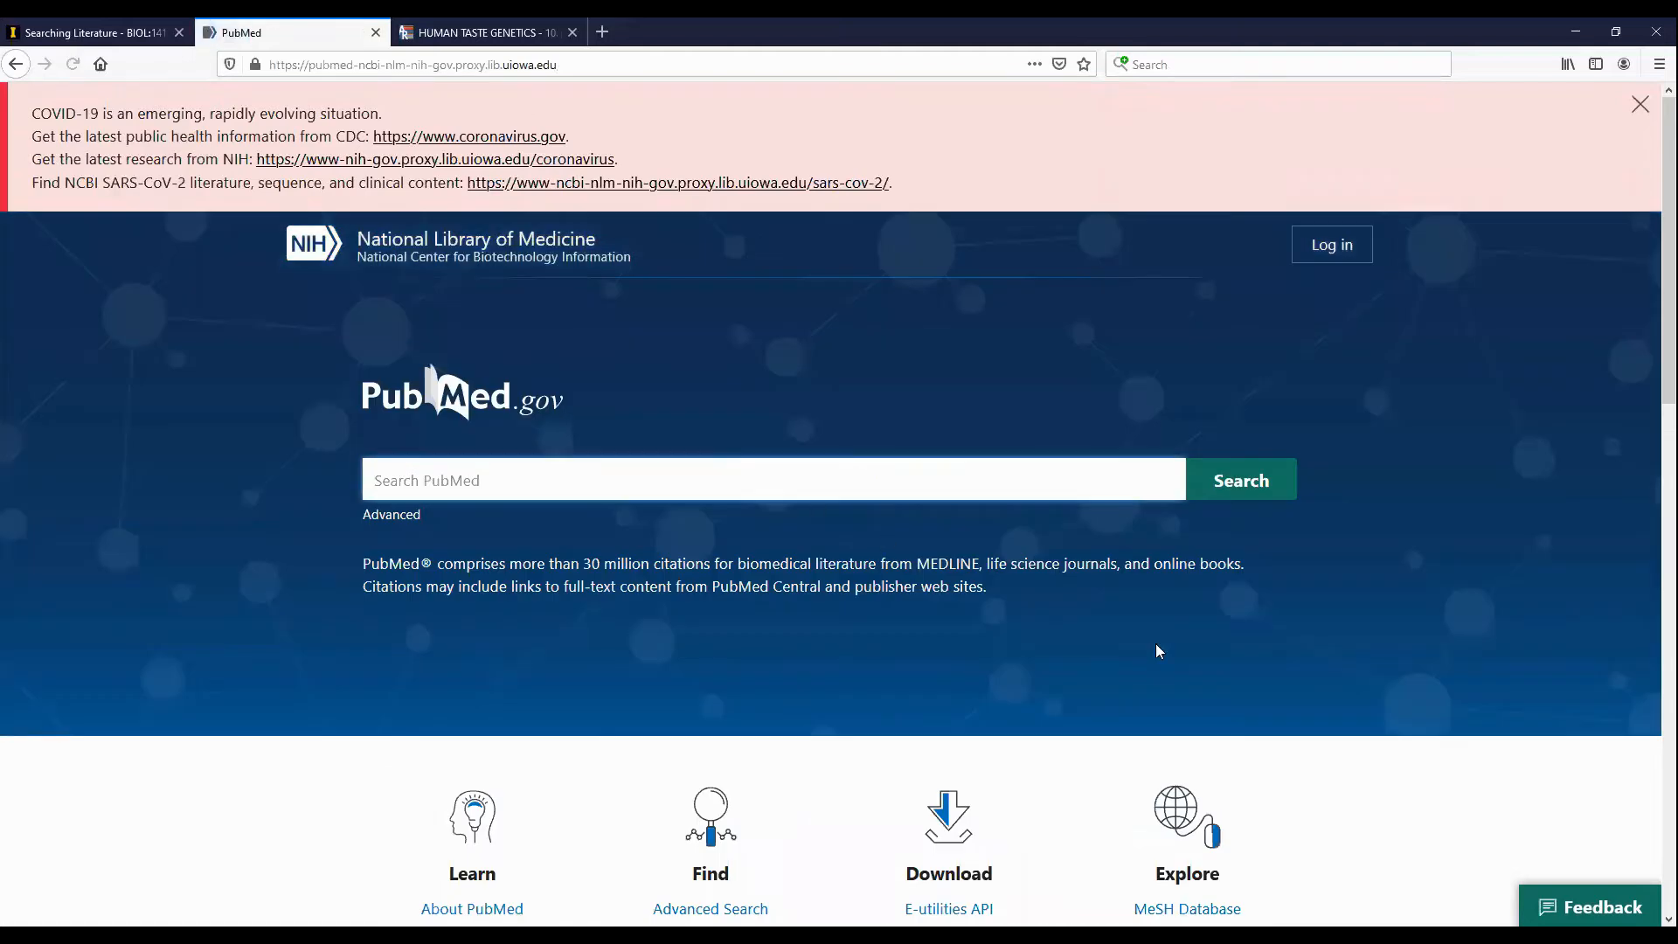
pyautogui.scroll(-3, 1223, 694)
pyautogui.click(1195, 763)
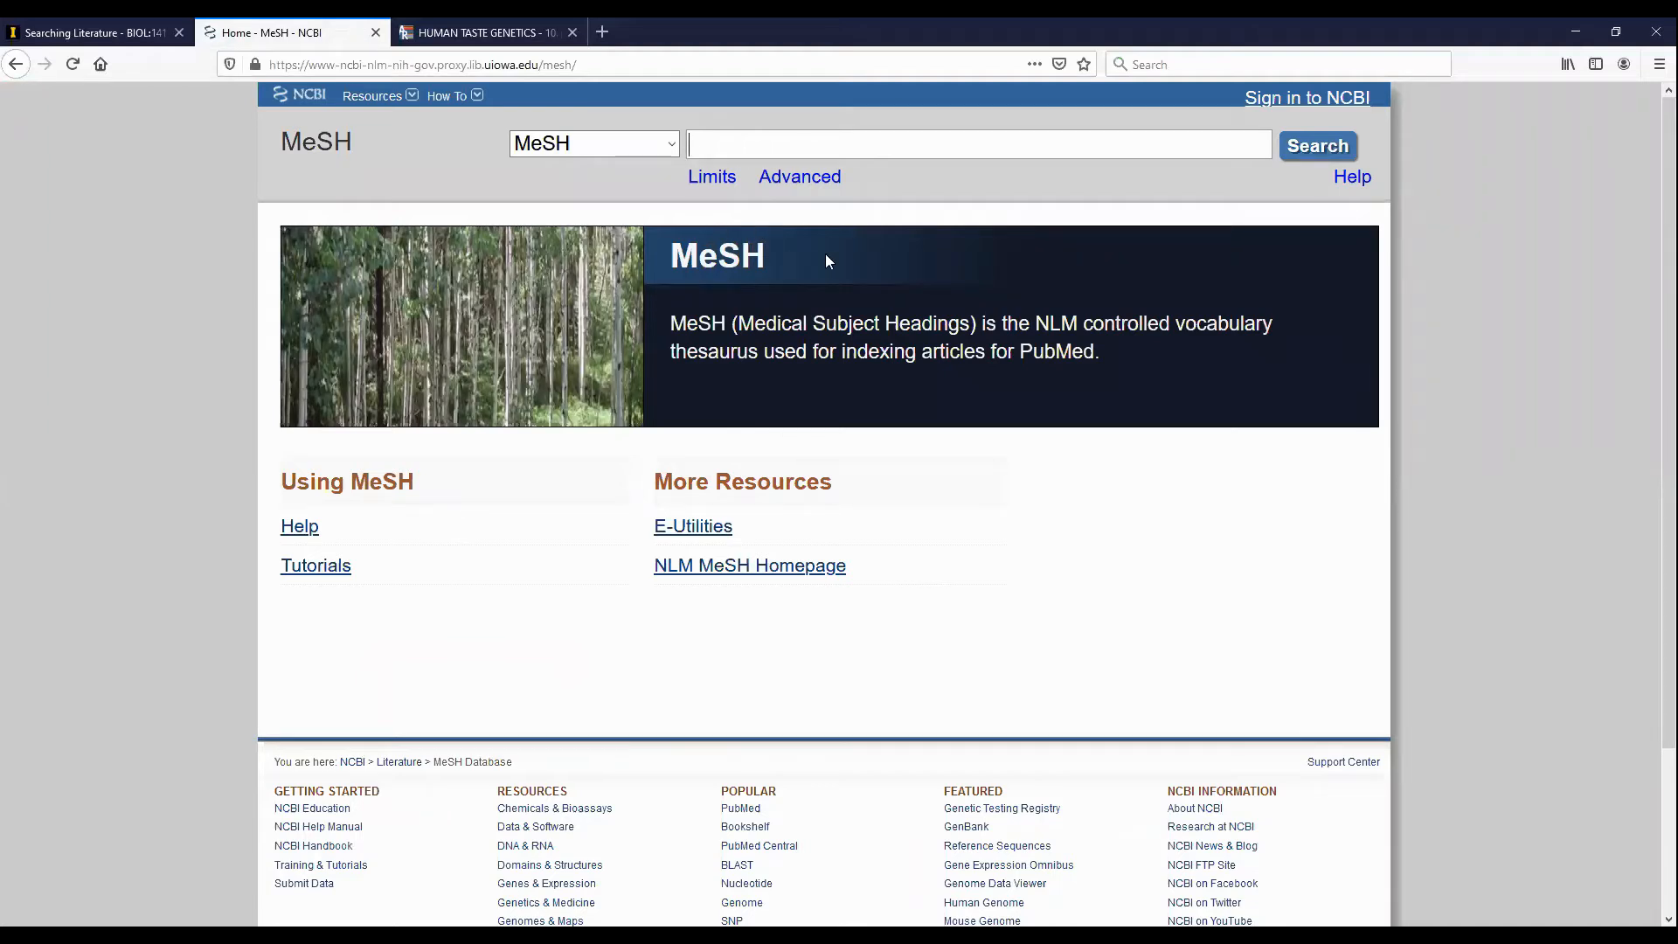
pyautogui.write('lactose')
pyautogui.press('Return')
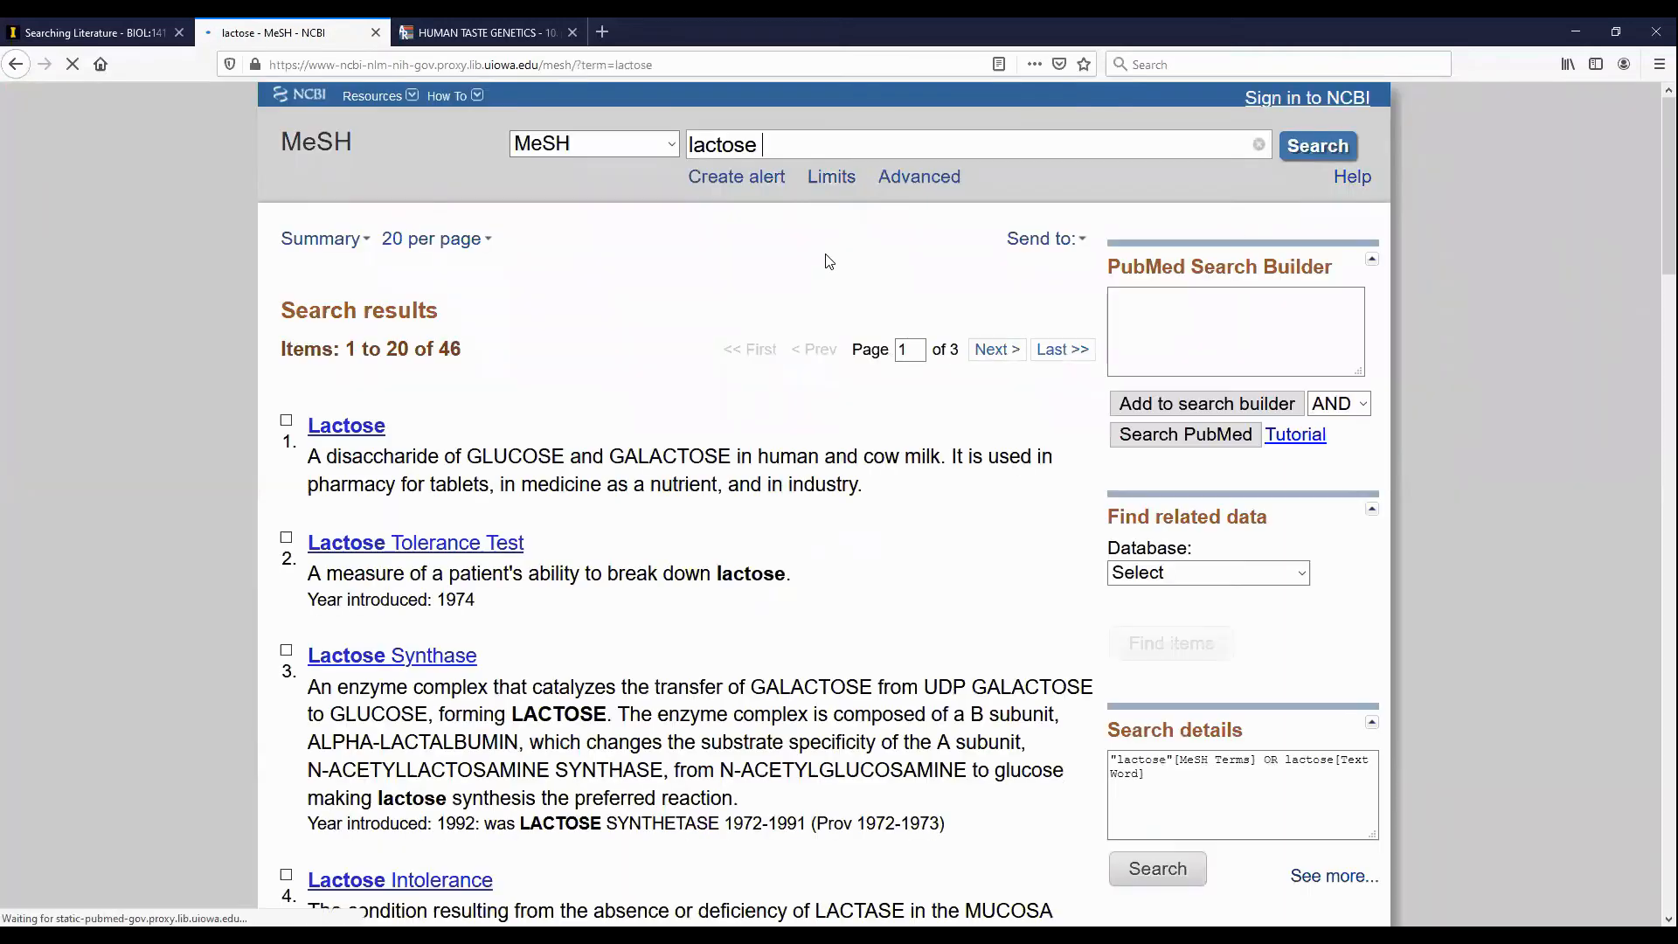
# Open the "Lactose Intolerance" MeSH entry and select its genetics subheading.
pyautogui.scroll(-2, 787, 341)
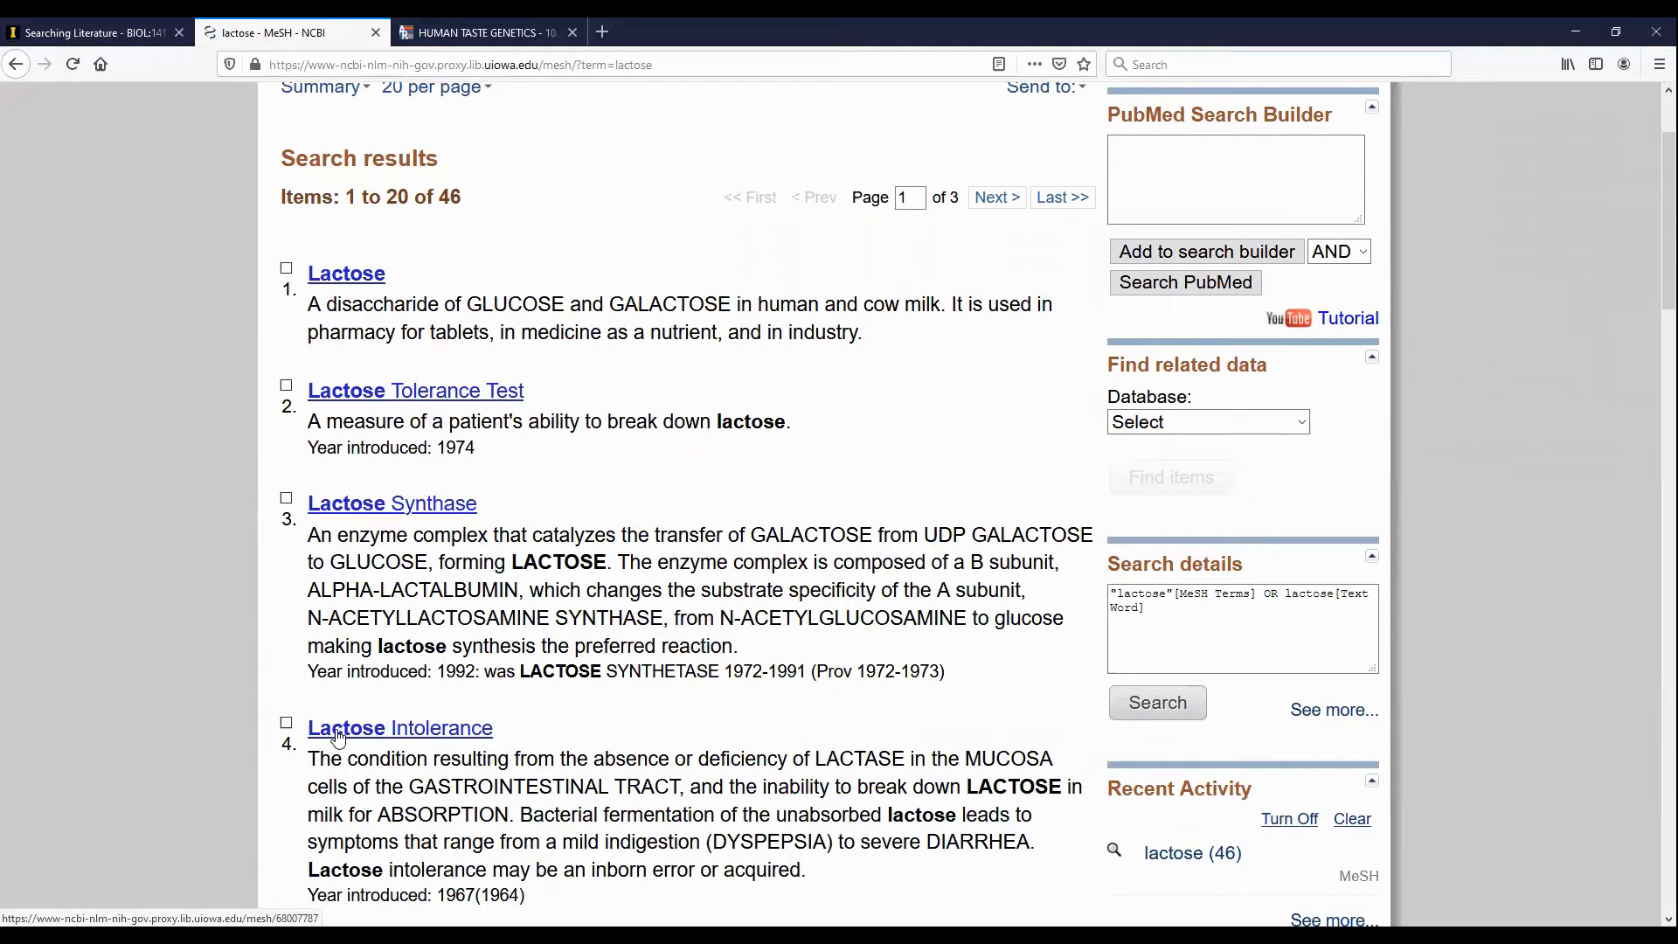
pyautogui.click(429, 741)
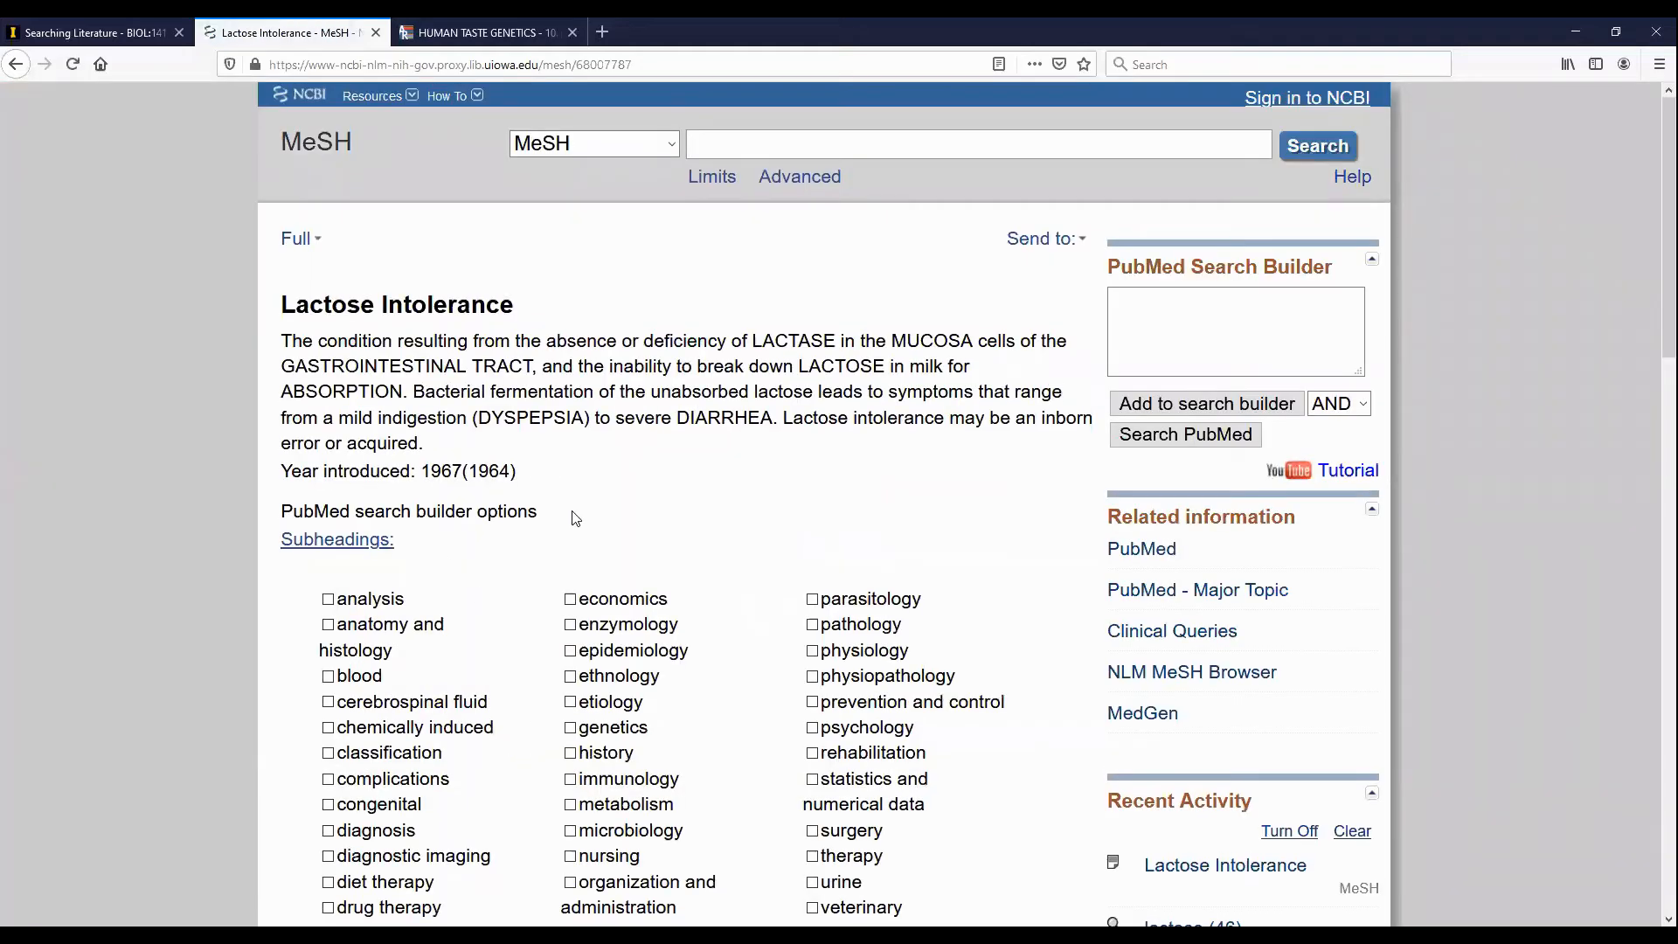
pyautogui.scroll(-3, 616, 505)
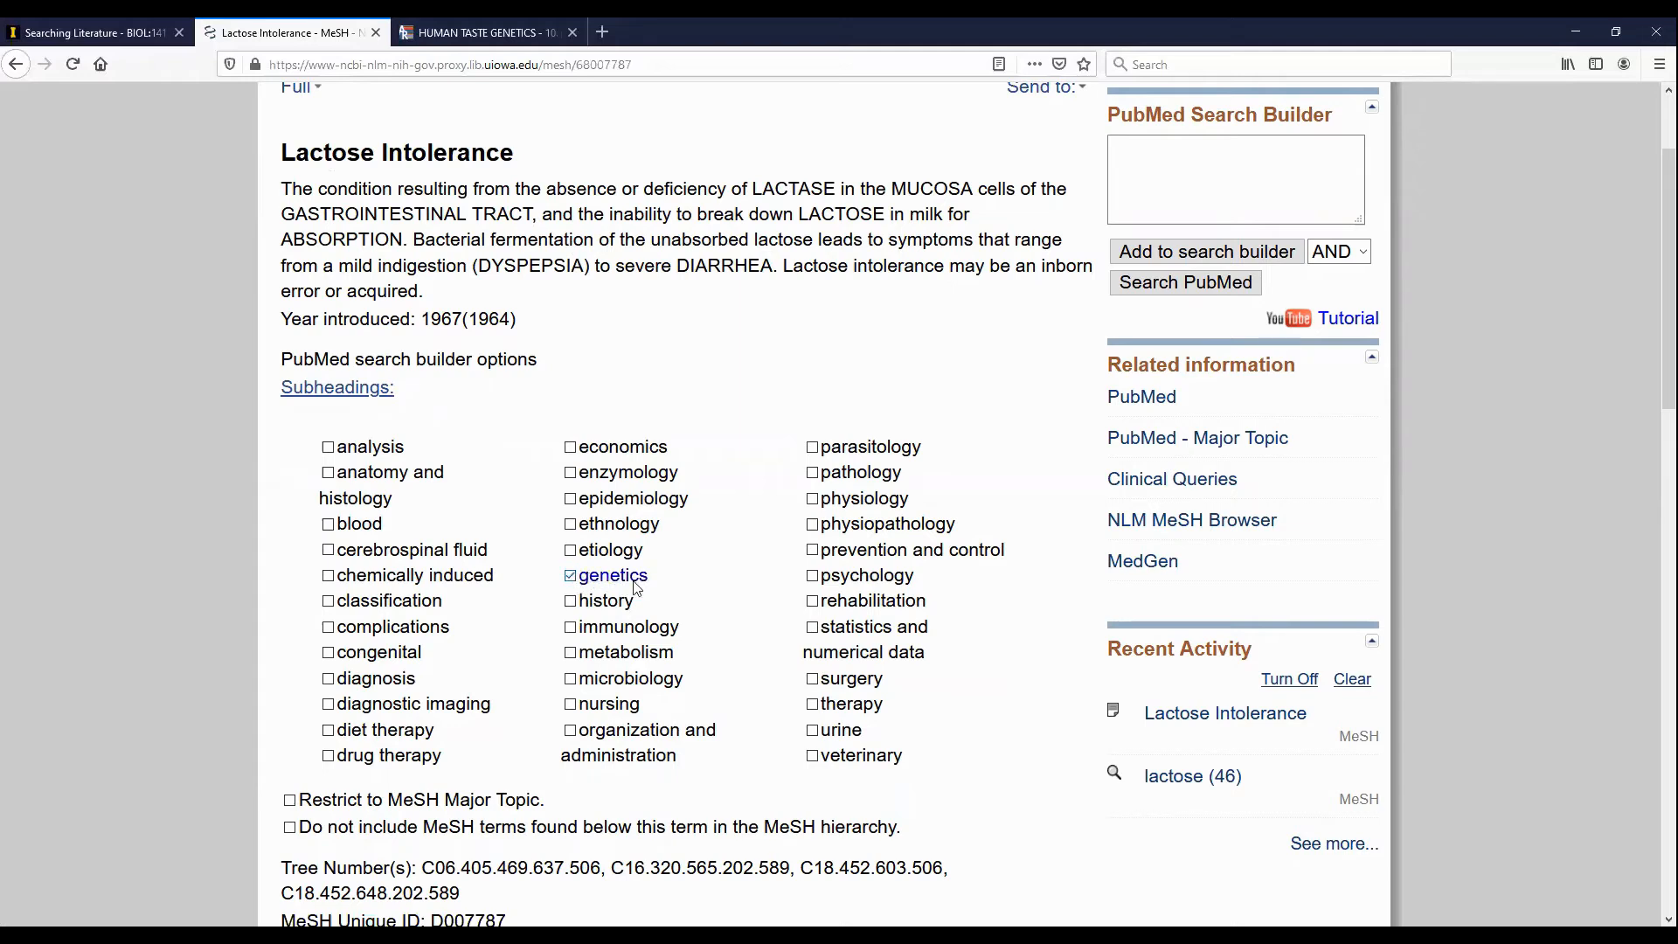
# Add the Lactose Intolerance term with its genetics subheading to the PubMed Search Builder and search PubMed with it.
pyautogui.scroll(2, 940, 465)
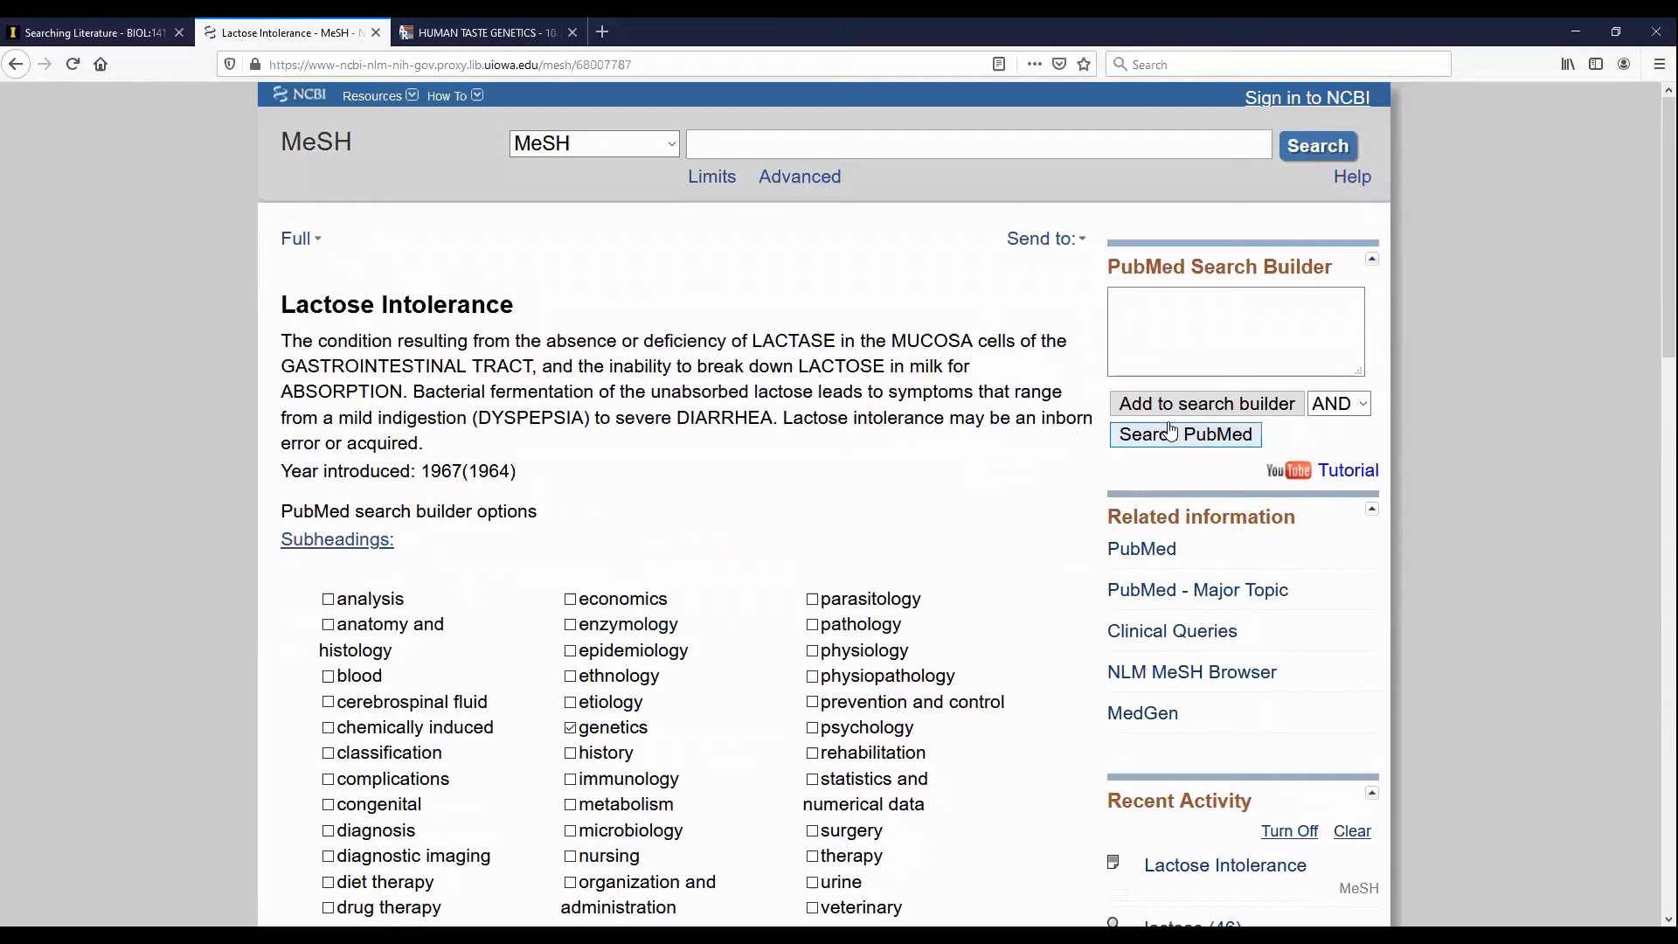
pyautogui.click(1233, 412)
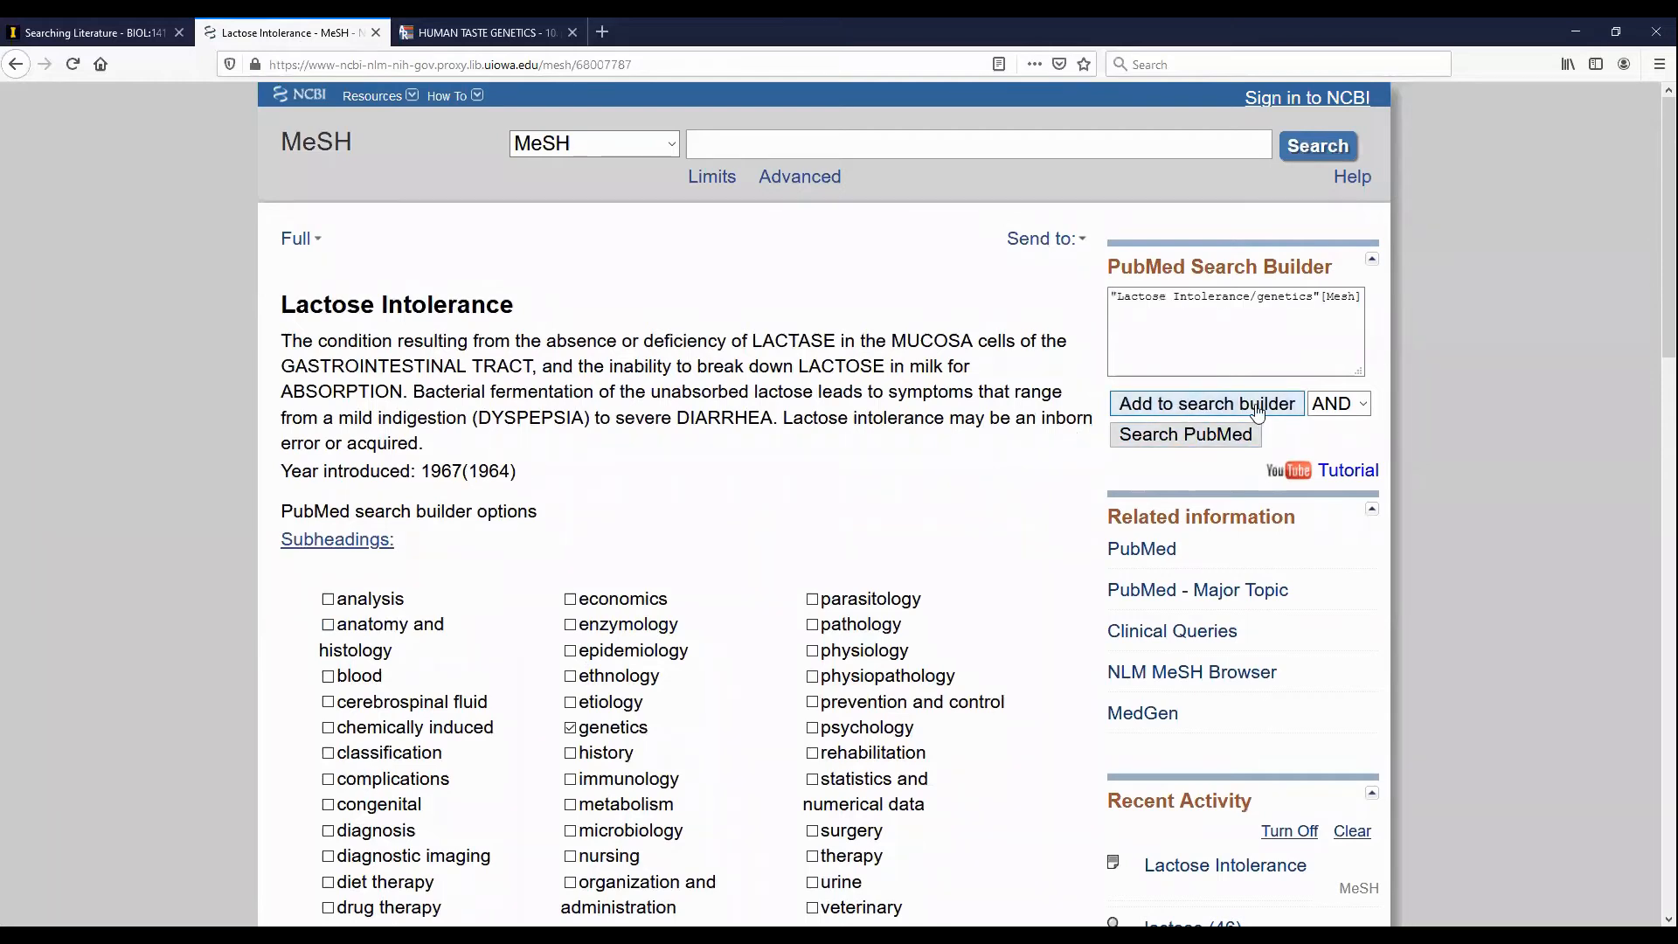
pyautogui.click(1166, 442)
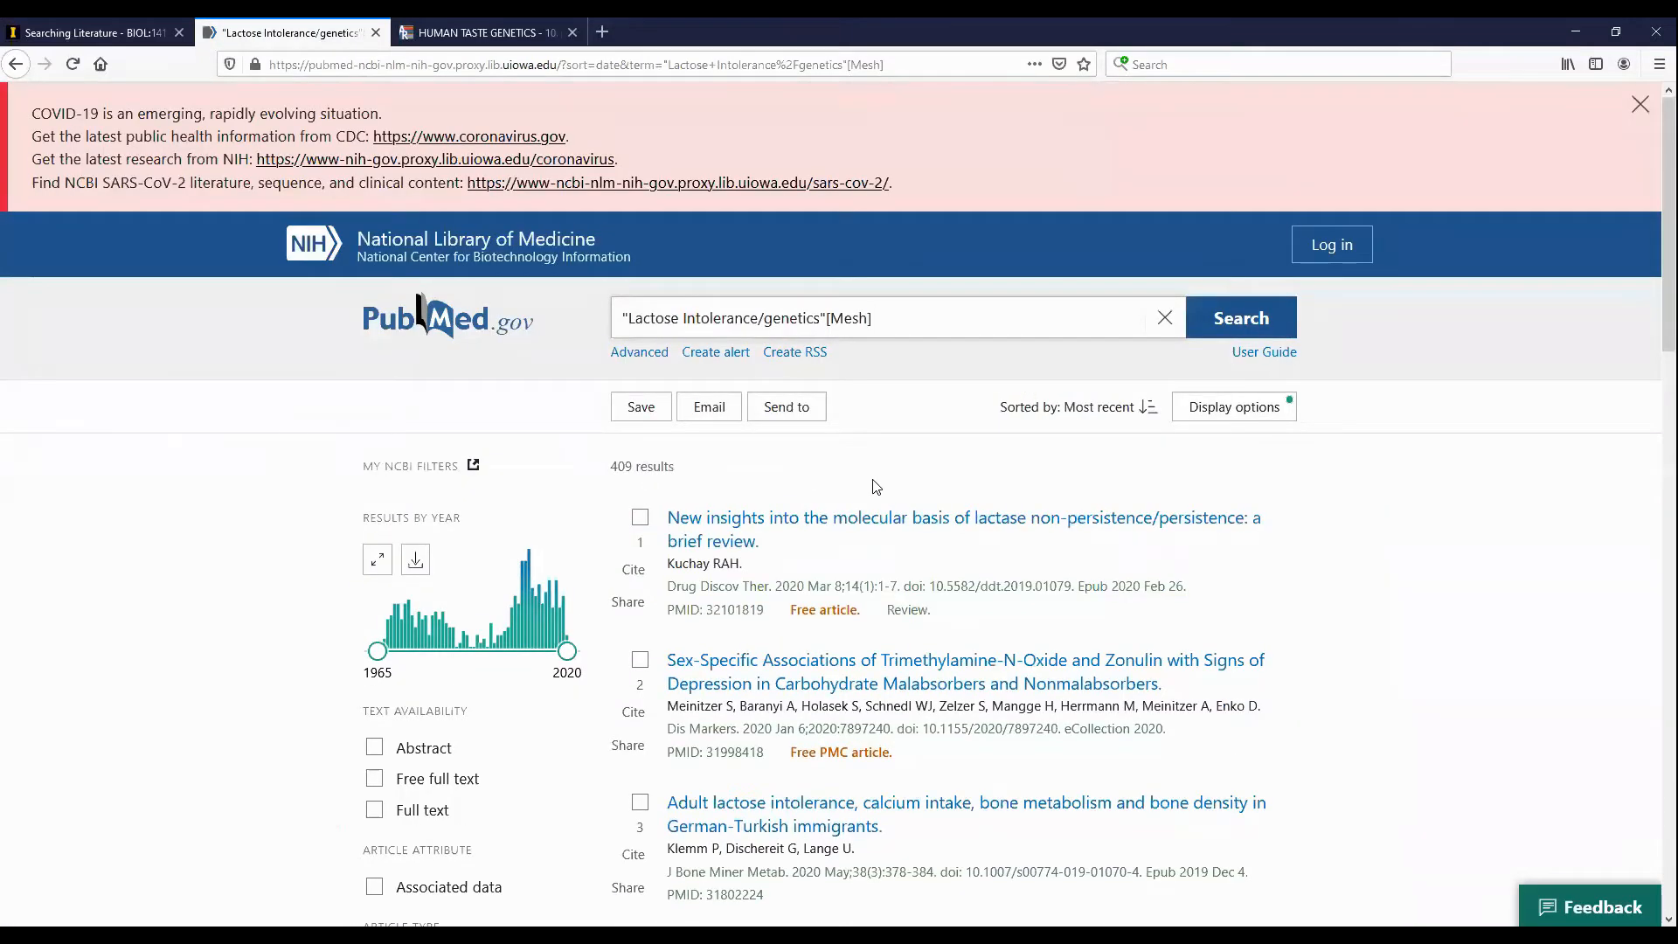
# Look through the additional article type filters, then add the age option "Adult: 19+ years" to the available result filters.
pyautogui.scroll(-3, 876, 487)
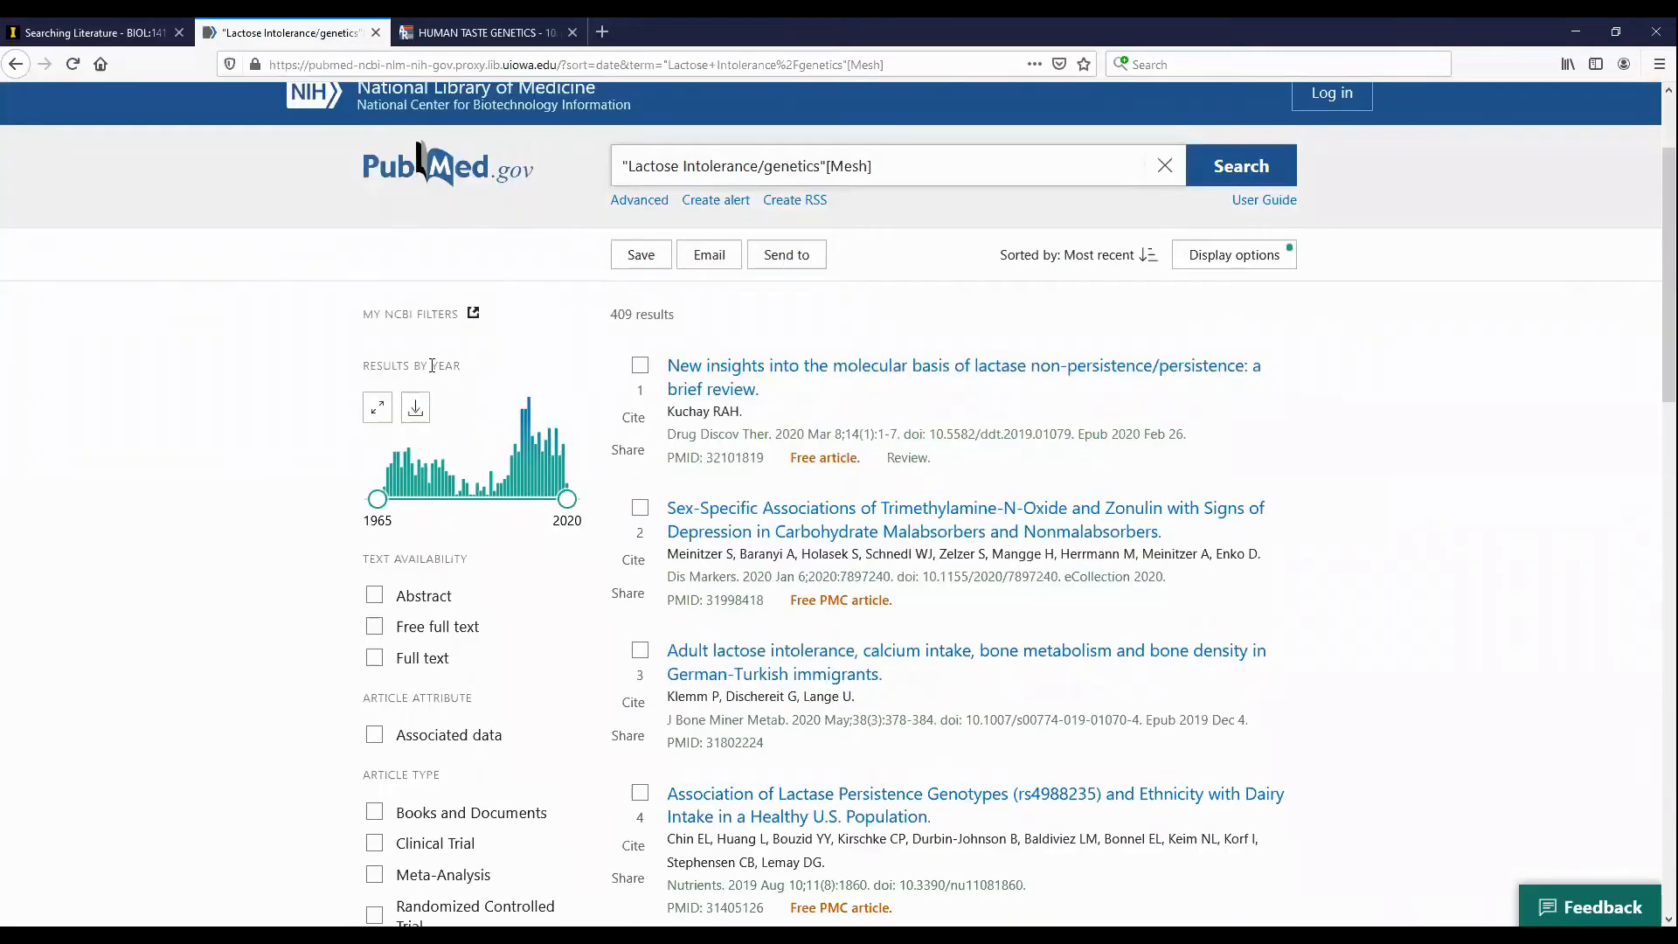
pyautogui.scroll(-9, 432, 365)
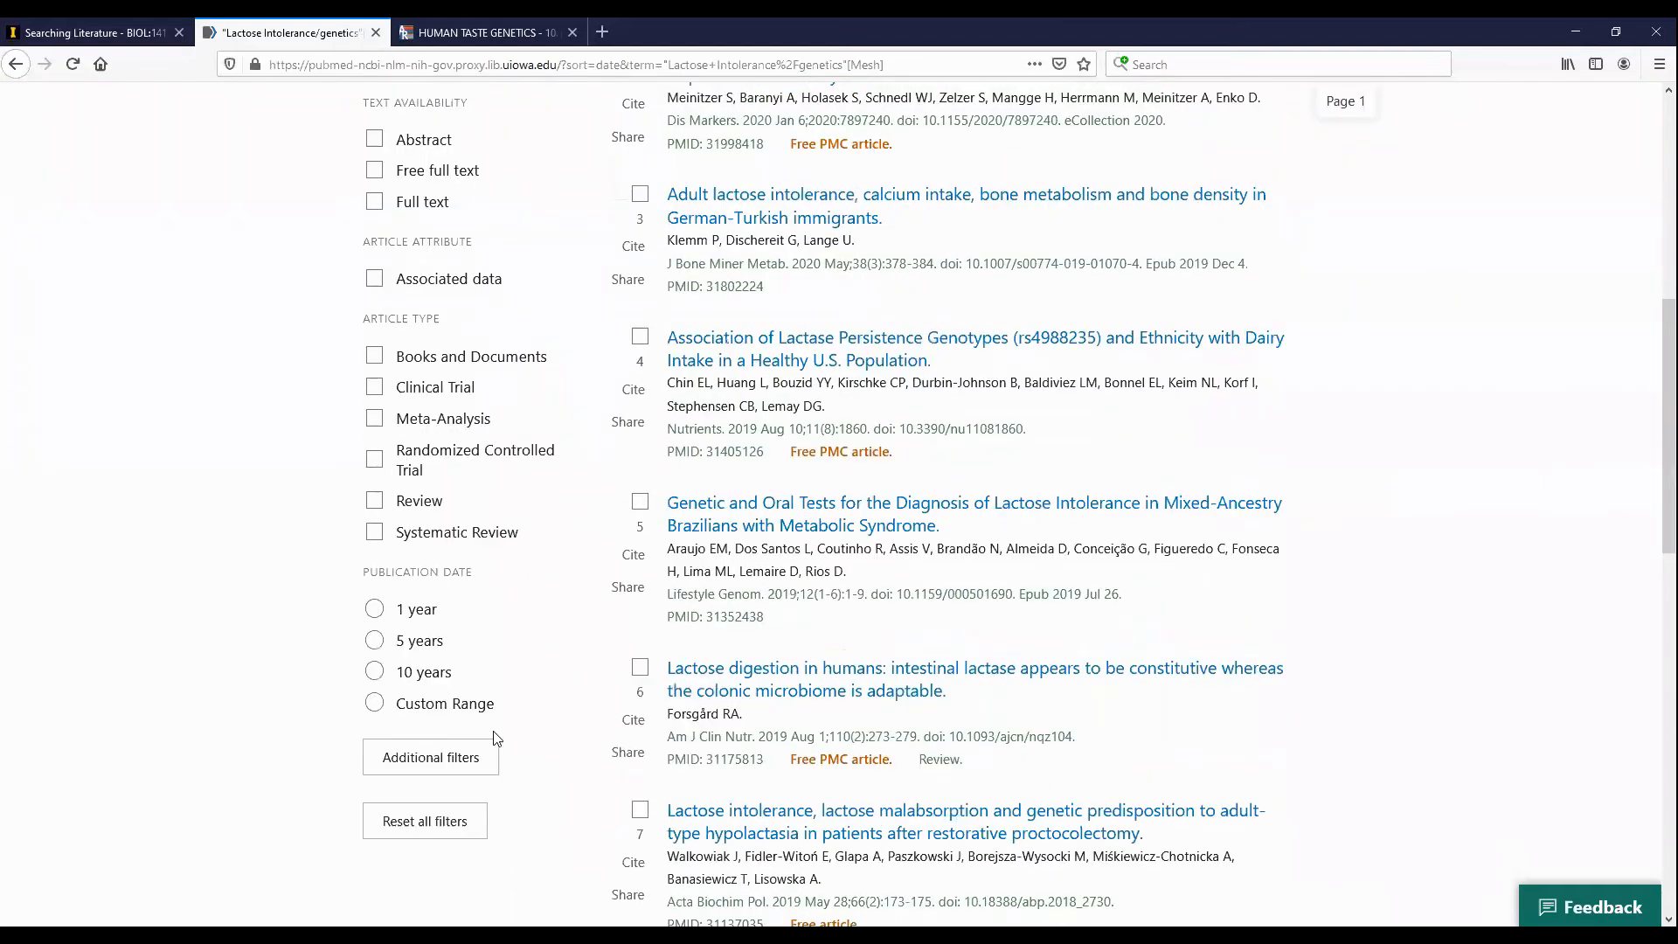
pyautogui.click(450, 760)
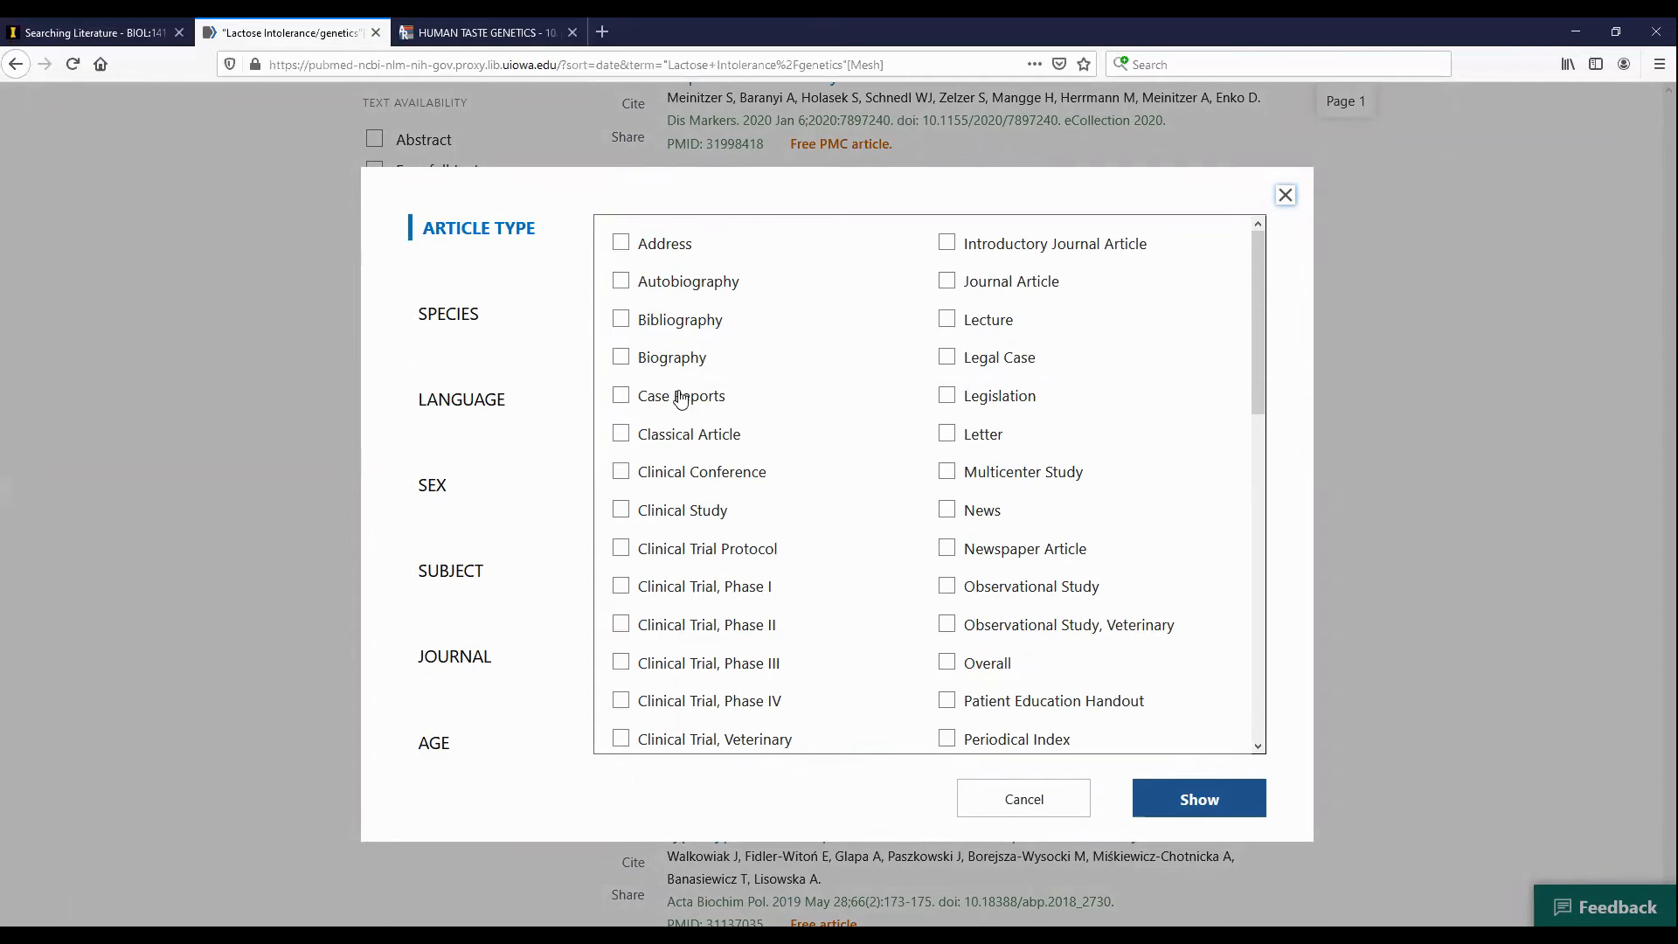
pyautogui.scroll(-4, 668, 388)
pyautogui.scroll(-5, 659, 386)
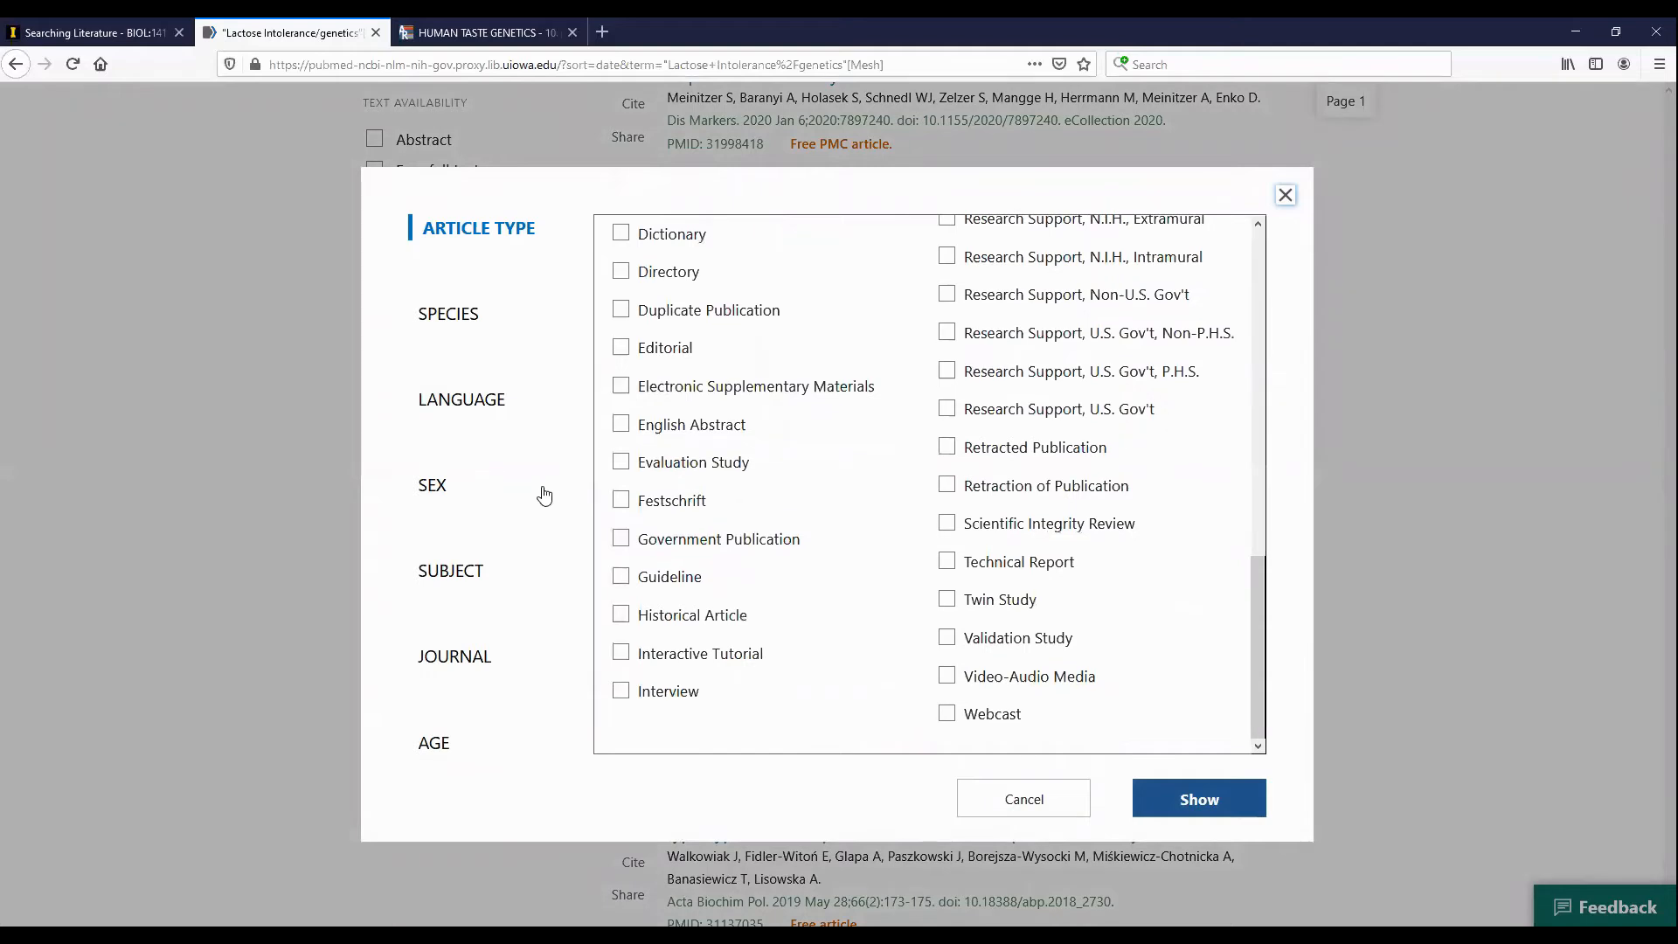
pyautogui.click(442, 746)
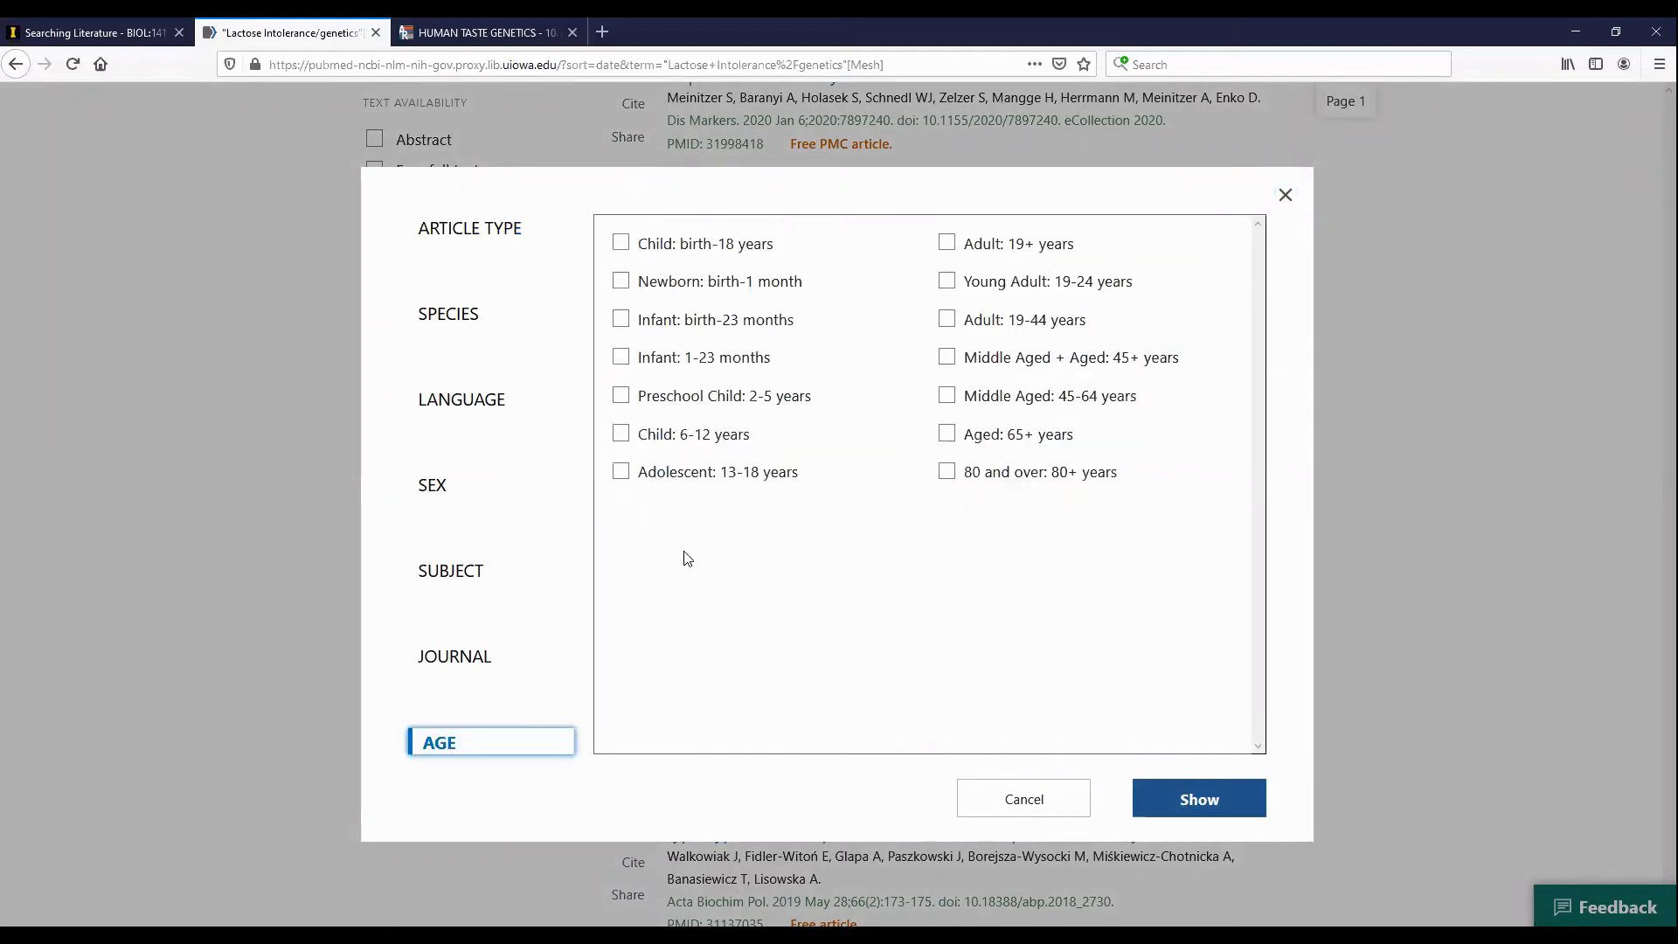
pyautogui.click(949, 248)
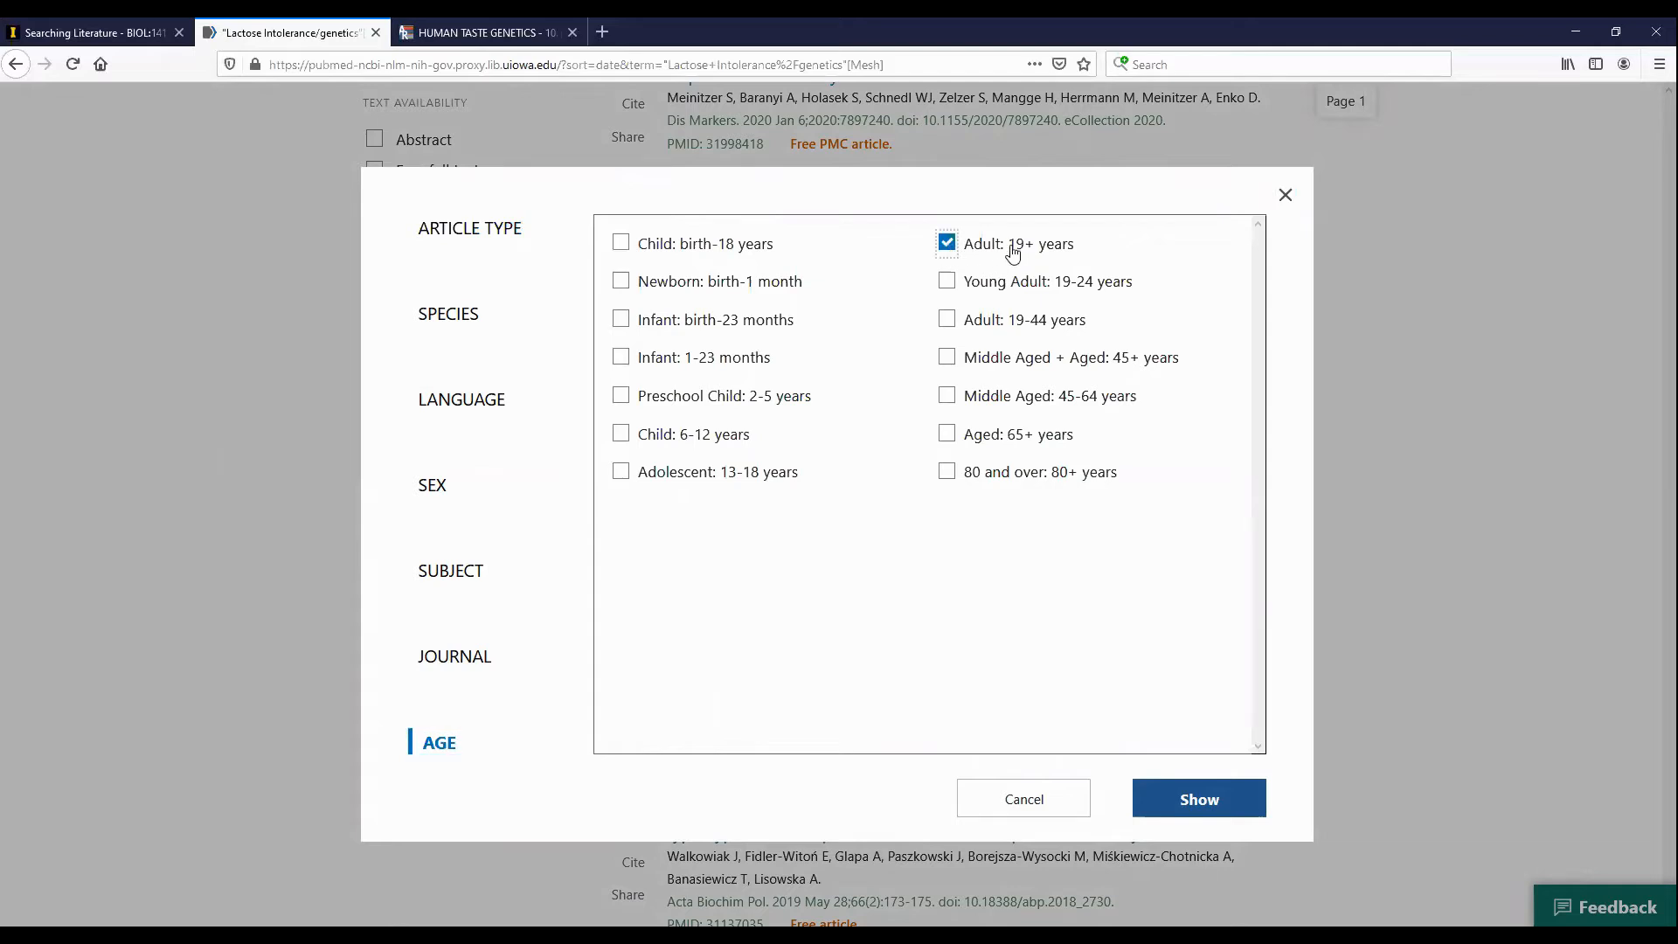
pyautogui.click(1198, 802)
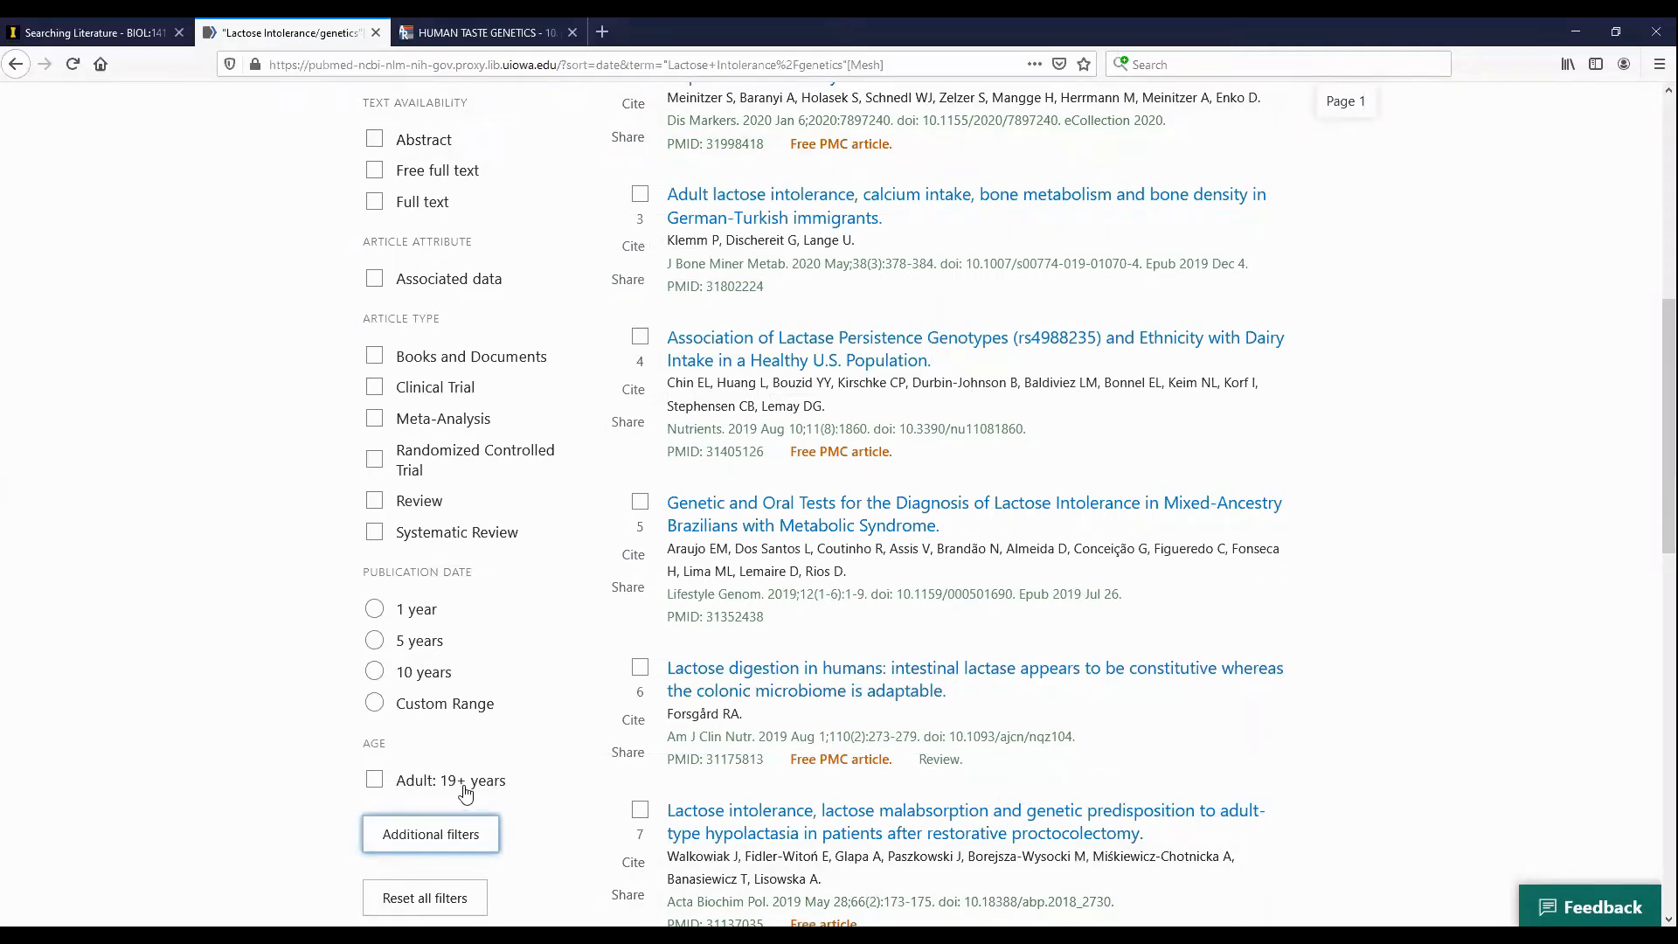
# Filter the lactose intolerance genetics results to the age group "Adult: 19+ years".
pyautogui.scroll(5, 554, 778)
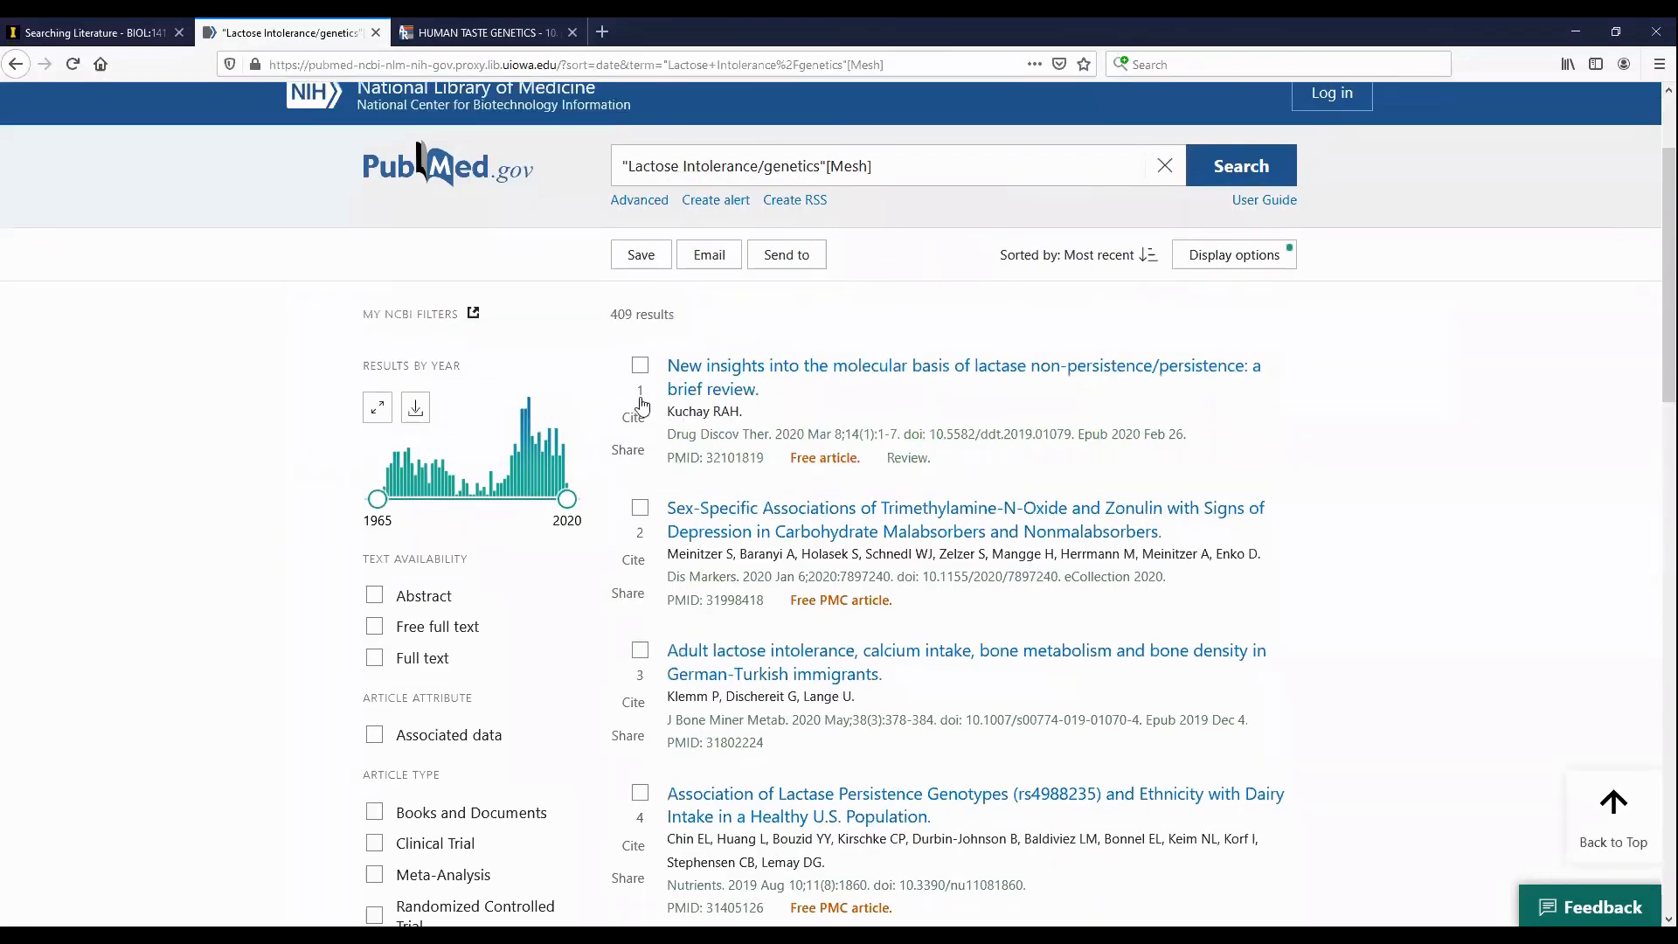
pyautogui.scroll(-4, 489, 760)
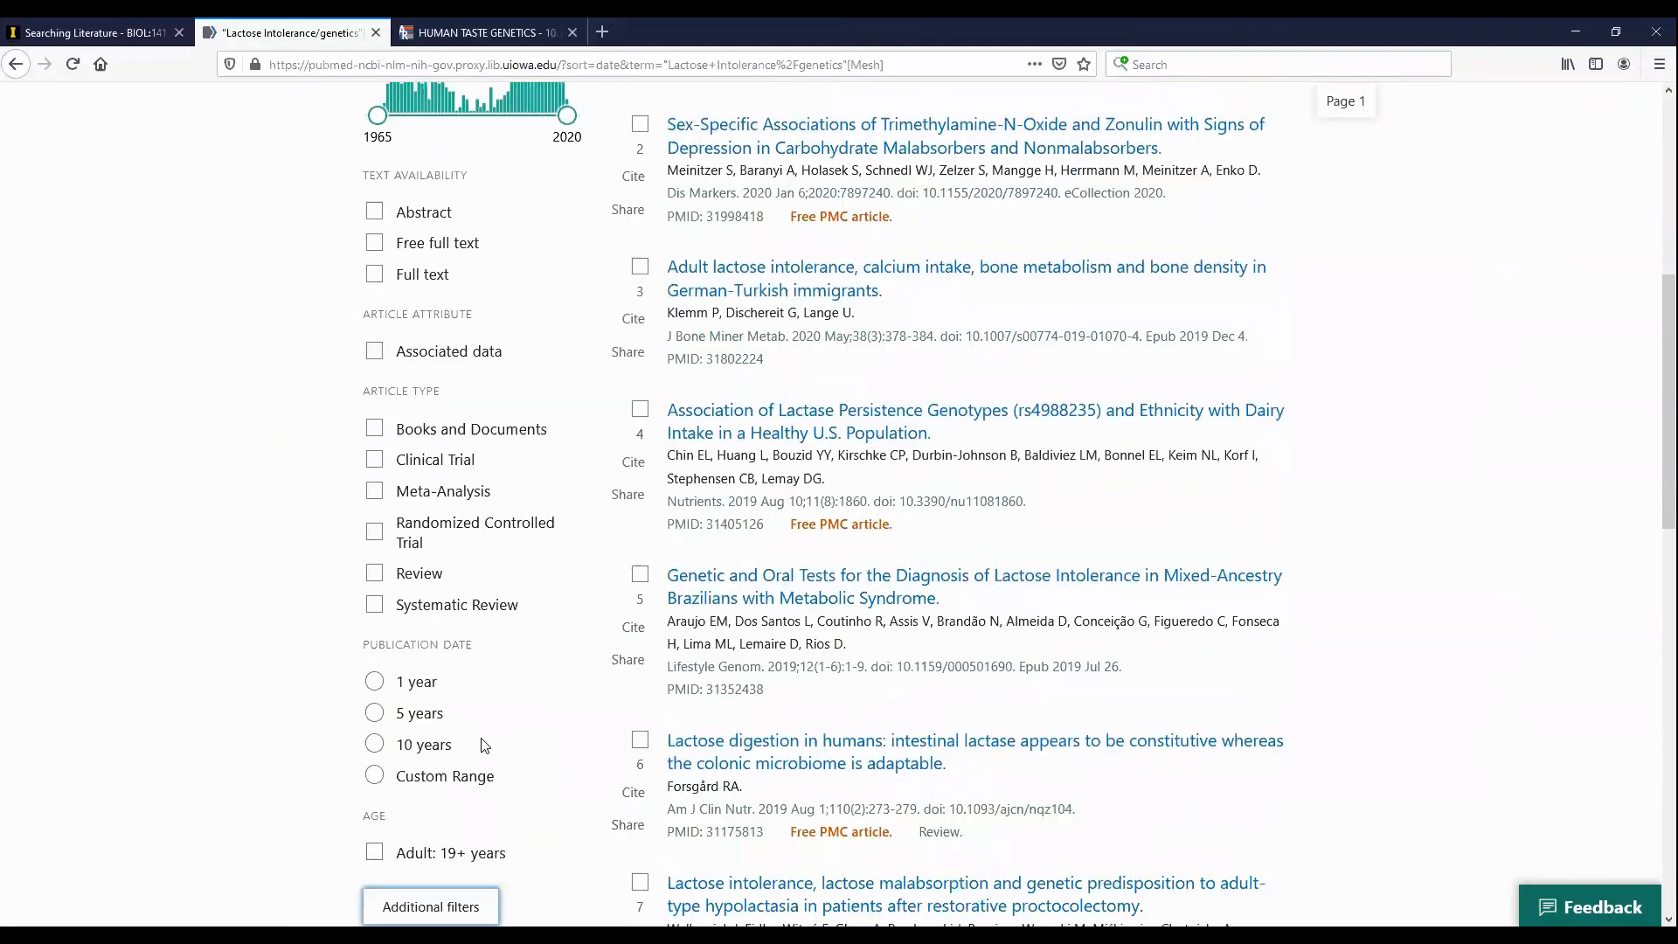
pyautogui.scroll(-1, 485, 745)
pyautogui.click(373, 780)
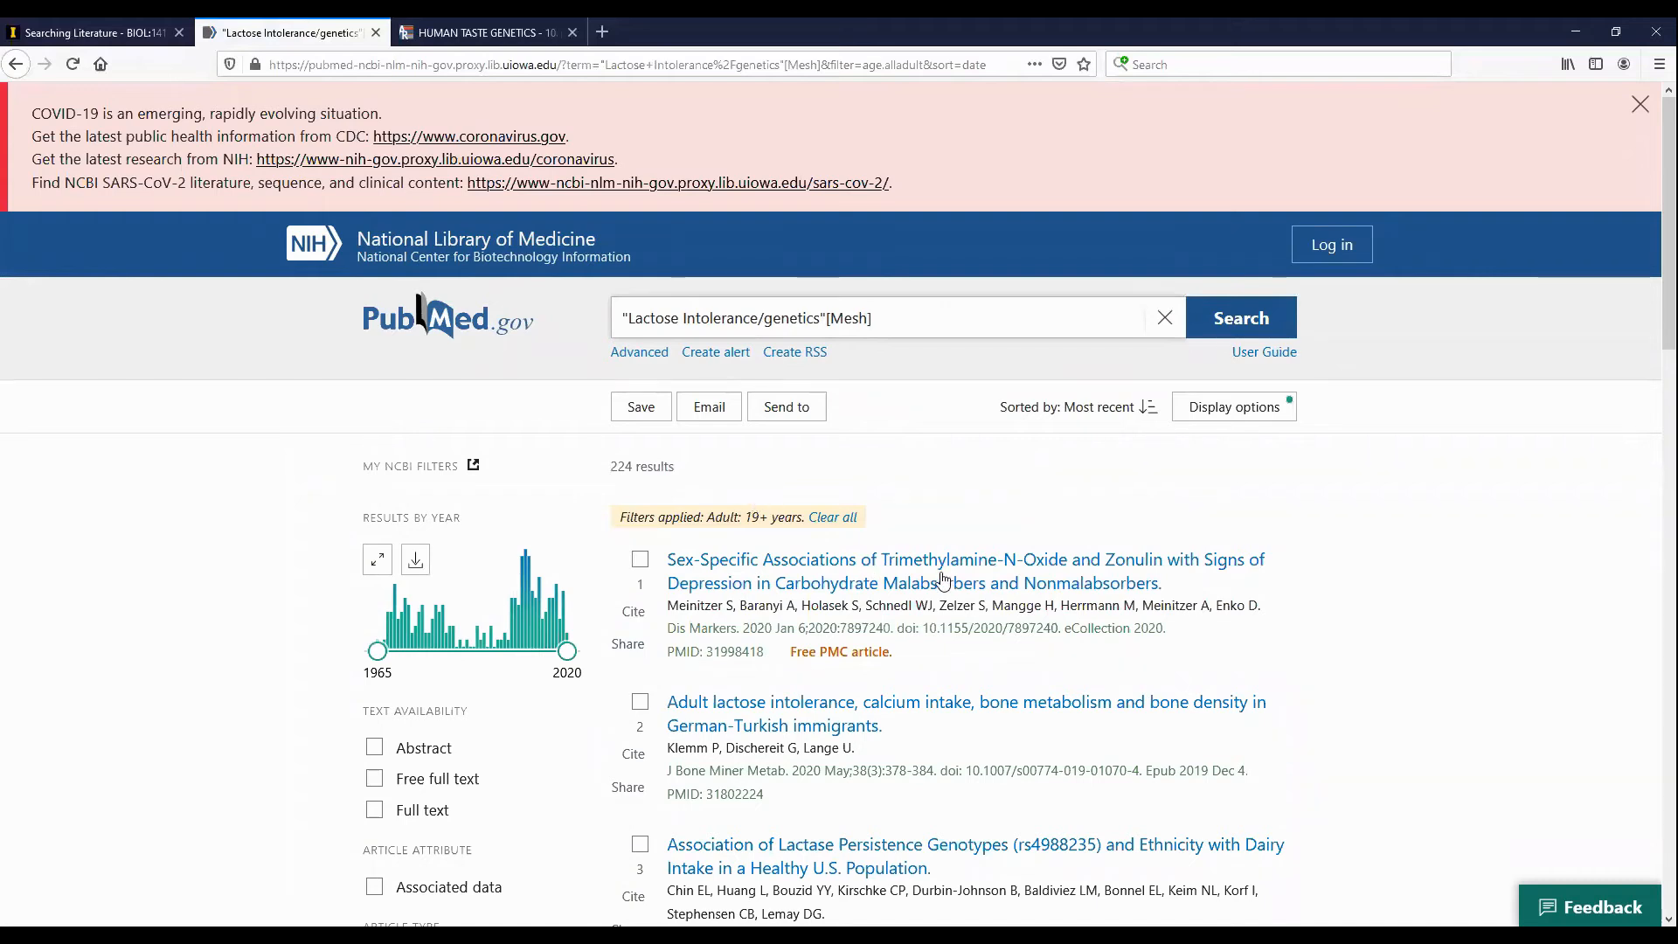
# Limit the filtered results to articles with a publication date within the last 10 years.
pyautogui.scroll(-4, 957, 577)
pyautogui.scroll(-2, 959, 572)
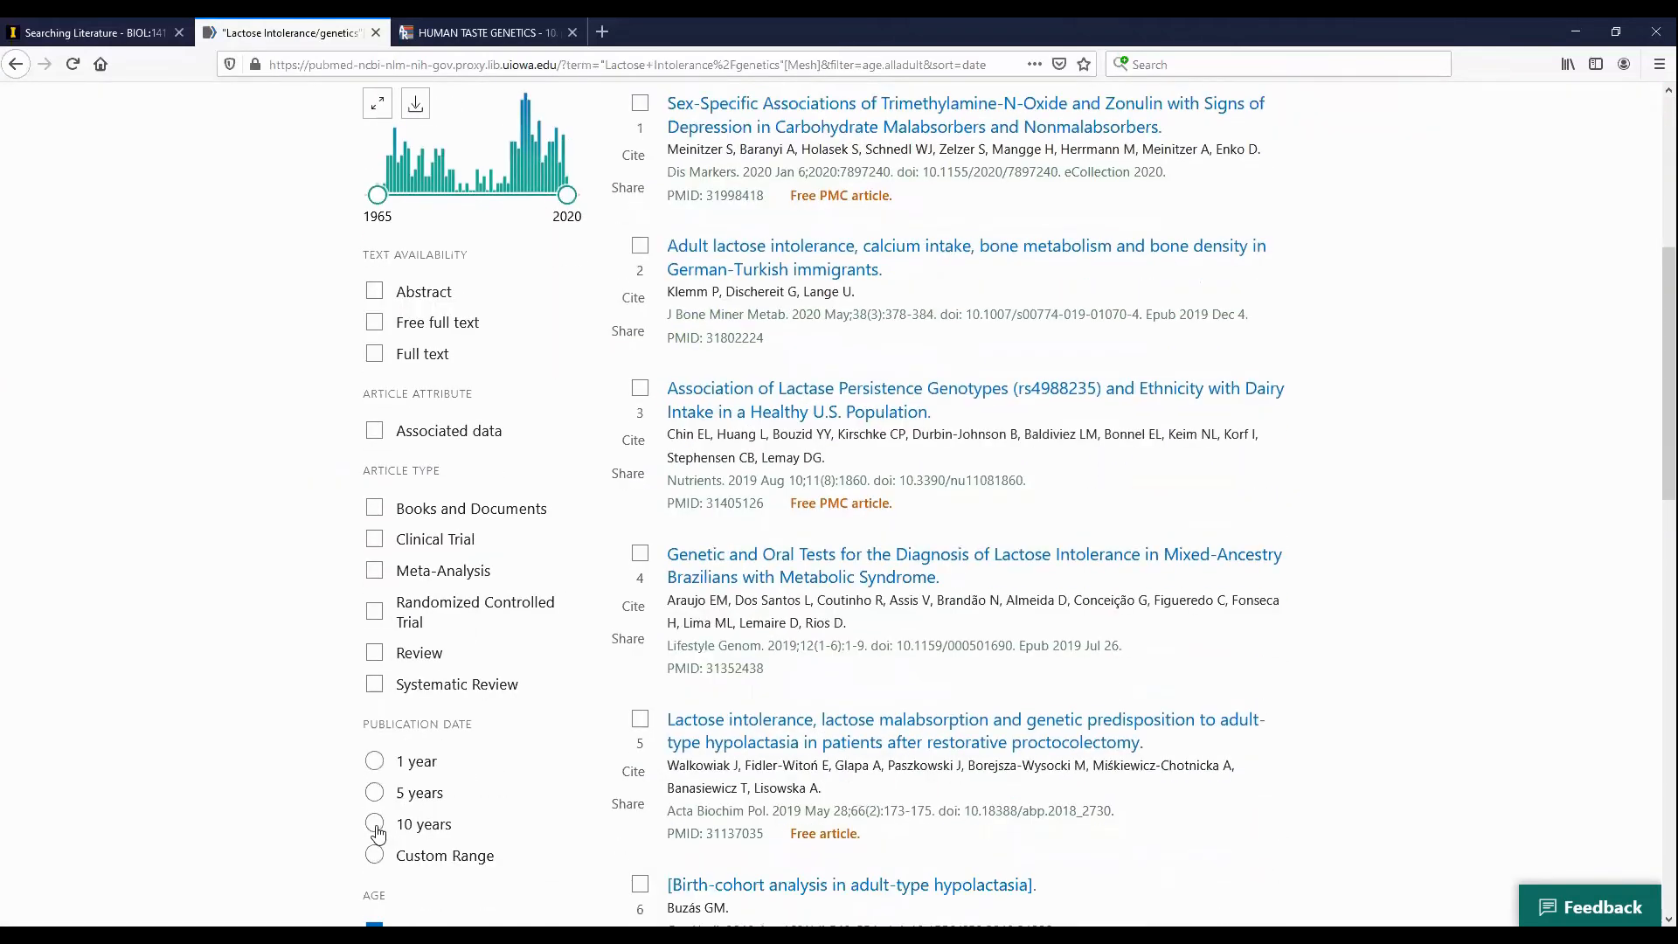
pyautogui.click(376, 827)
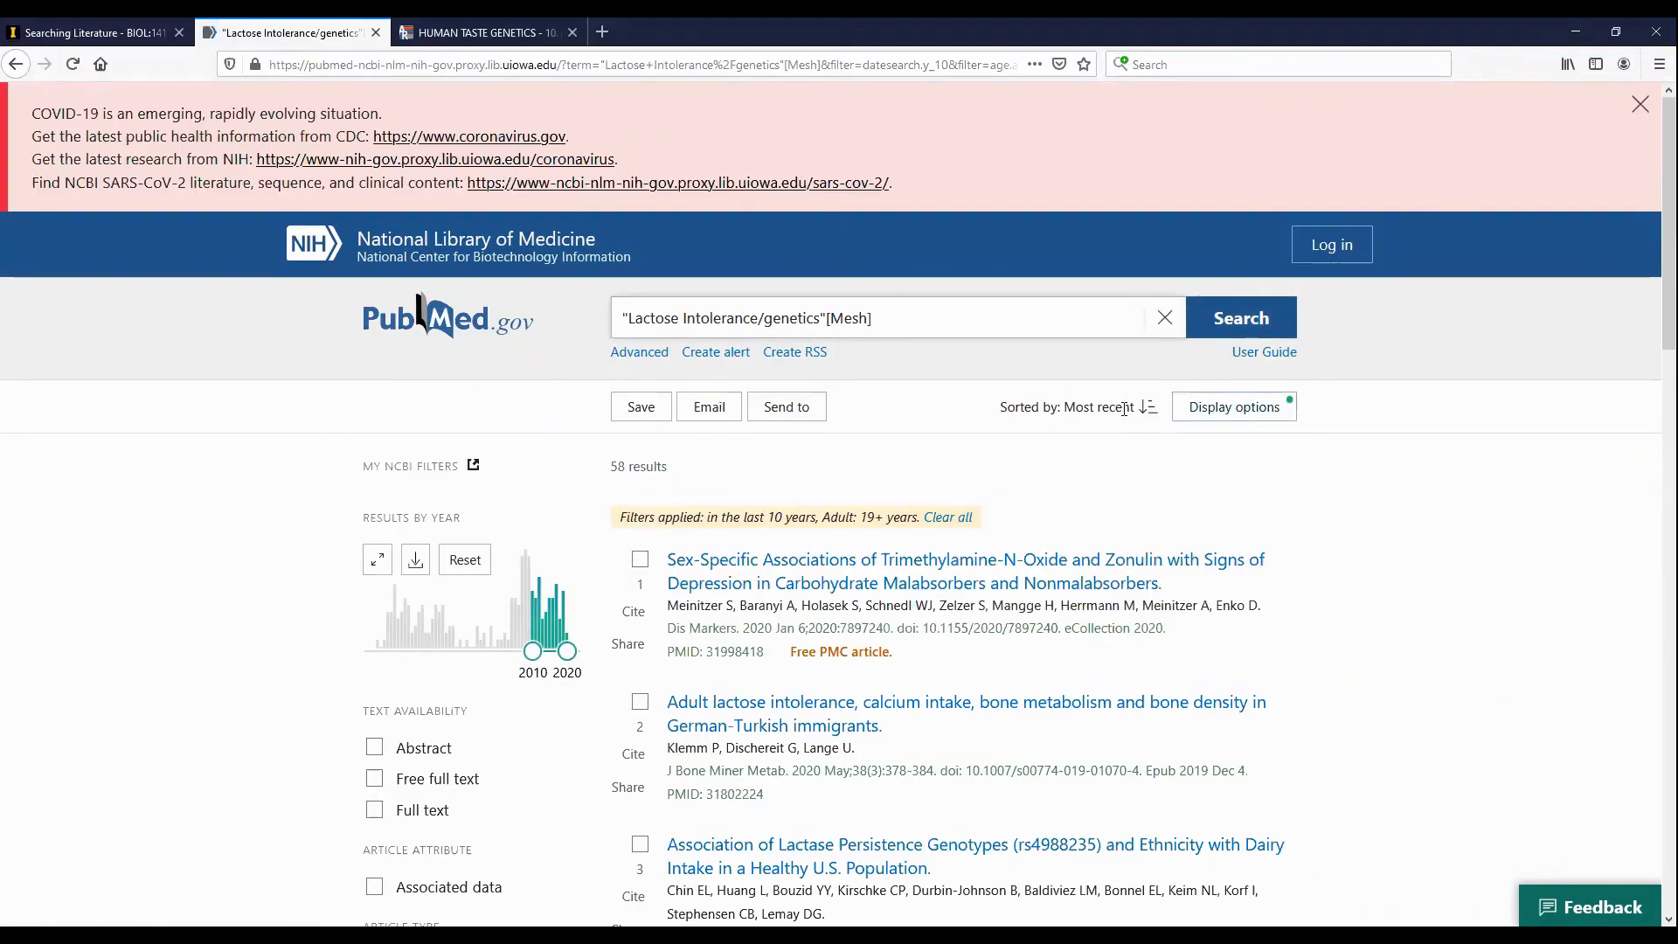
# Sort the filtered results by best match and look over the reordered list.
pyautogui.click(1208, 408)
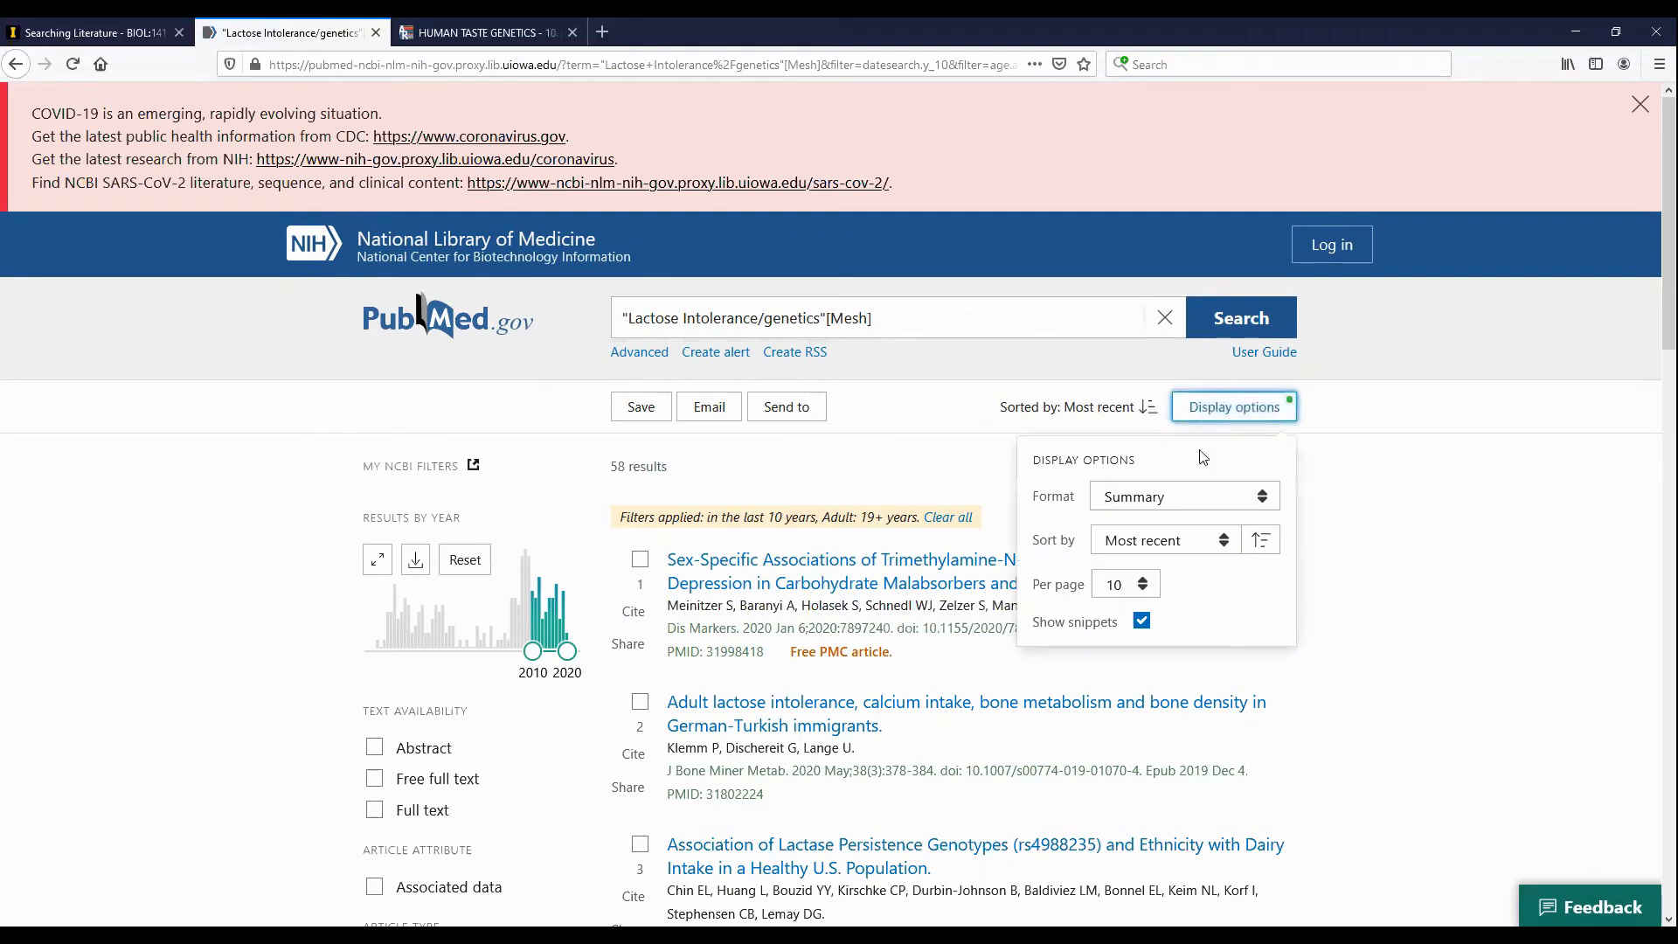
pyautogui.click(1182, 542)
pyautogui.click(1145, 570)
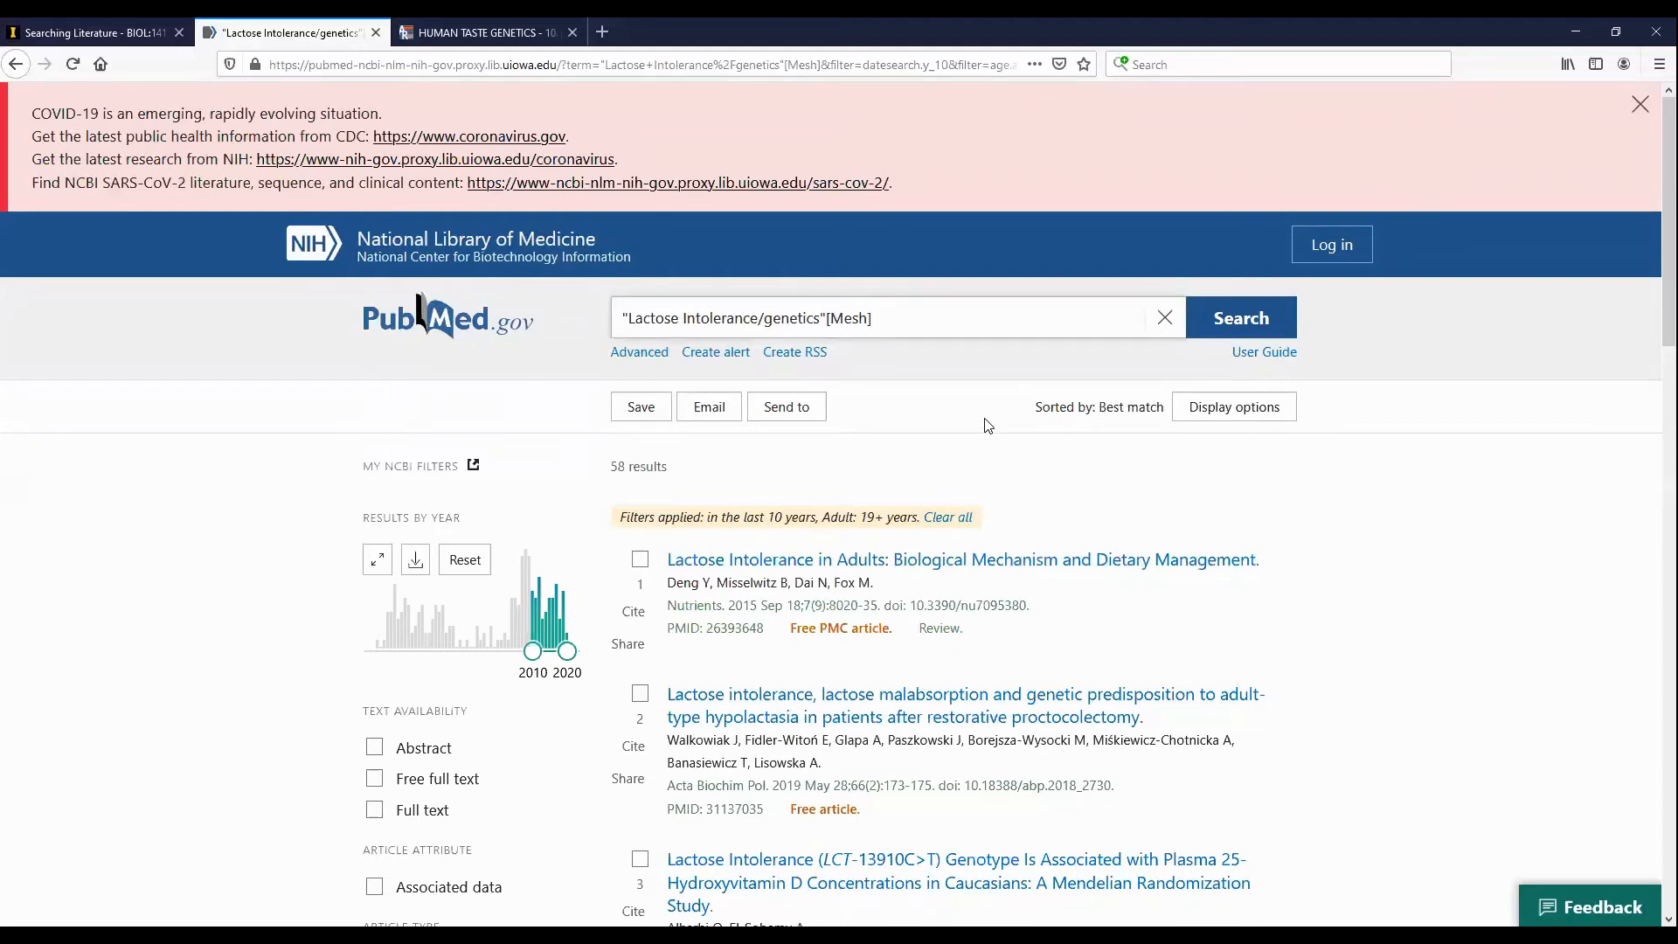
pyautogui.scroll(-5, 988, 426)
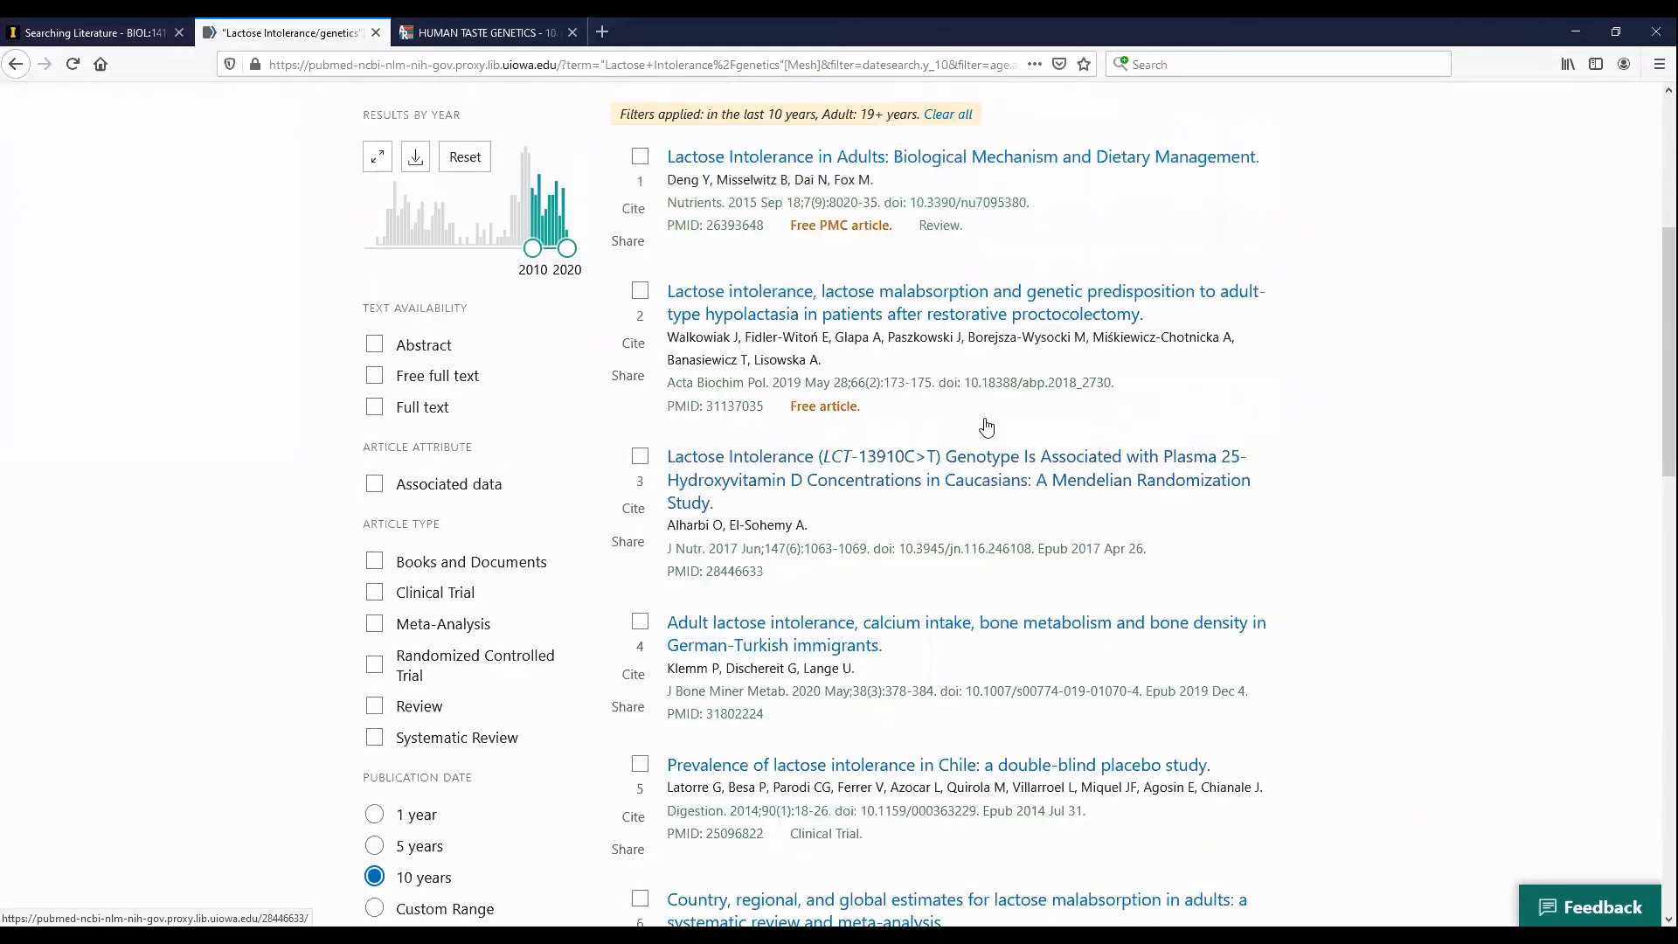
pyautogui.scroll(5, 988, 426)
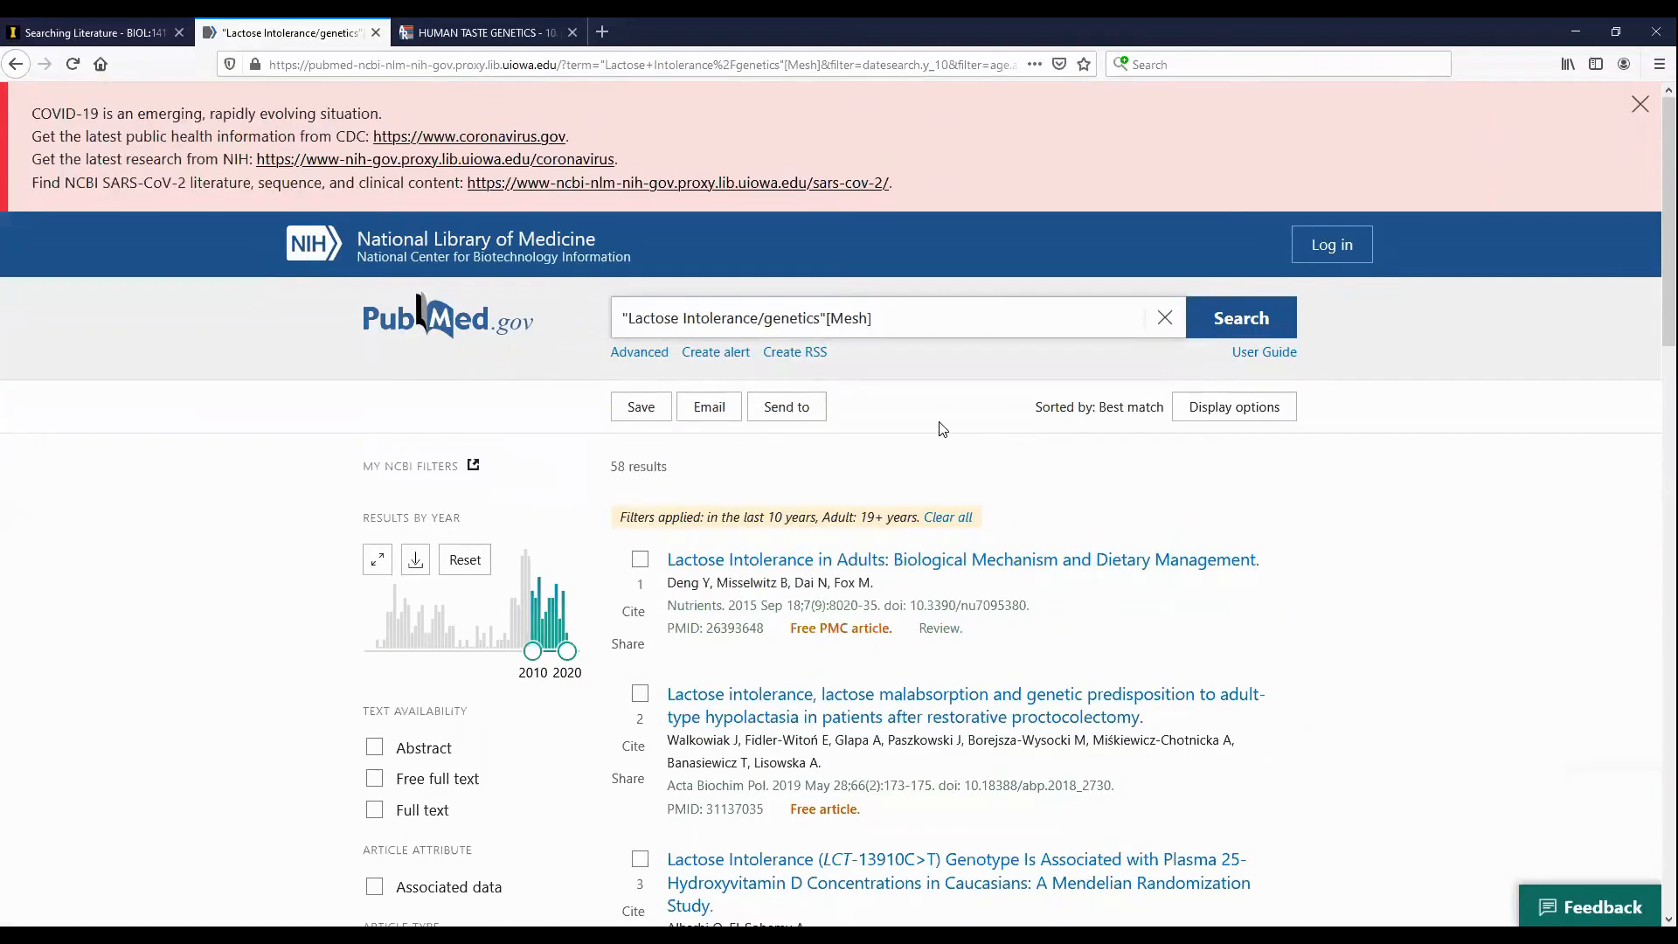
# Open the PubMed Advanced Search Builder and look through the history of earlier searches.
pyautogui.click(654, 357)
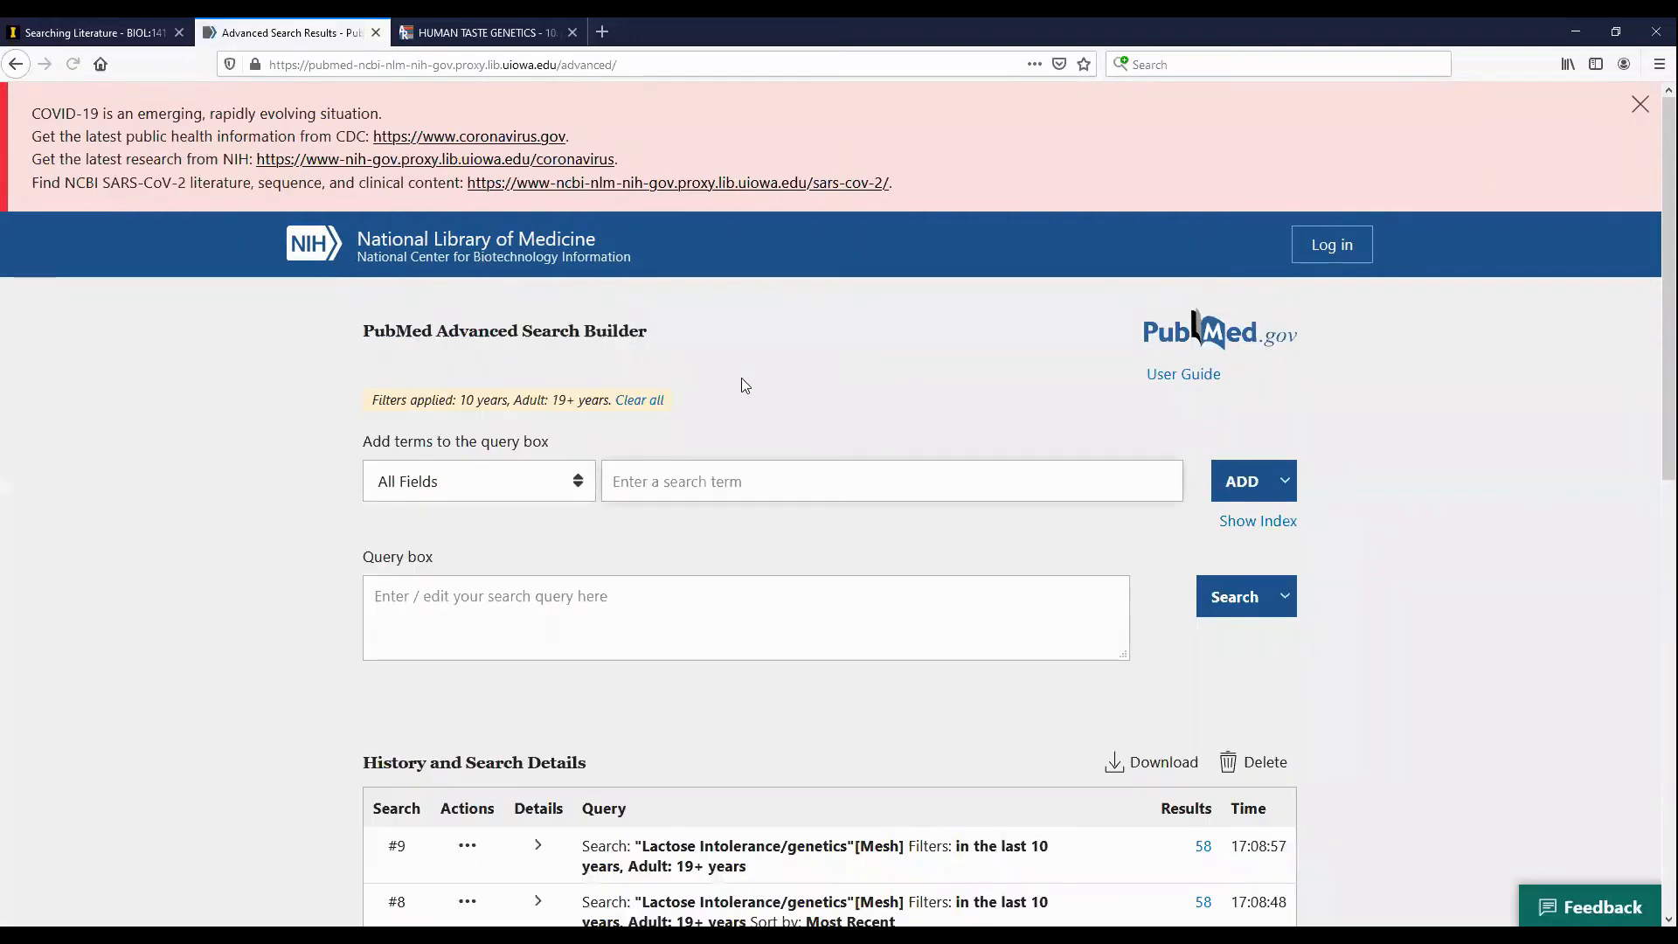
pyautogui.scroll(-3, 771, 382)
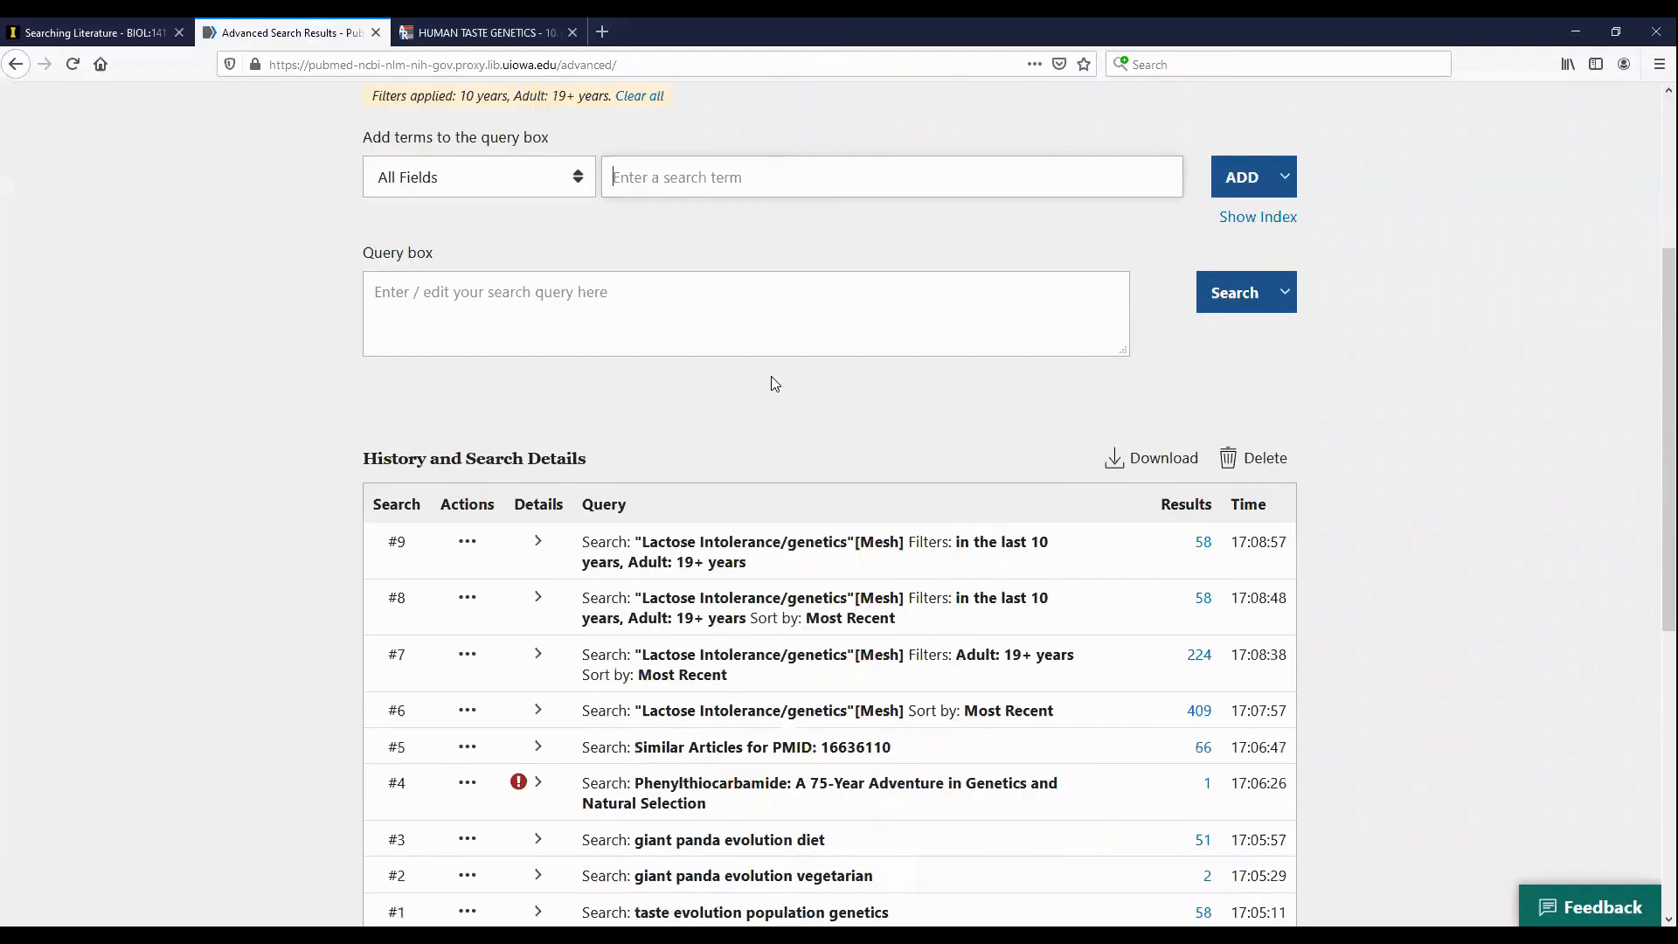
pyautogui.scroll(-2, 774, 381)
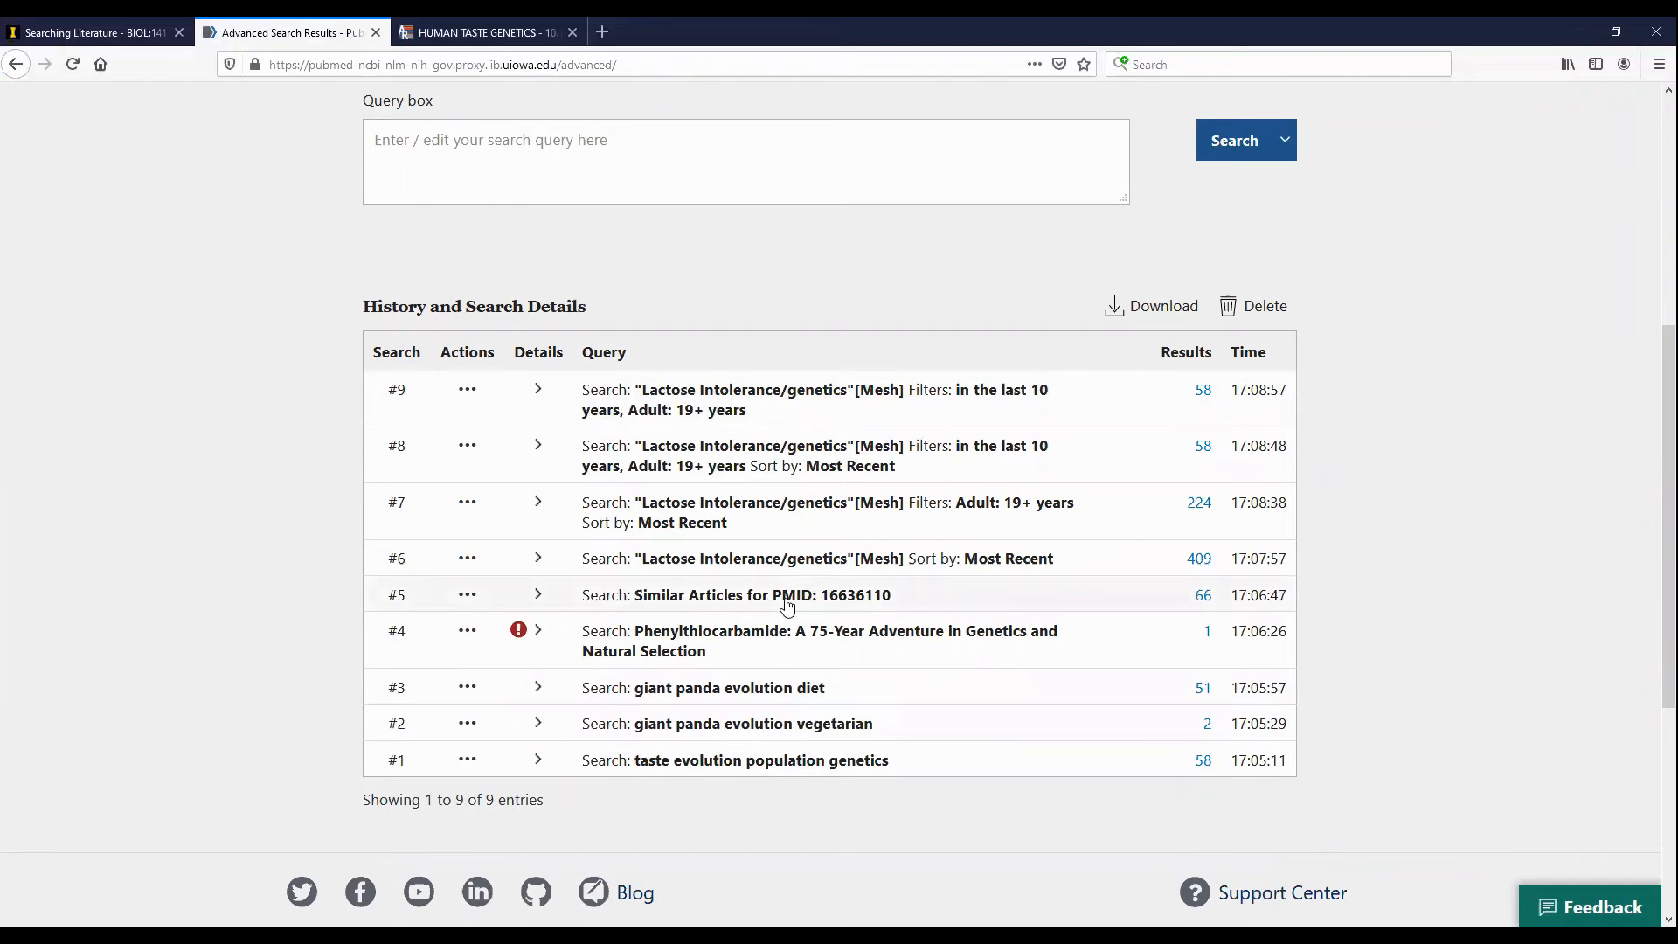
# Expand the details of the "taste evolution population genetics" search and examine how PubMed translated its terms.
pyautogui.click(538, 762)
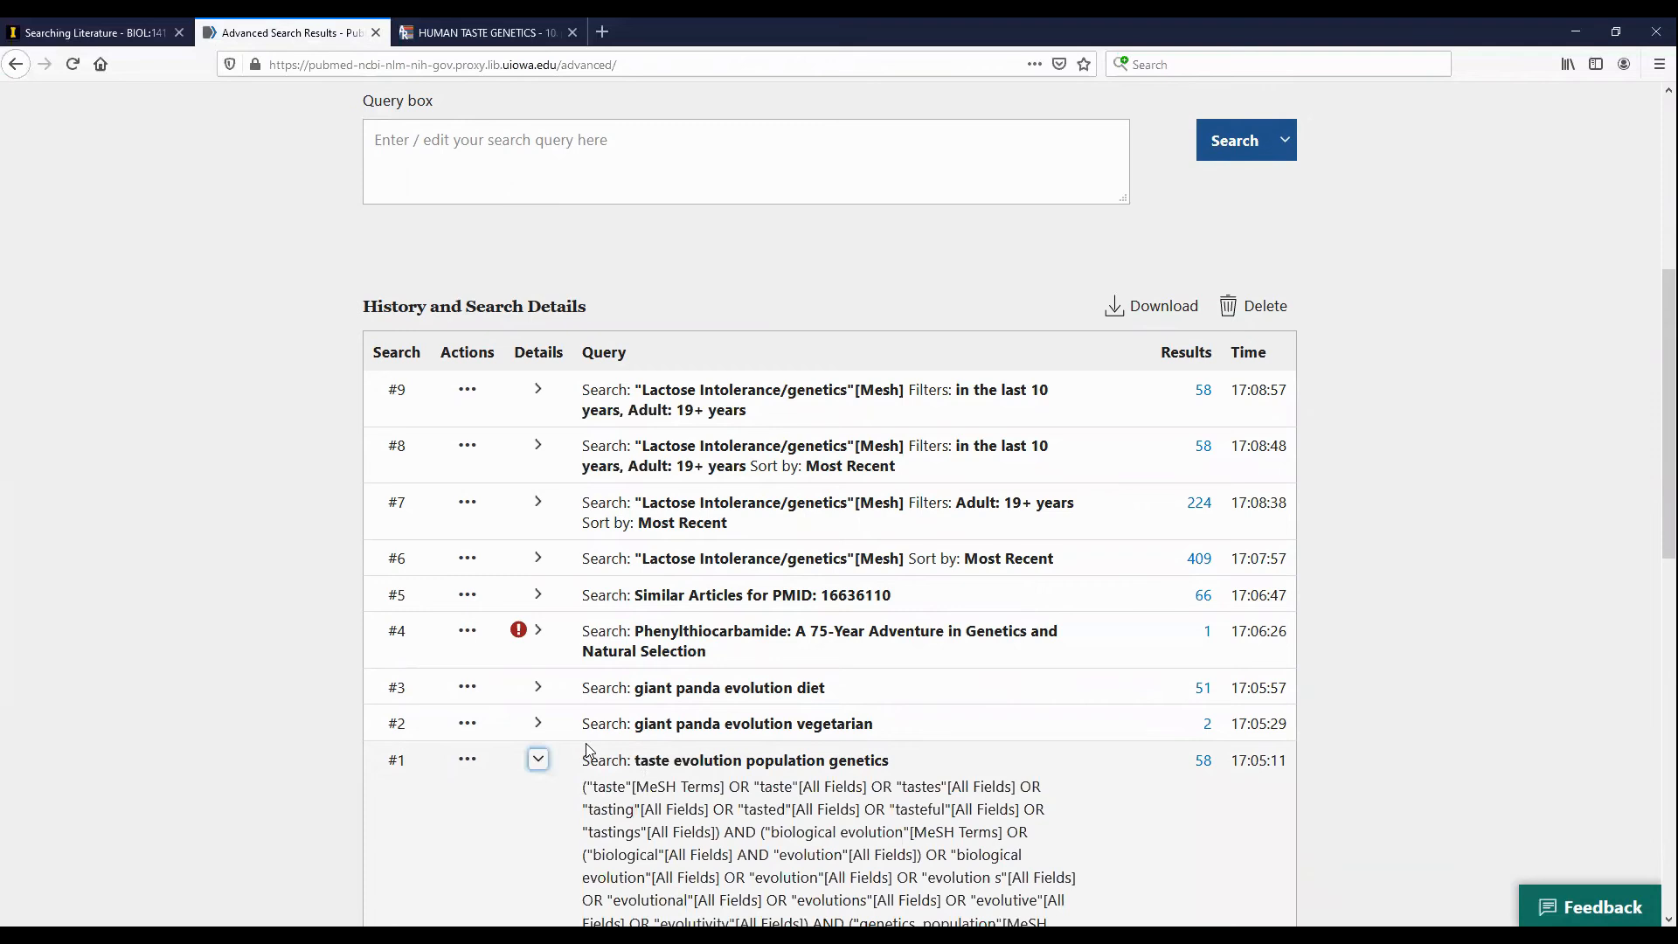
pyautogui.scroll(-4, 588, 749)
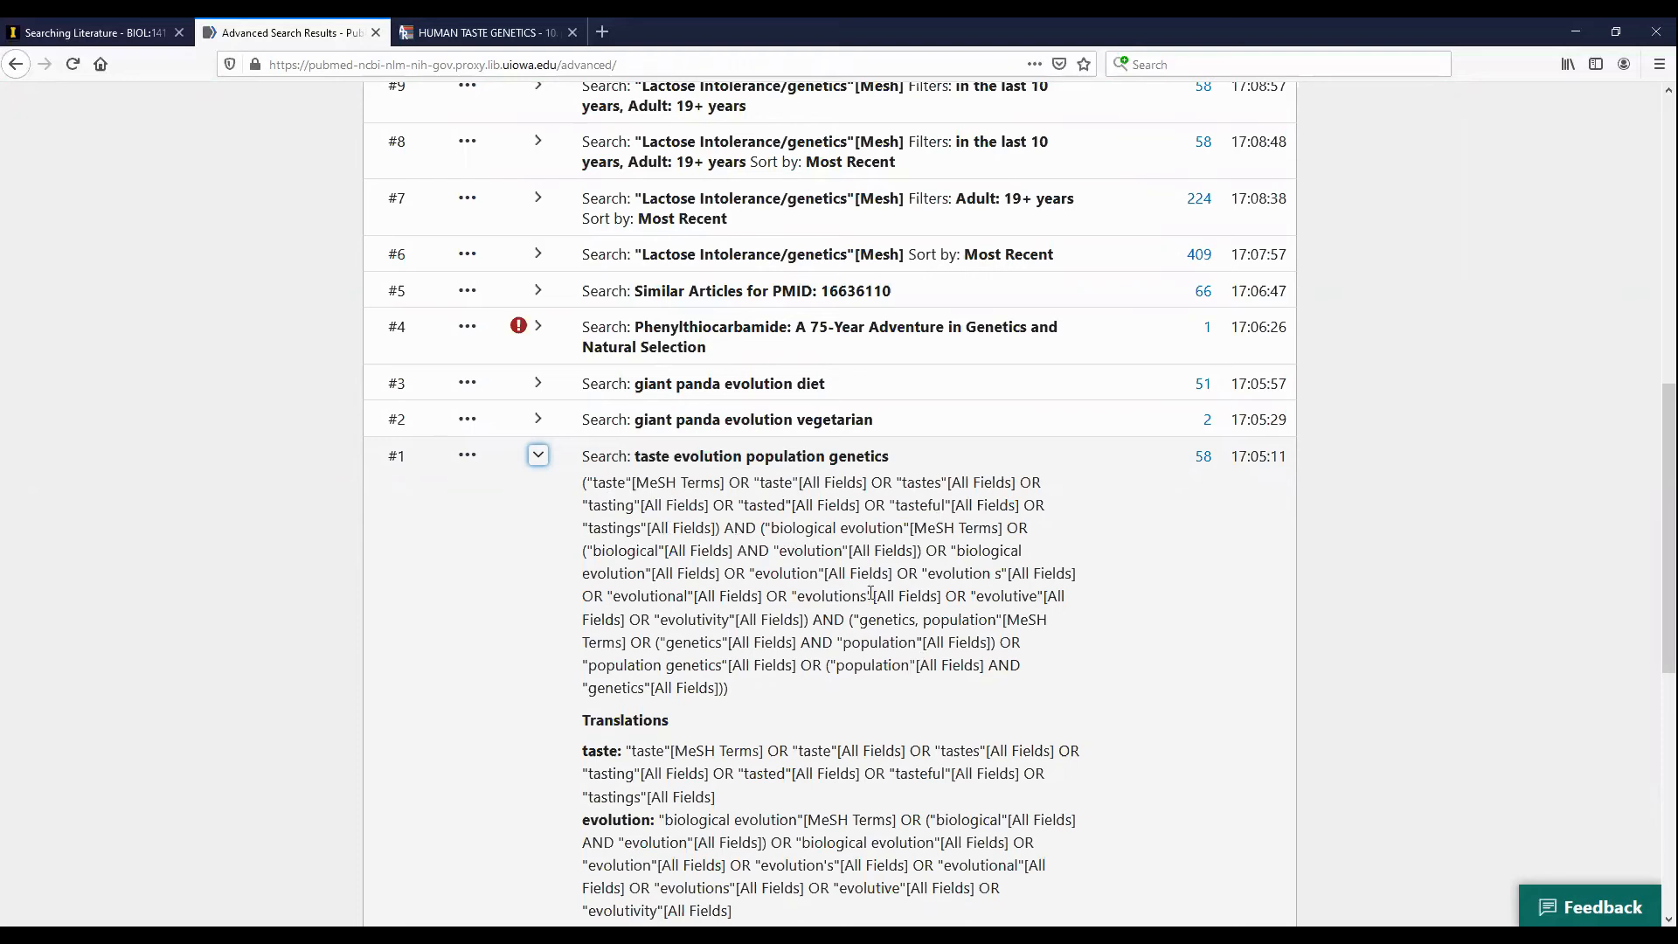
pyautogui.scroll(2, 870, 594)
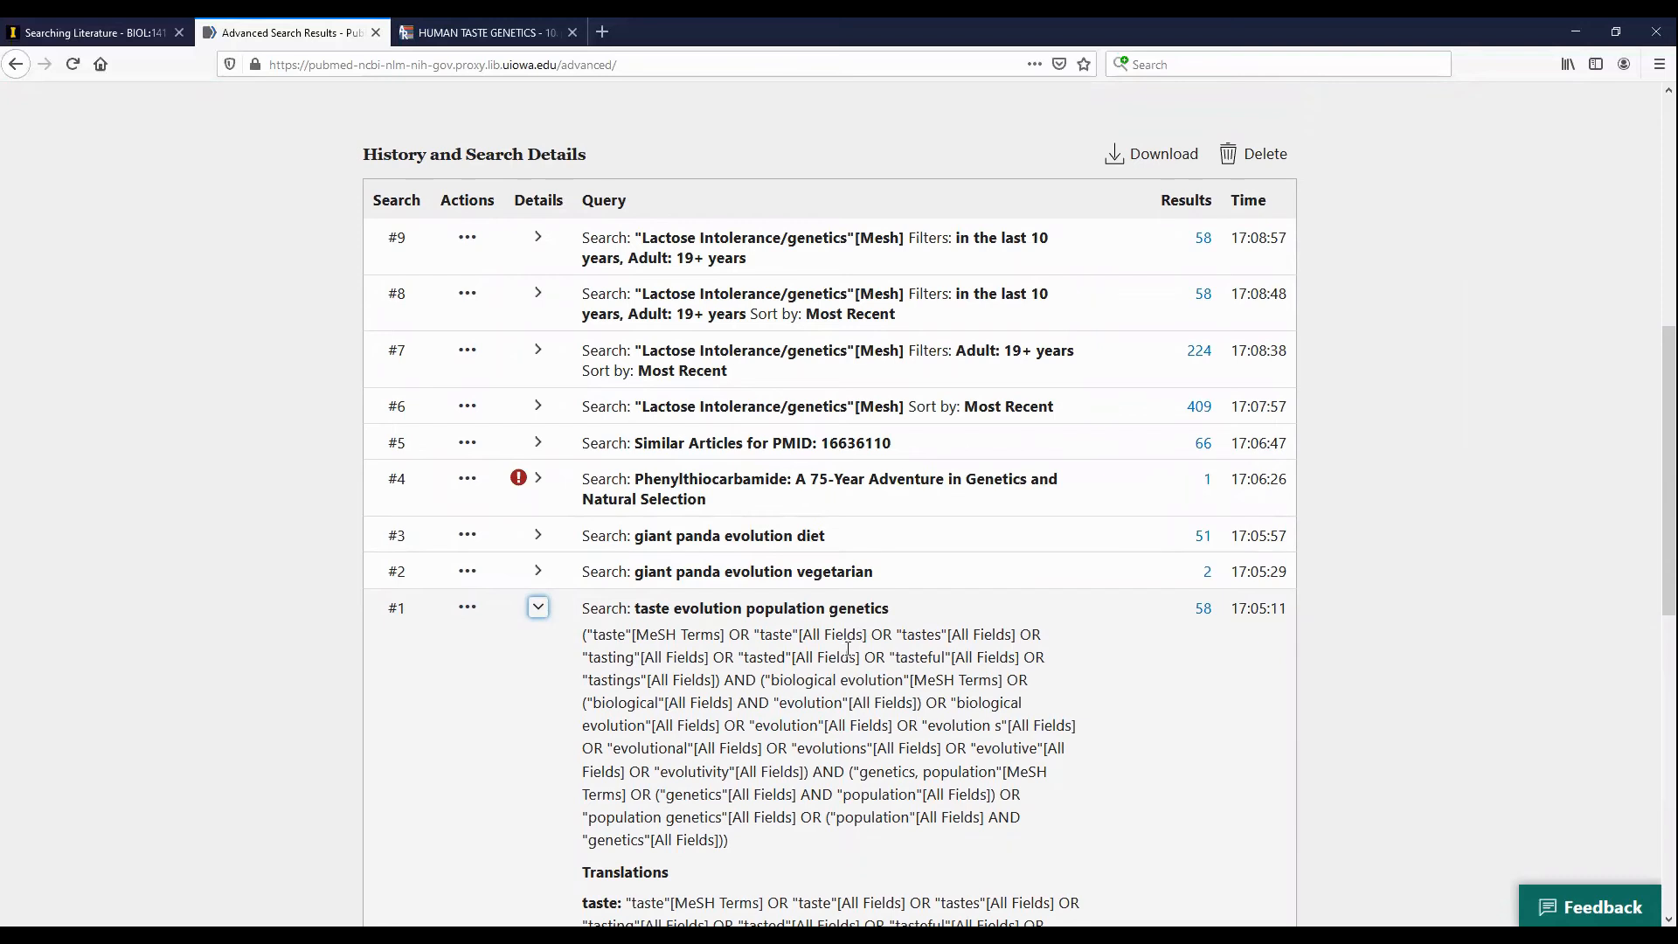
pyautogui.scroll(6, 847, 649)
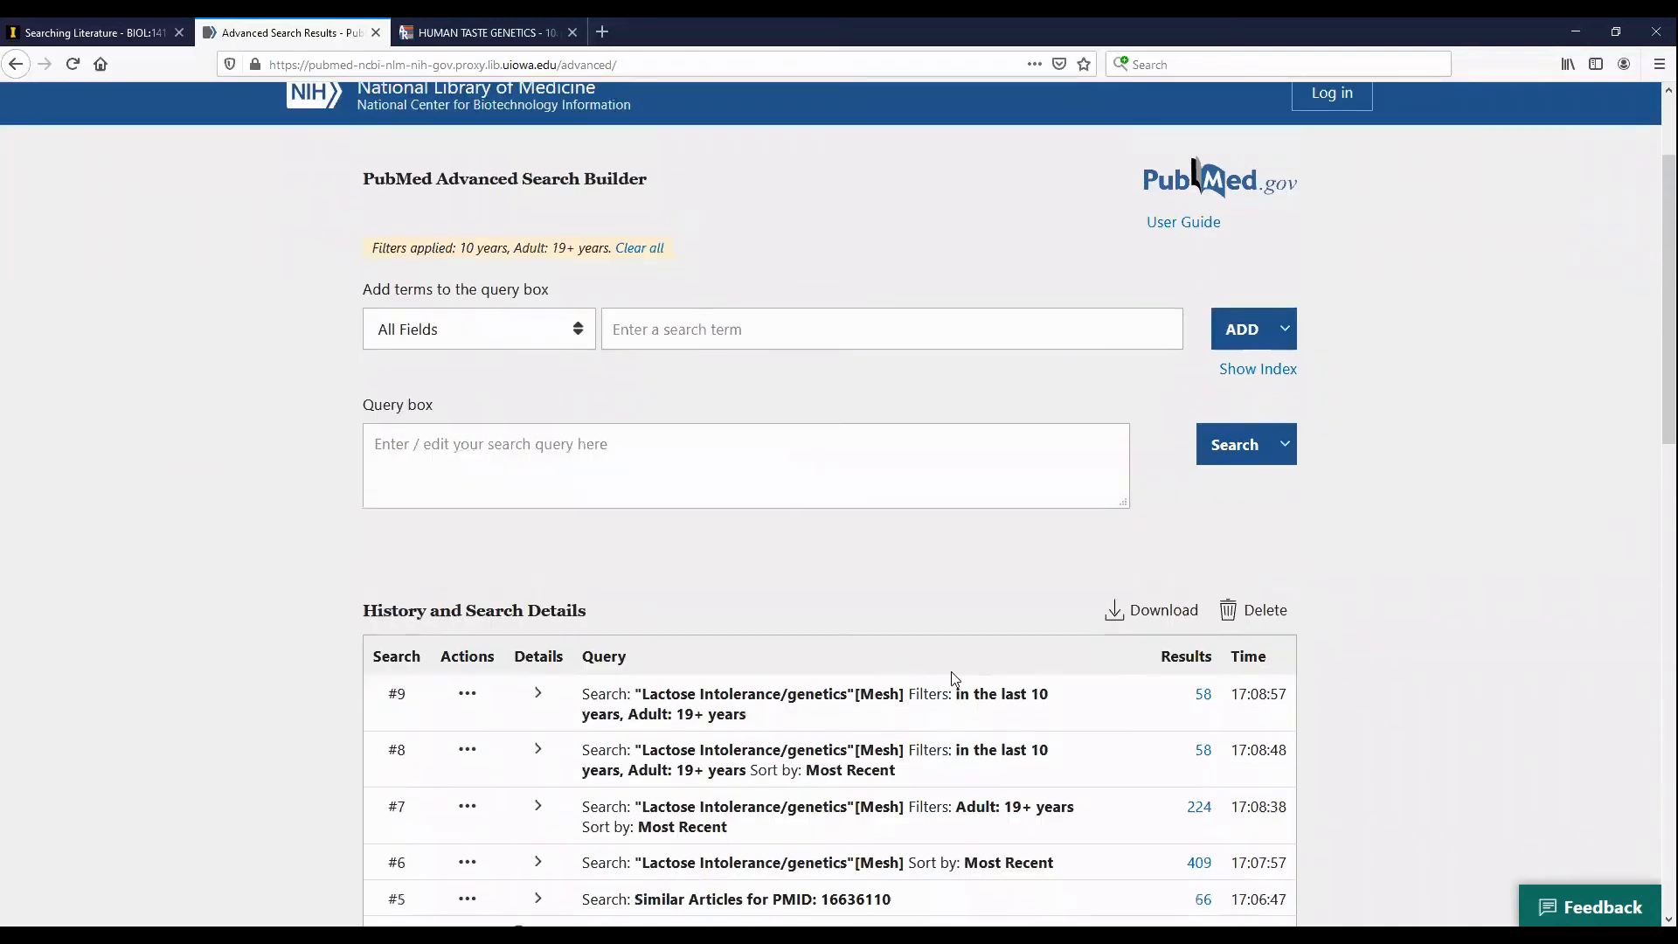
pyautogui.scroll(-6, 1003, 666)
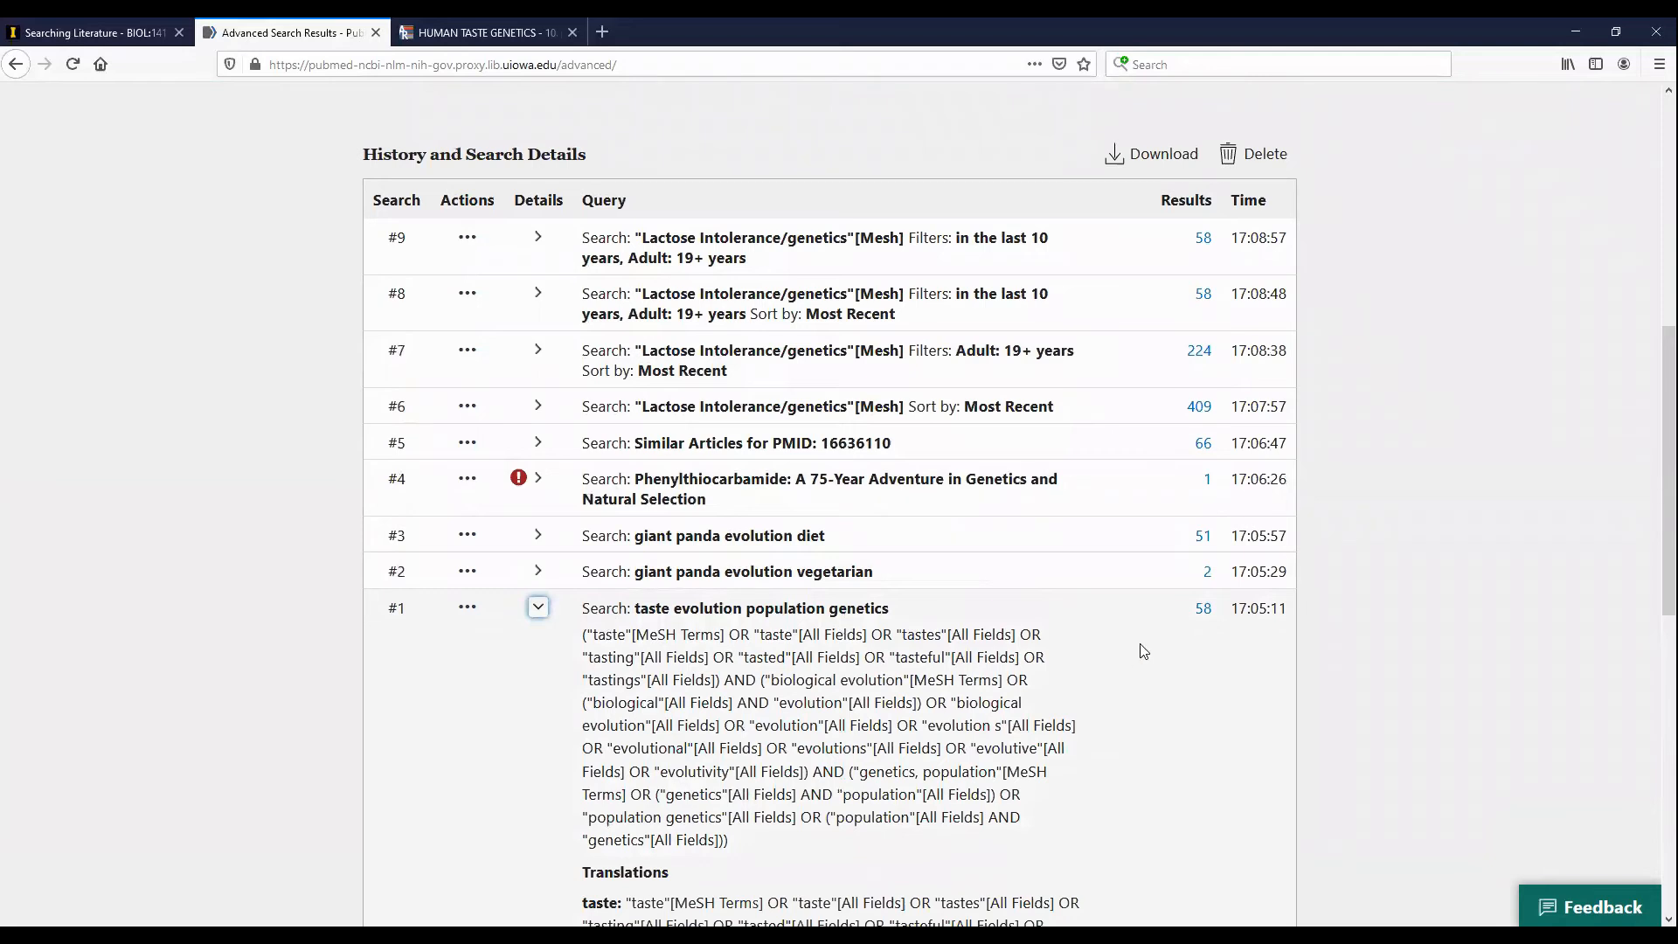
# Reopen the "taste evolution population genetics" results from the search history, and view the "Human taste genetics" record and its full-text PDF.
pyautogui.click(1206, 616)
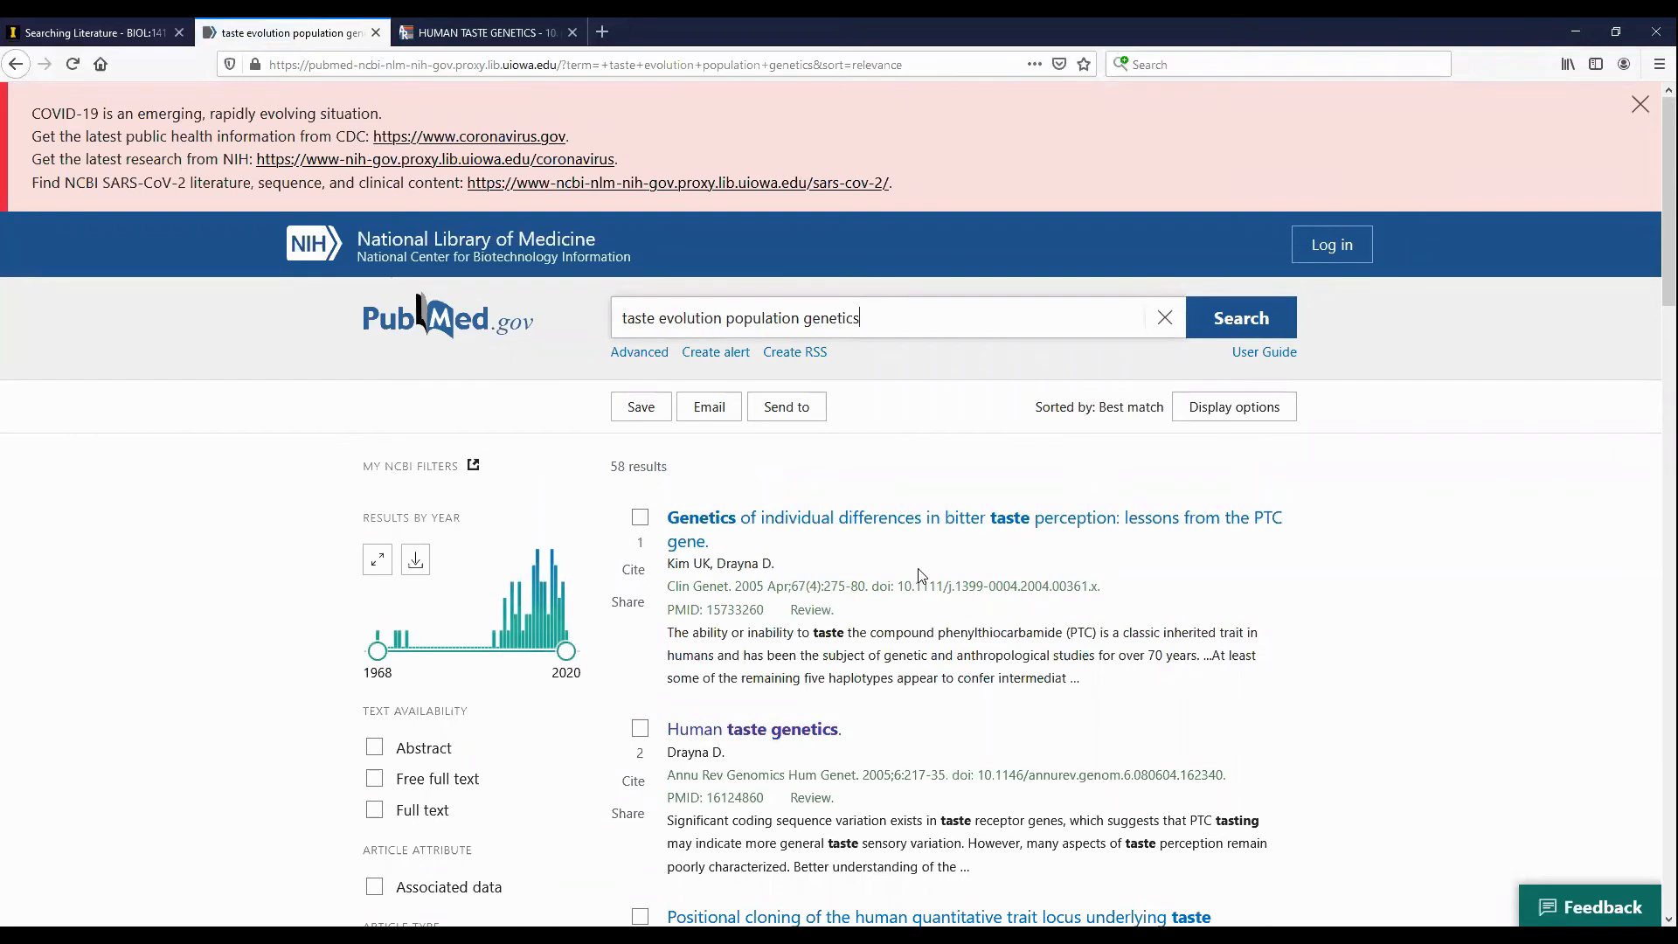
pyautogui.scroll(-3, 918, 575)
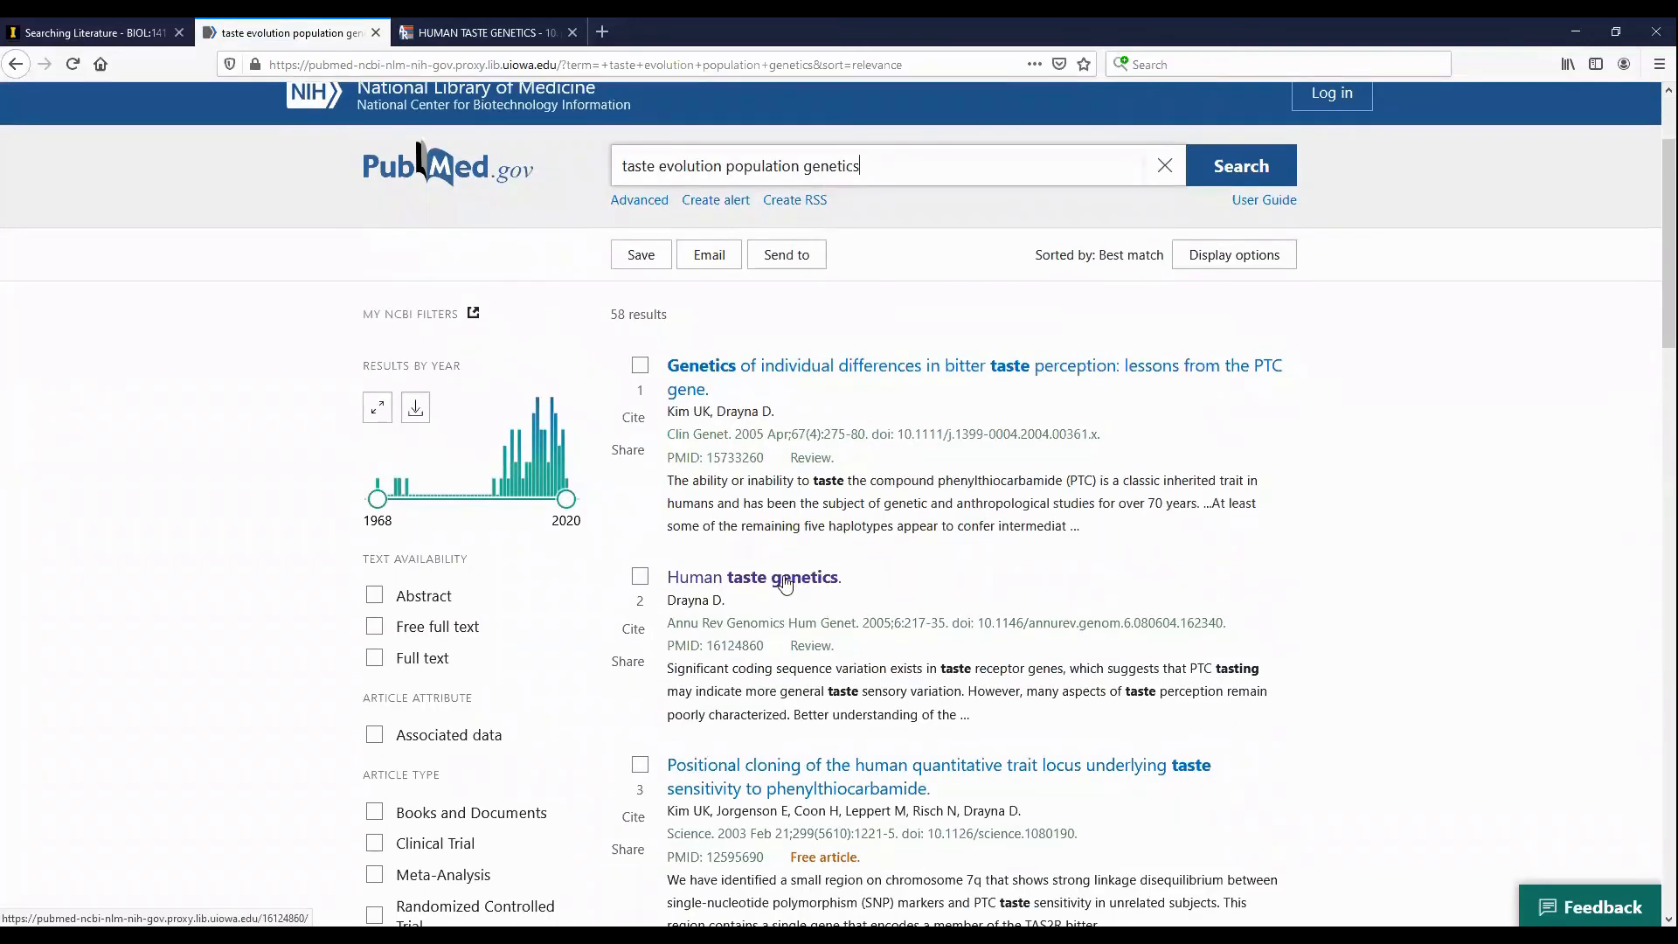
pyautogui.click(784, 581)
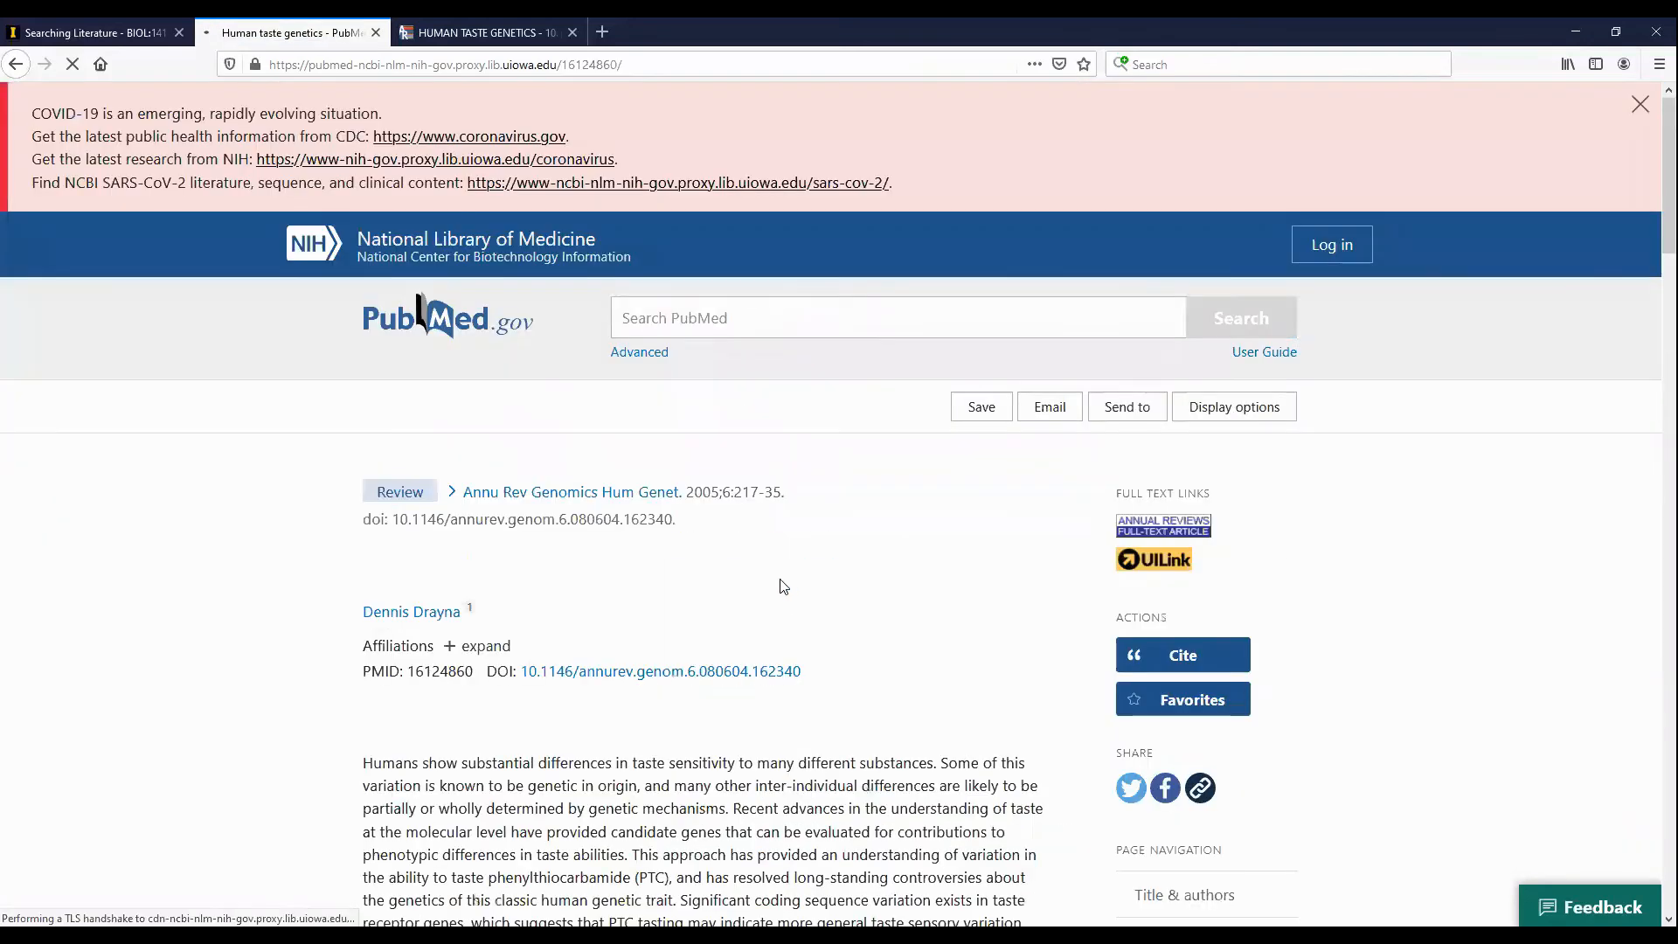
pyautogui.click(479, 34)
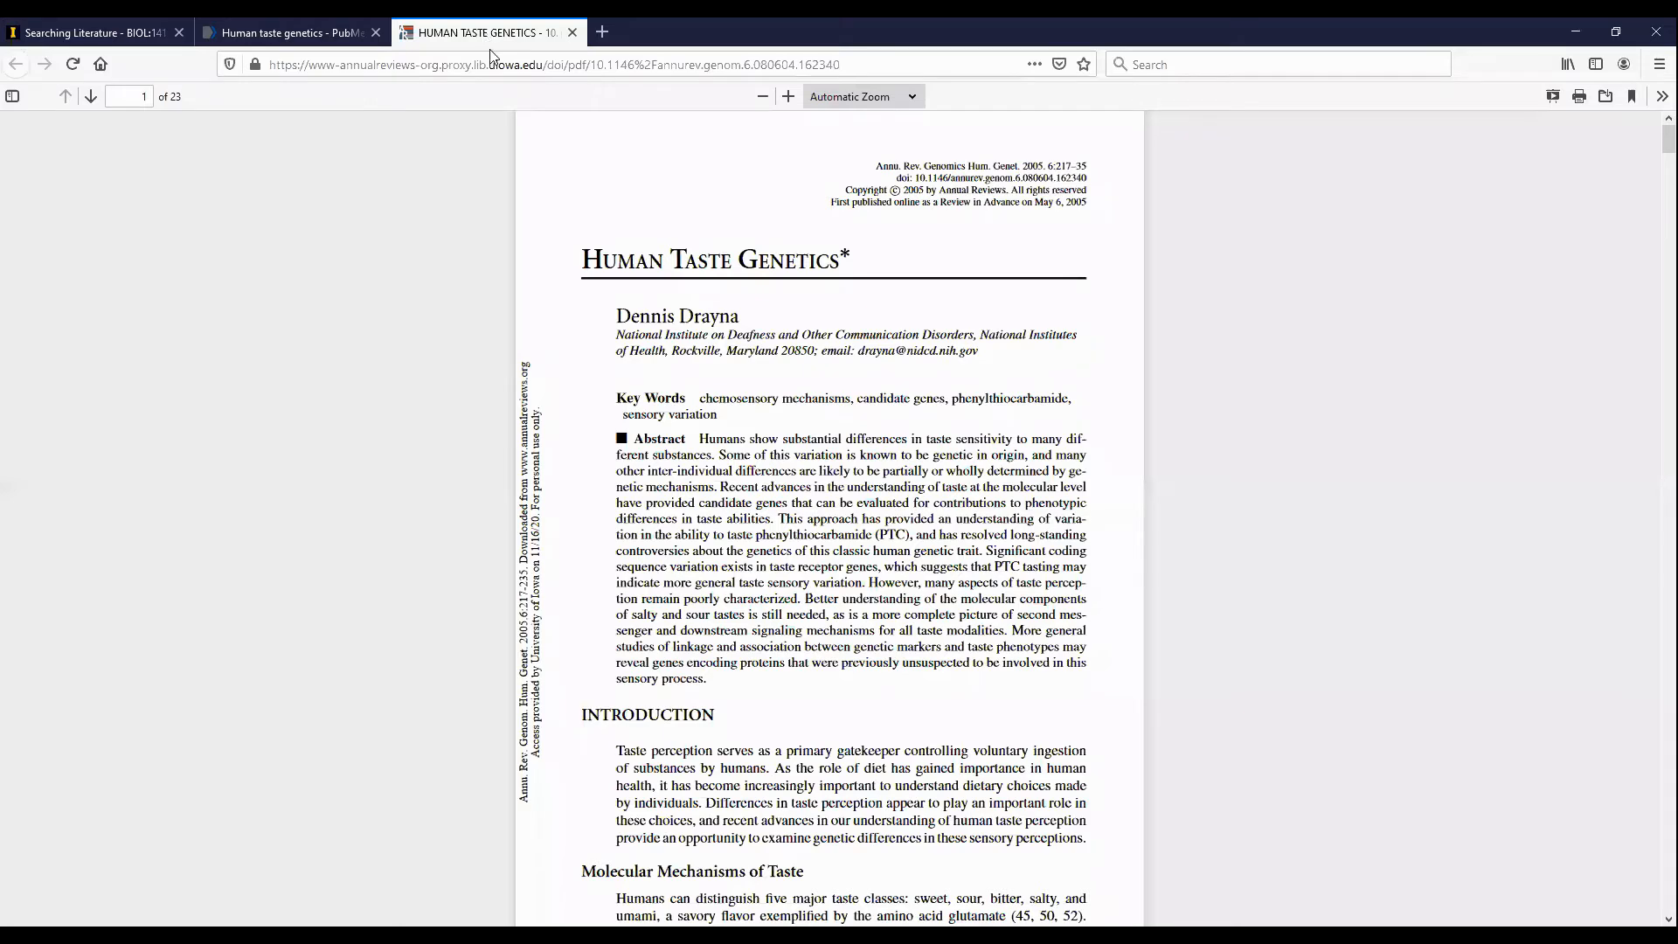
pyautogui.hotkey('ctrl', 'shift', 'Tab')
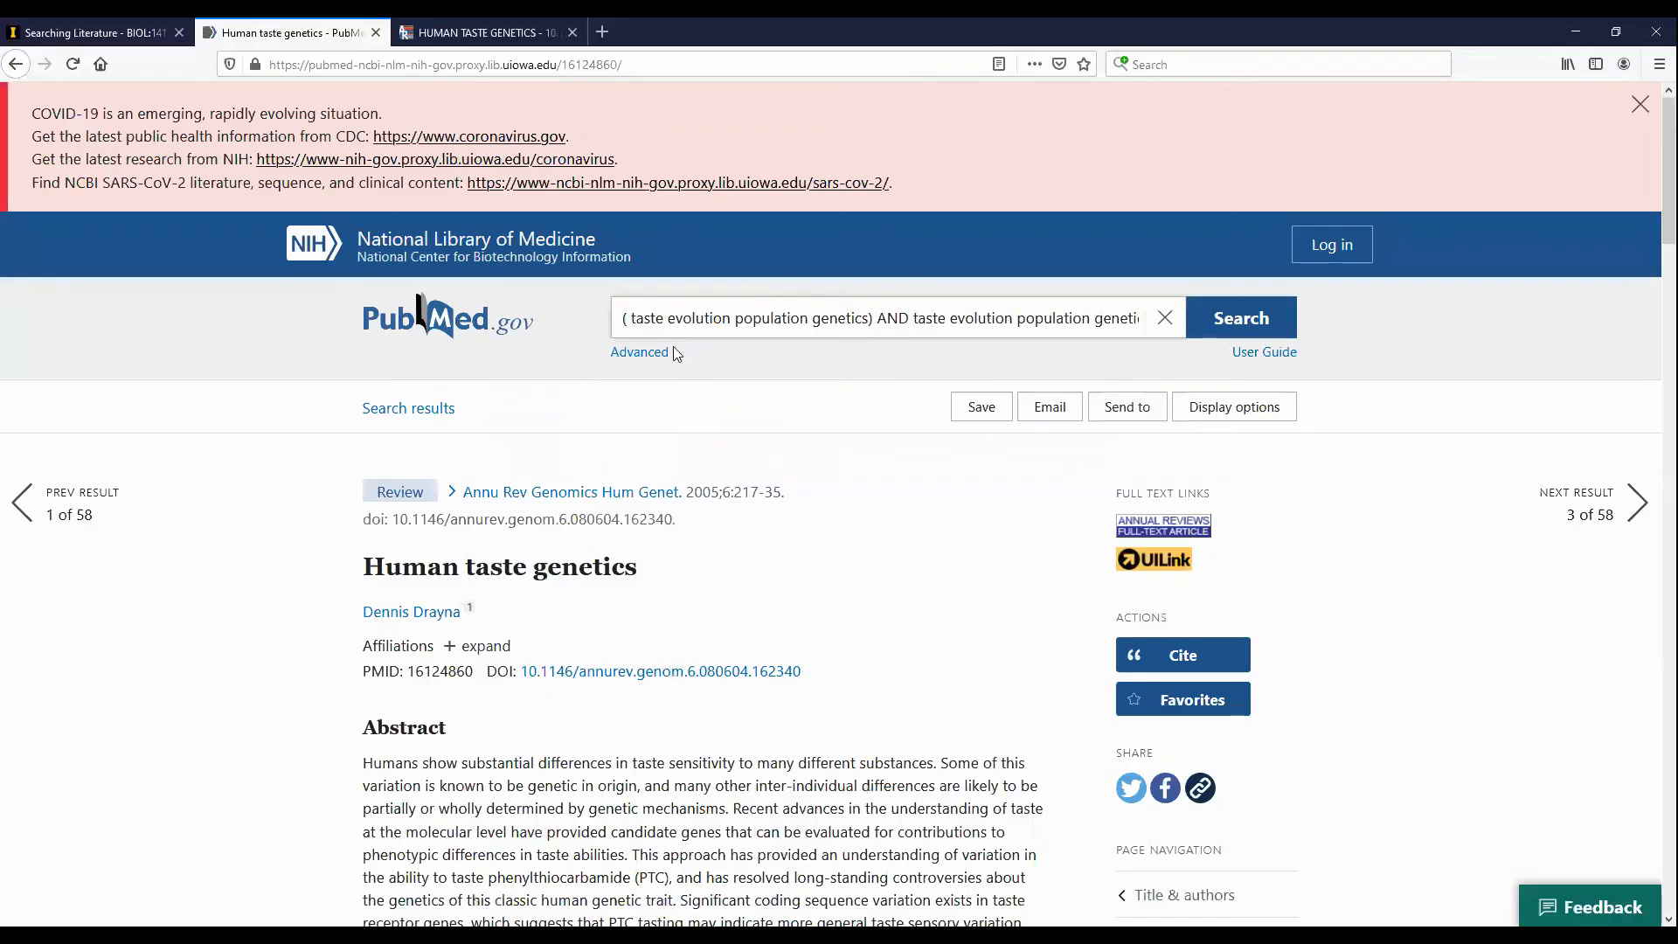
# Copy the DOI of the "Human taste genetics" article from its PubMed record.
pyautogui.scroll(-4, 732, 398)
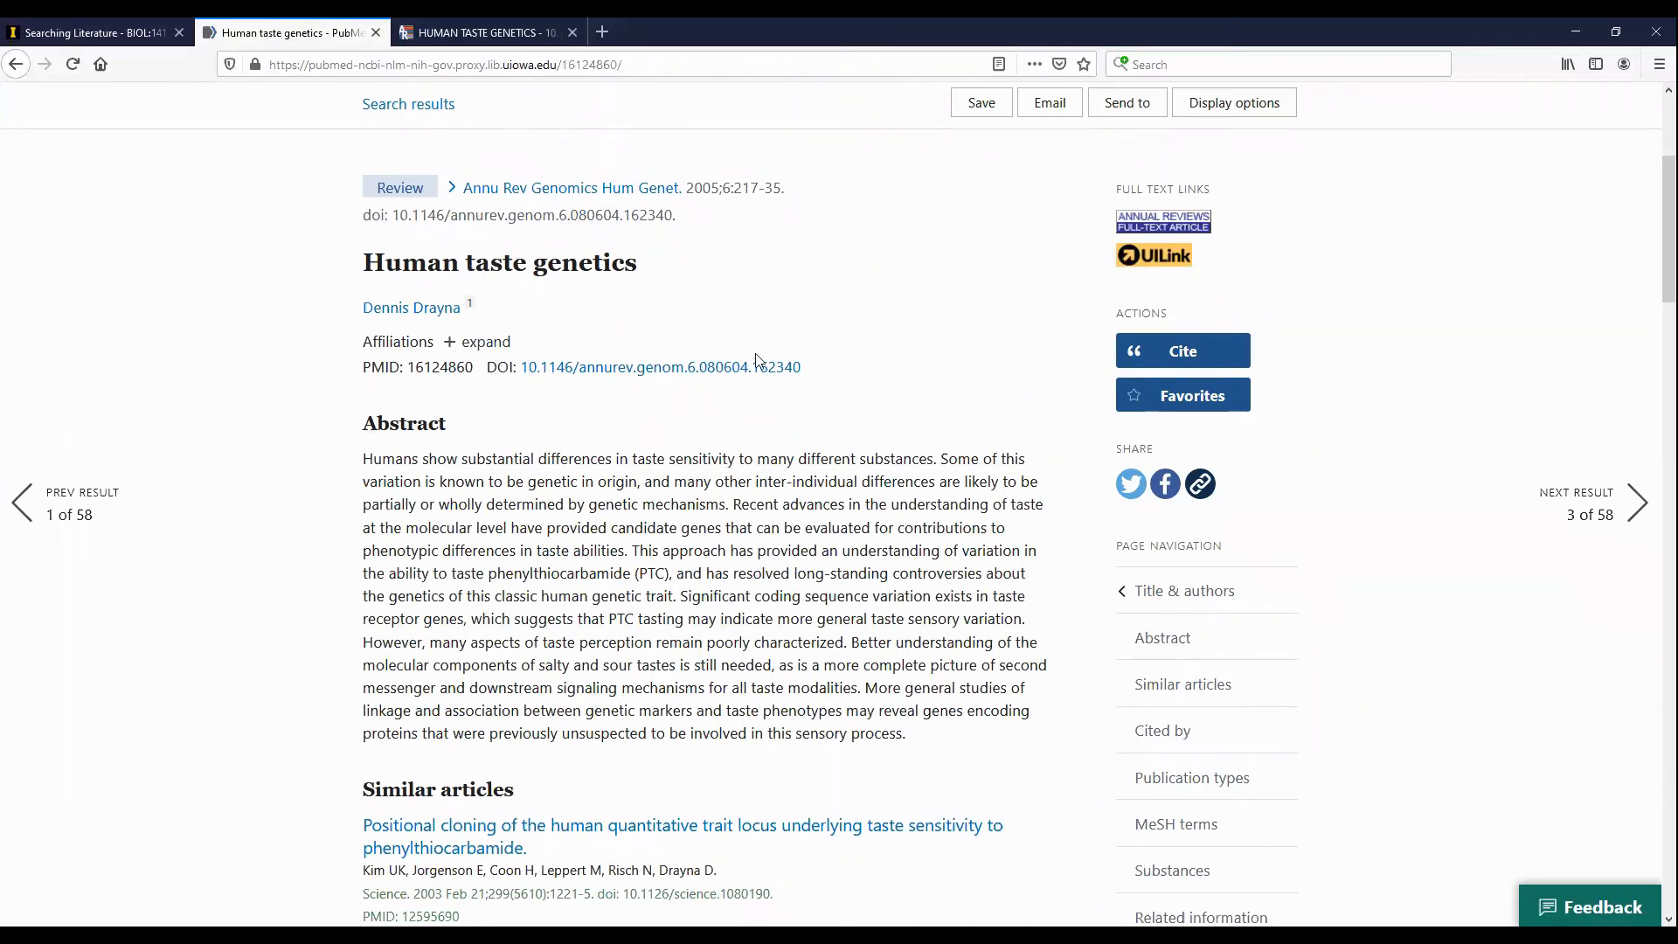
pyautogui.moveTo(803, 367); pyautogui.dragTo(520, 367)
pyautogui.hotkey('ctrl', 'c')
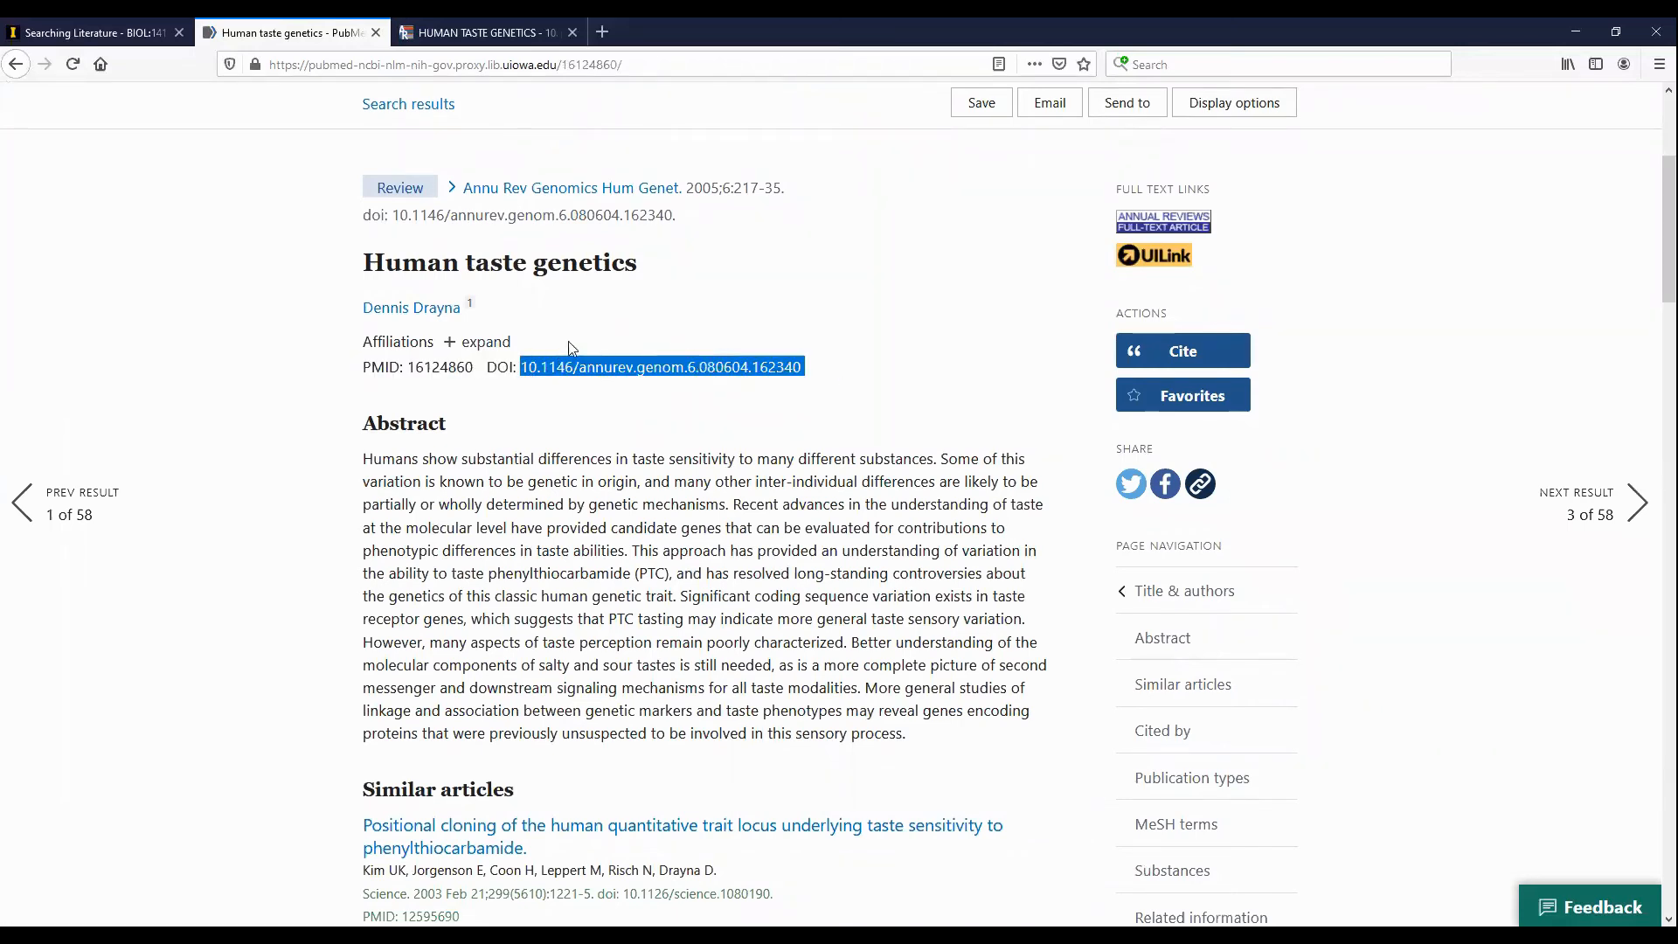
# Switch to the library guide's Citing Literature page, open the MyBib Citation Generator from it and dismiss the introduction.
pyautogui.click(84, 36)
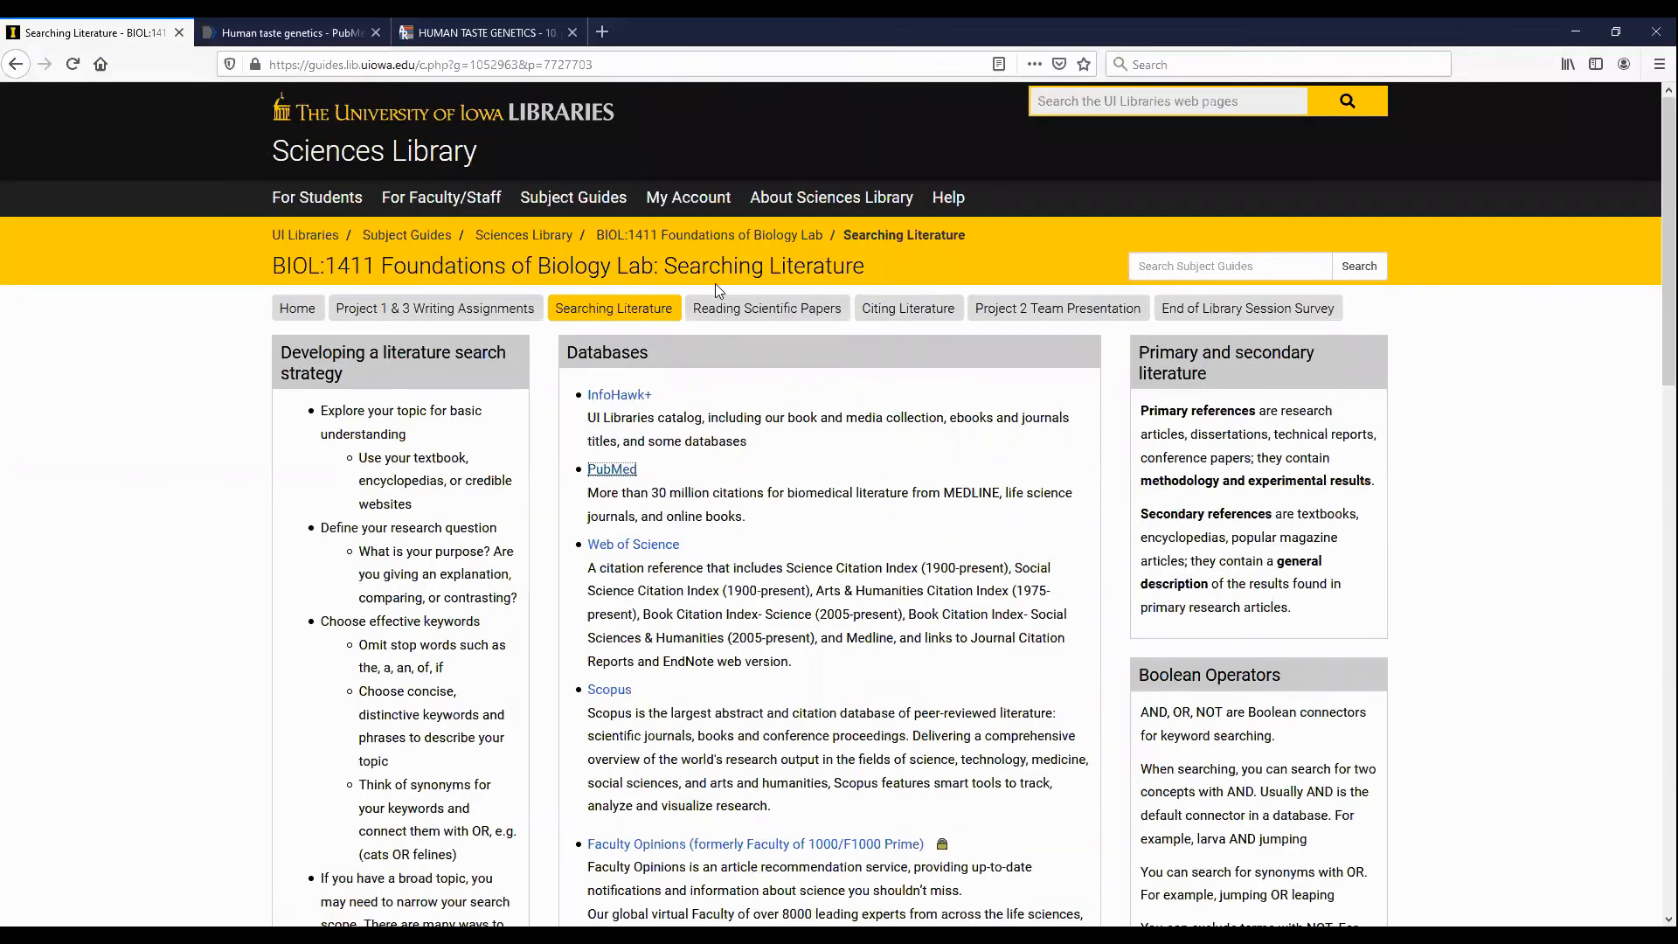
pyautogui.click(911, 313)
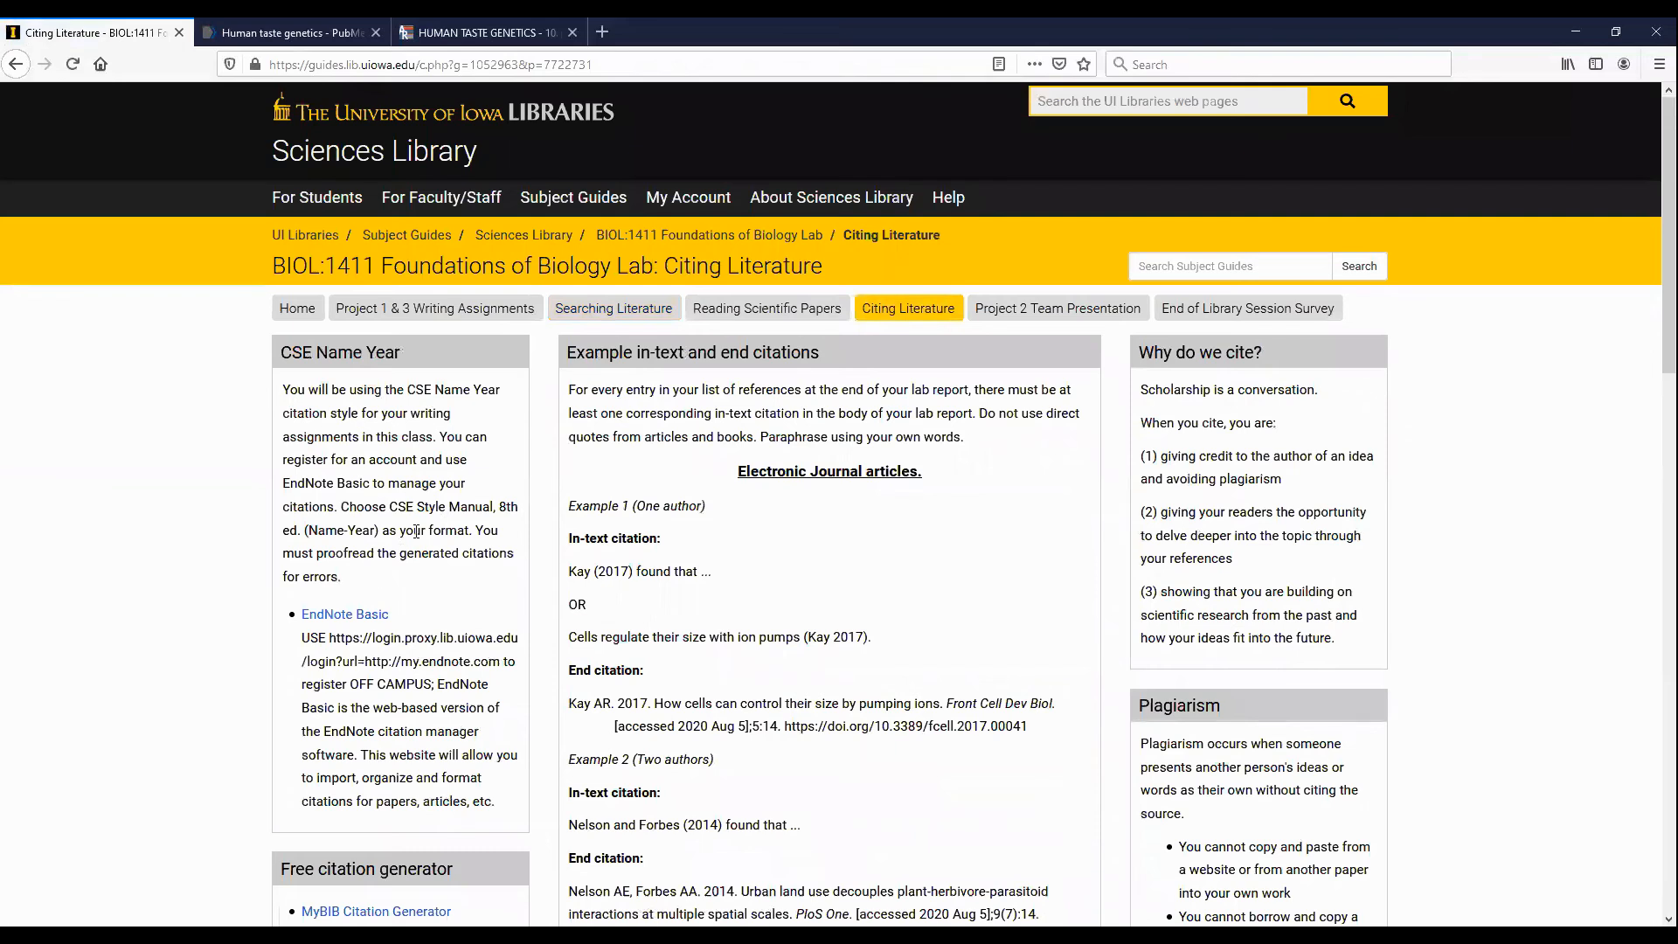
pyautogui.scroll(-4, 416, 531)
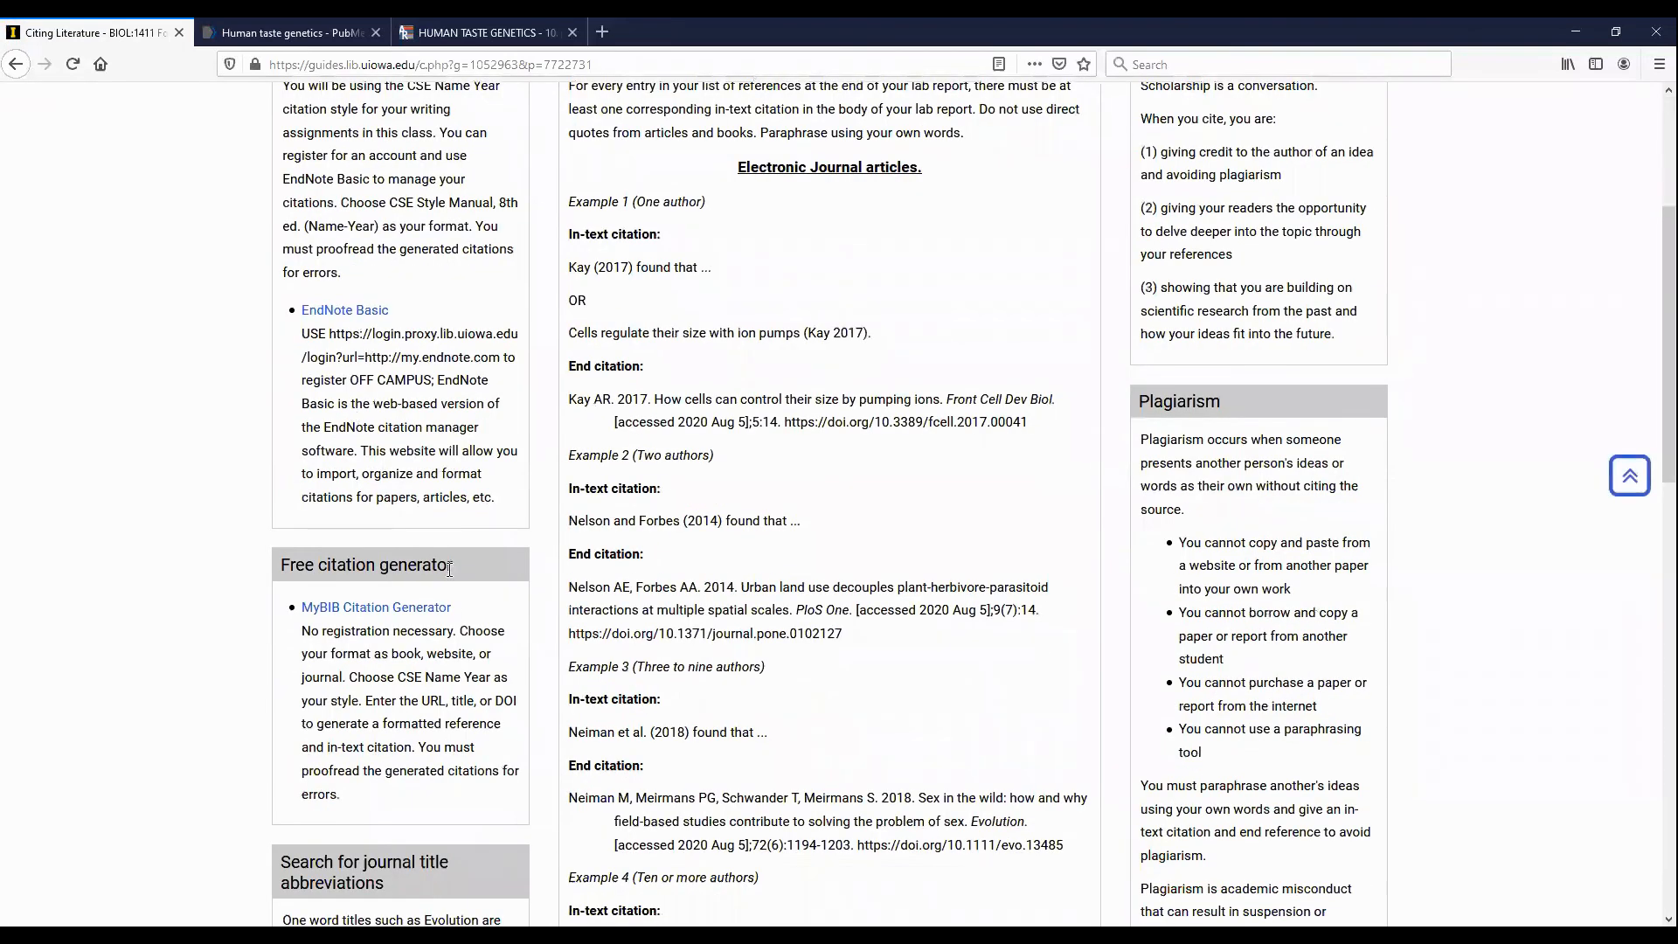
pyautogui.click(376, 606)
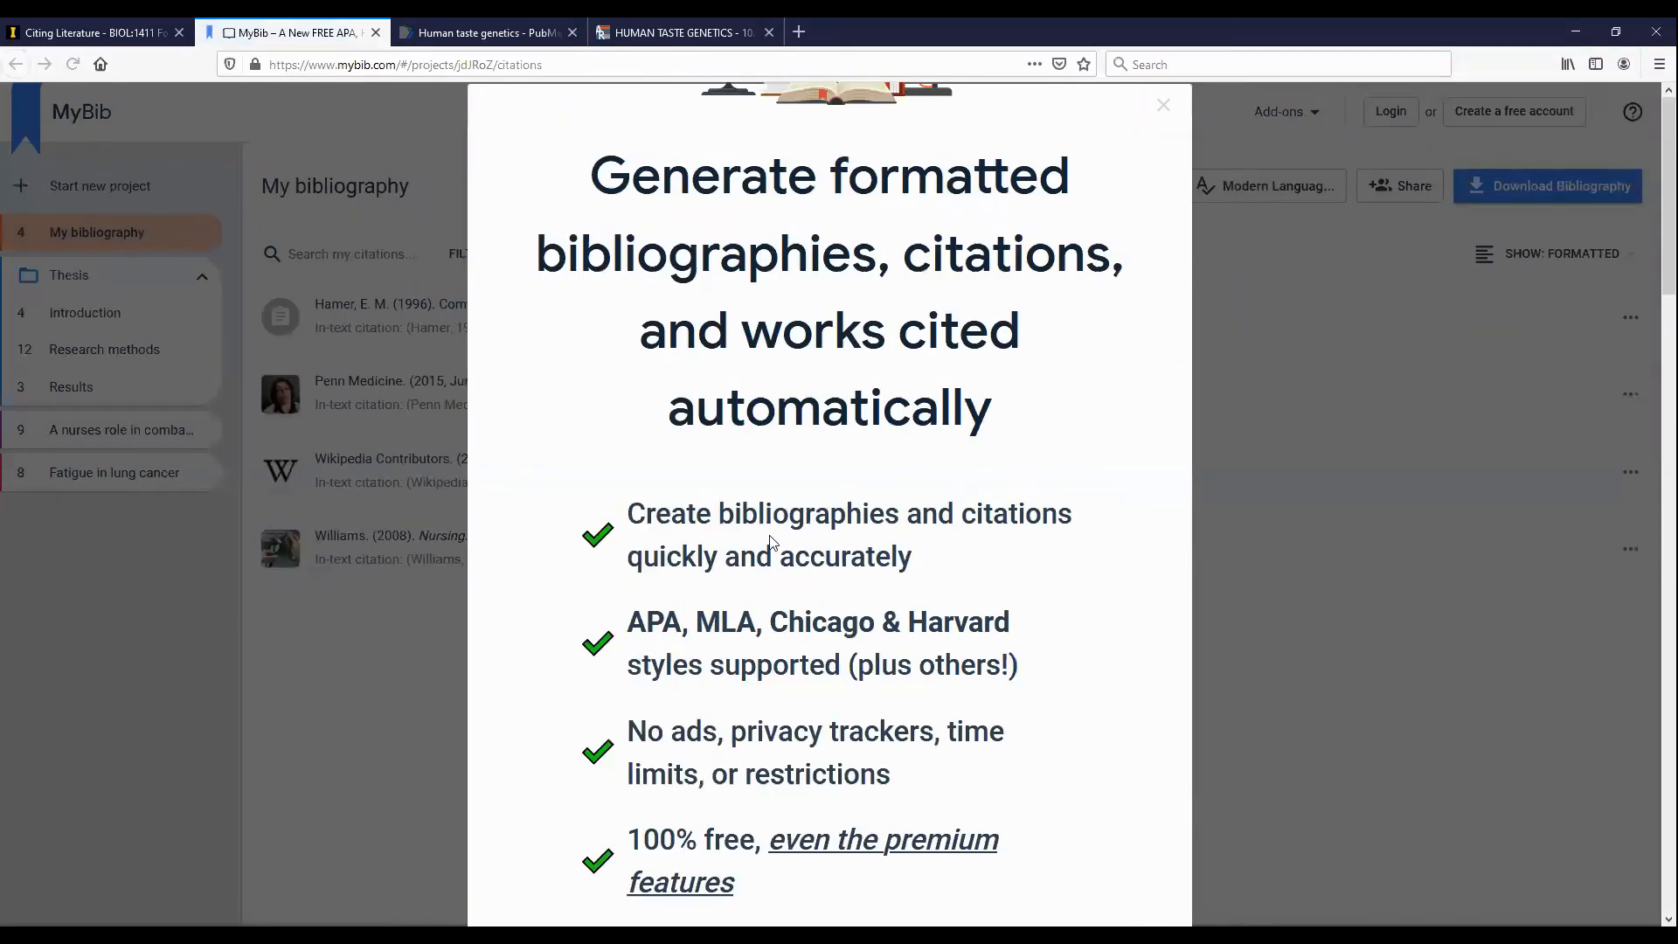
pyautogui.click(1163, 109)
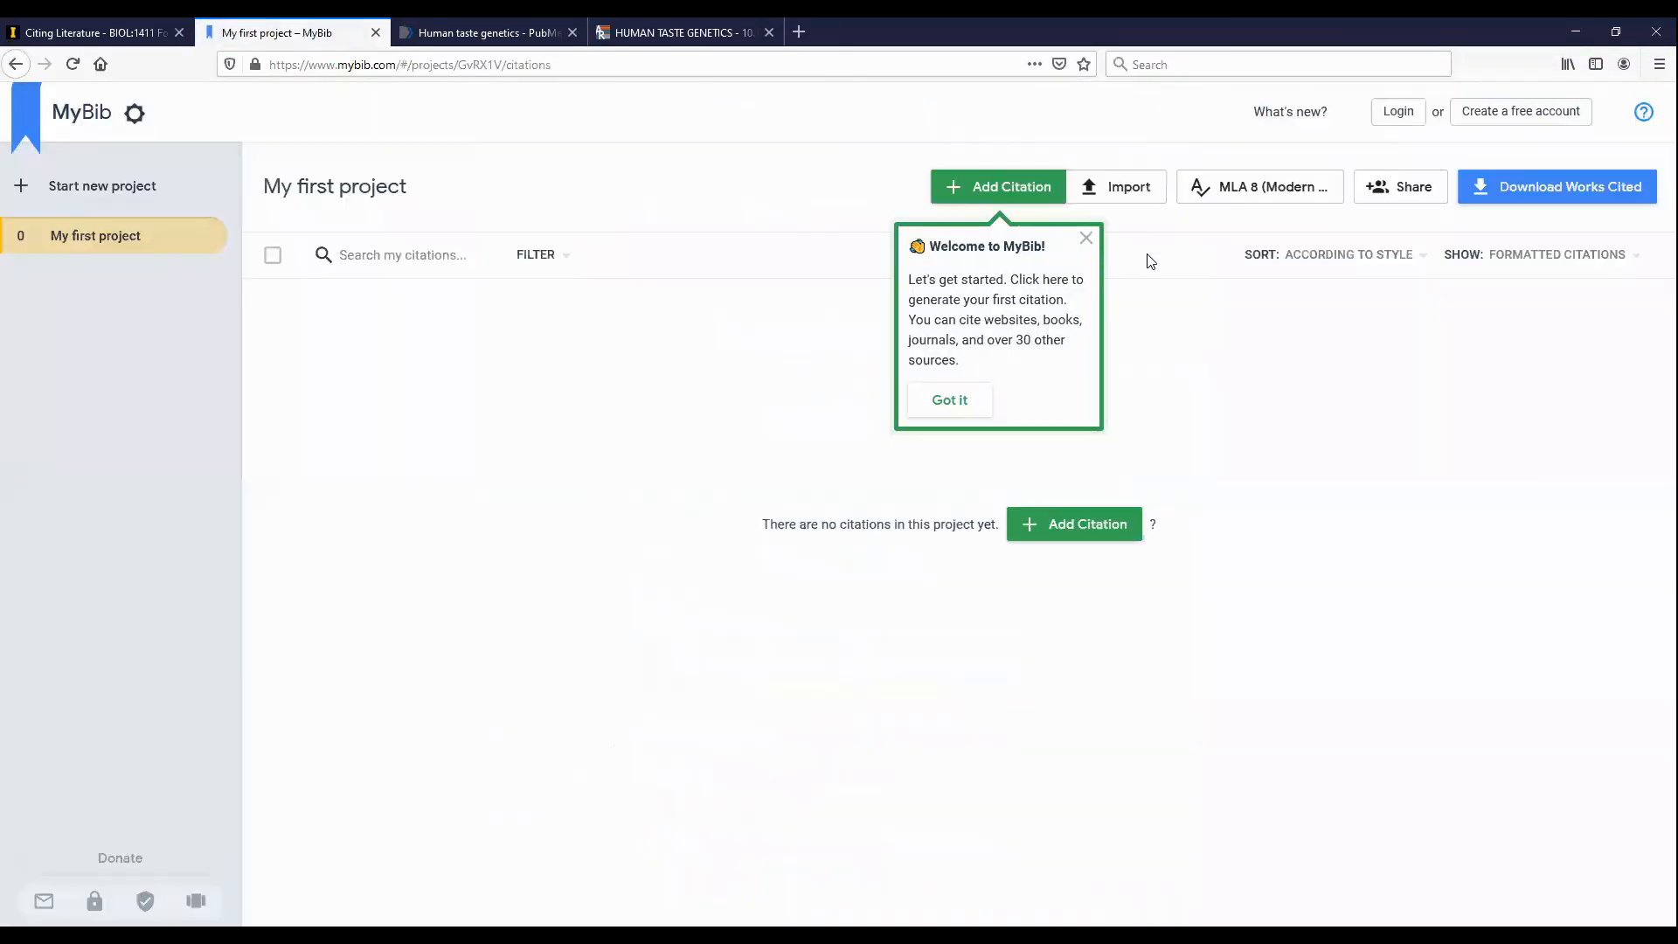
# Start a new journal citation in MyBib and search for the copied DOI 10.1146/annurev.genom.6.080604.162340.
pyautogui.click(1071, 215)
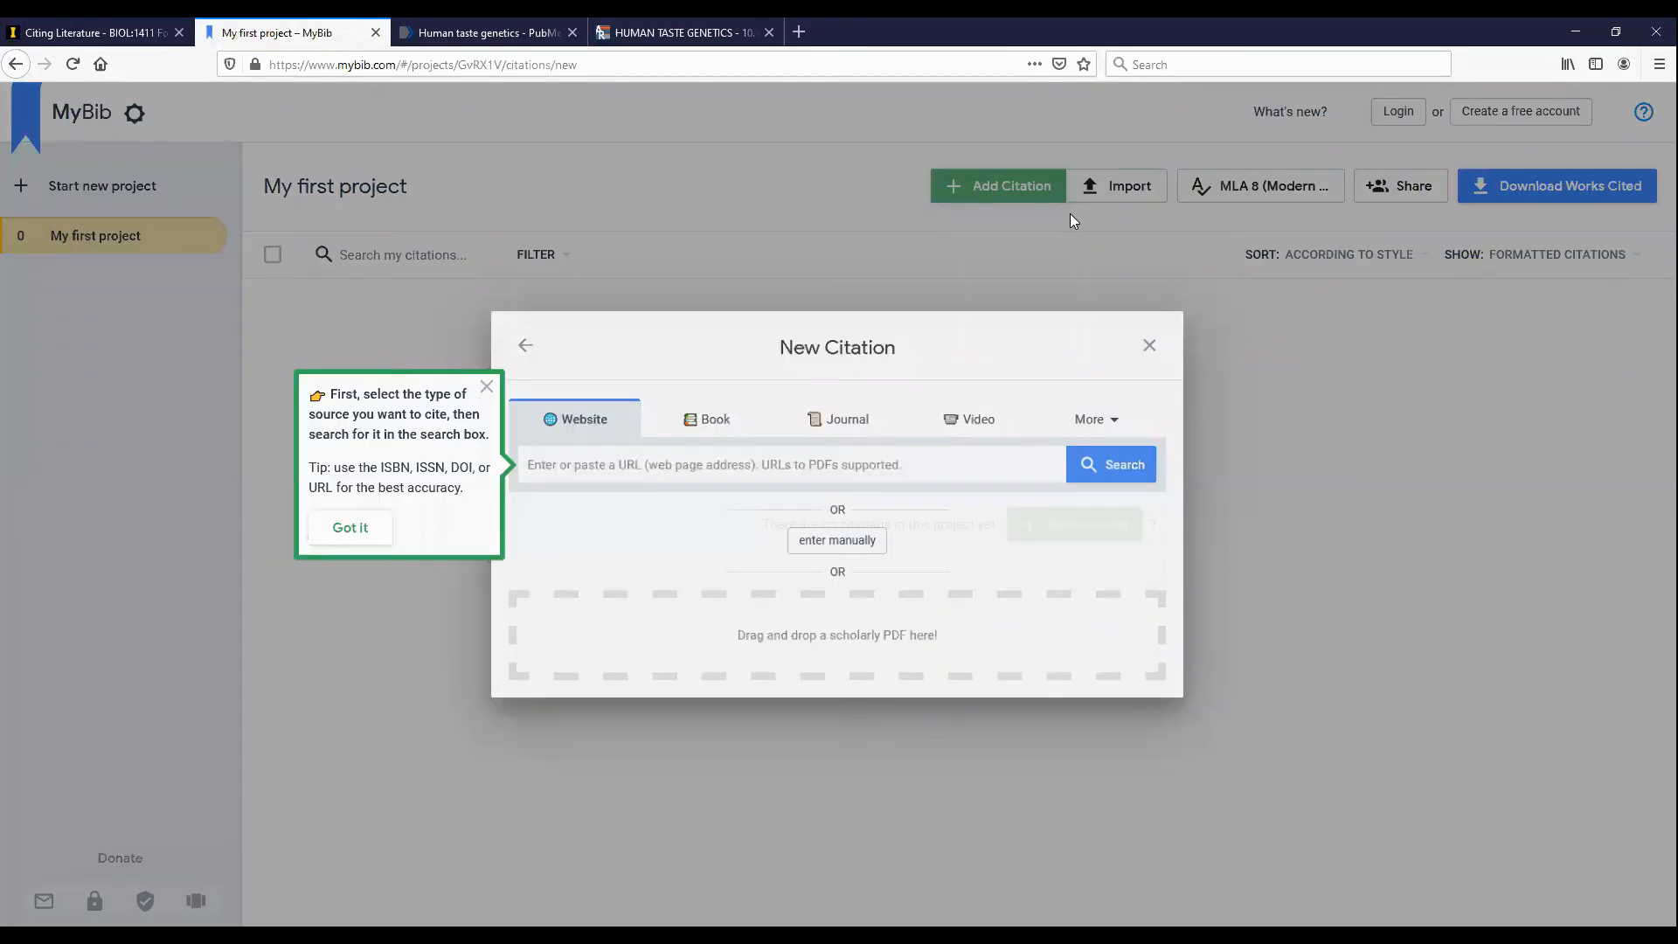
pyautogui.click(852, 420)
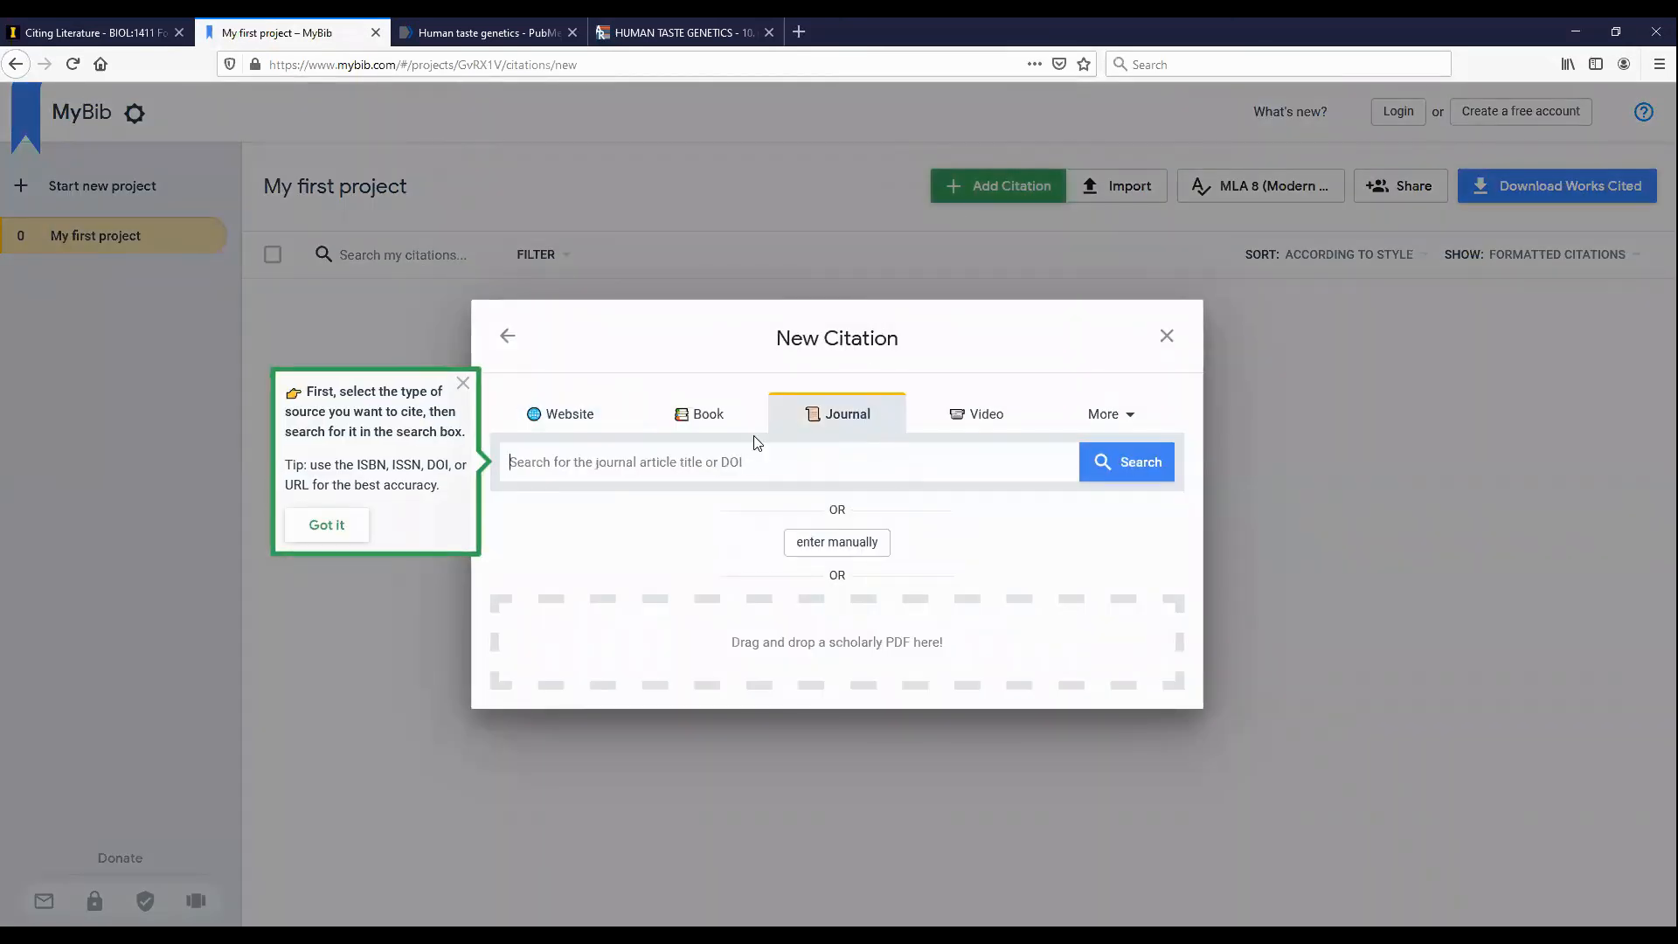
pyautogui.hotkey('ctrl', 'v')
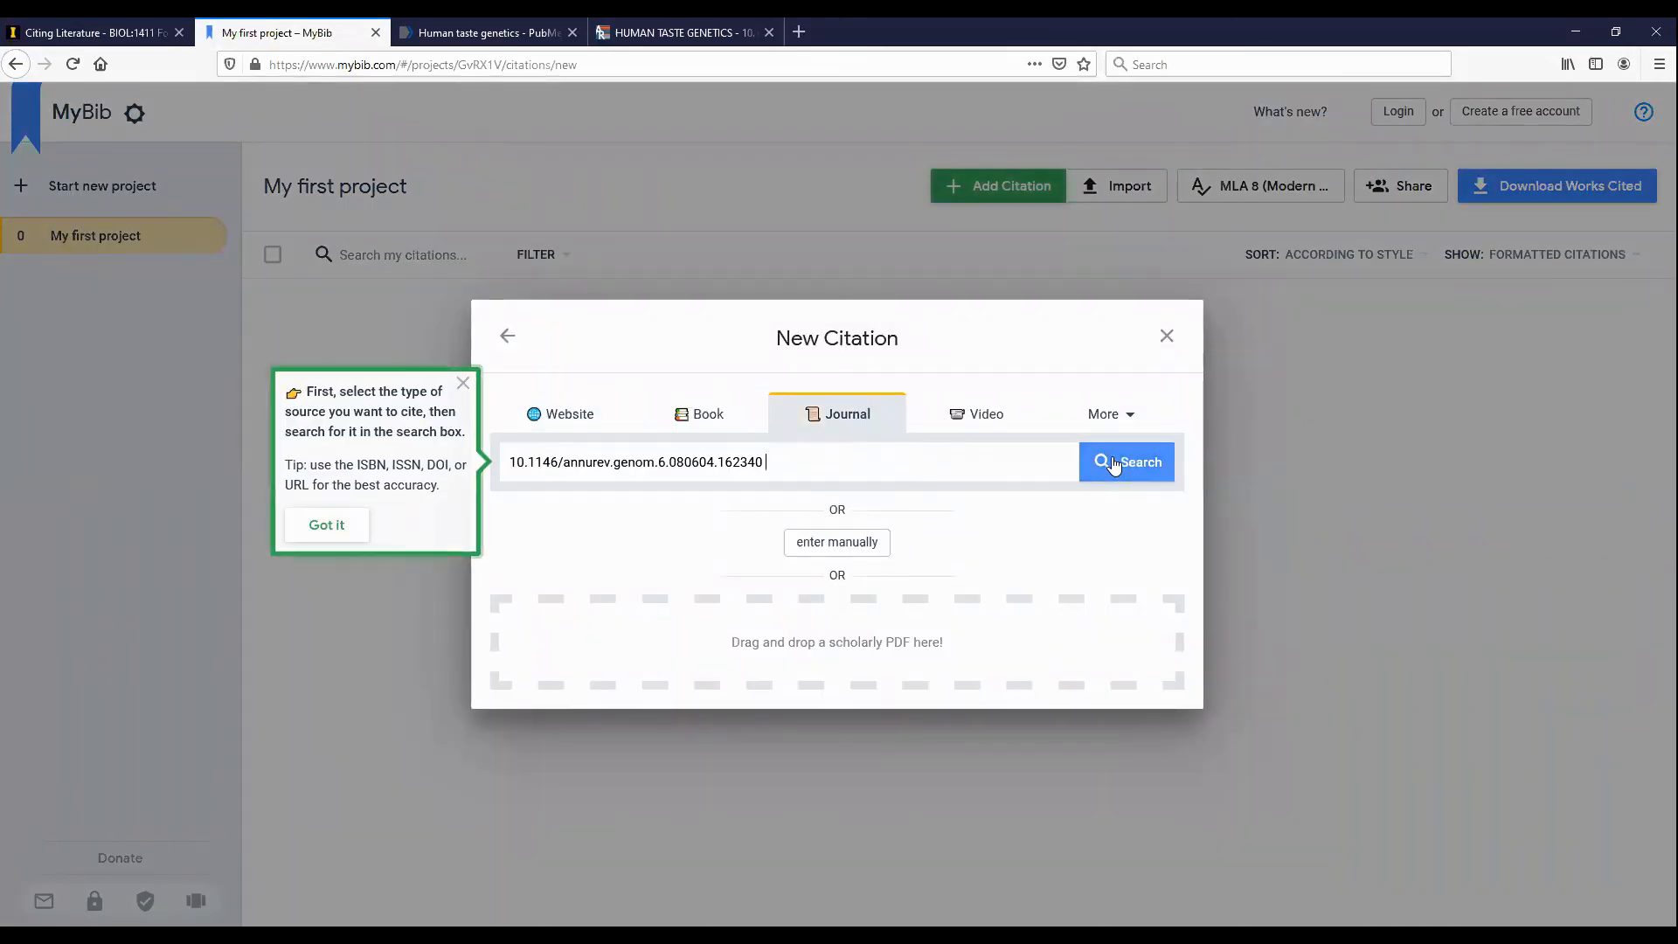
pyautogui.click(1114, 464)
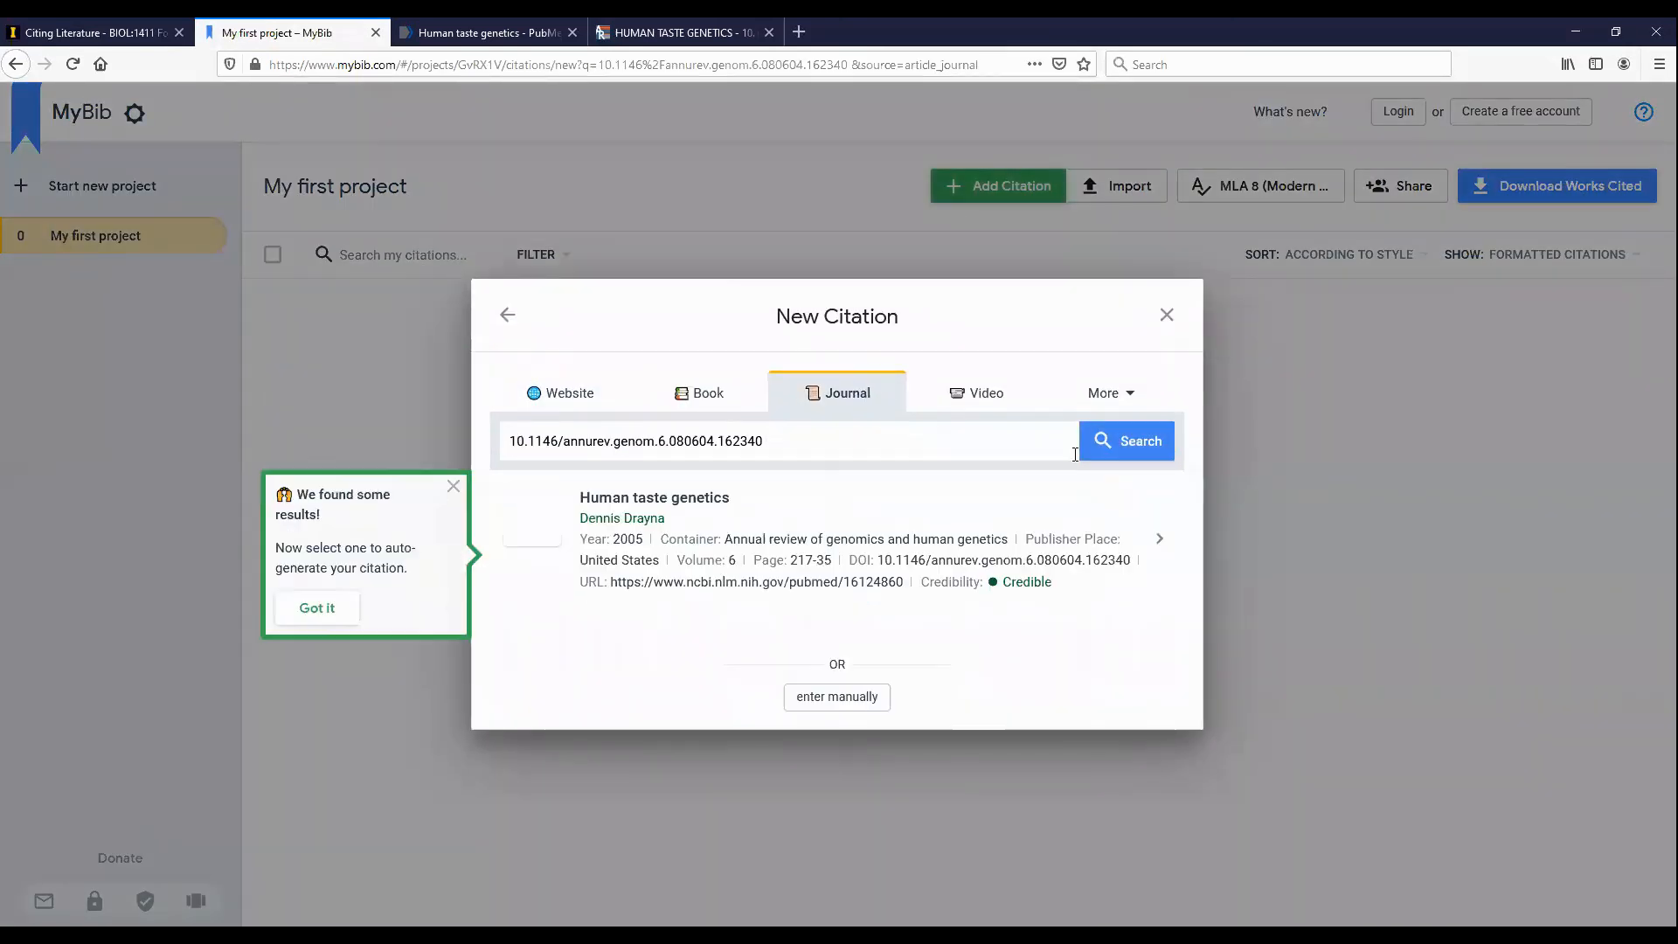
# Select the "Human taste genetics" article, answer that it has no issue number, and save the citation to the project.
pyautogui.click(793, 528)
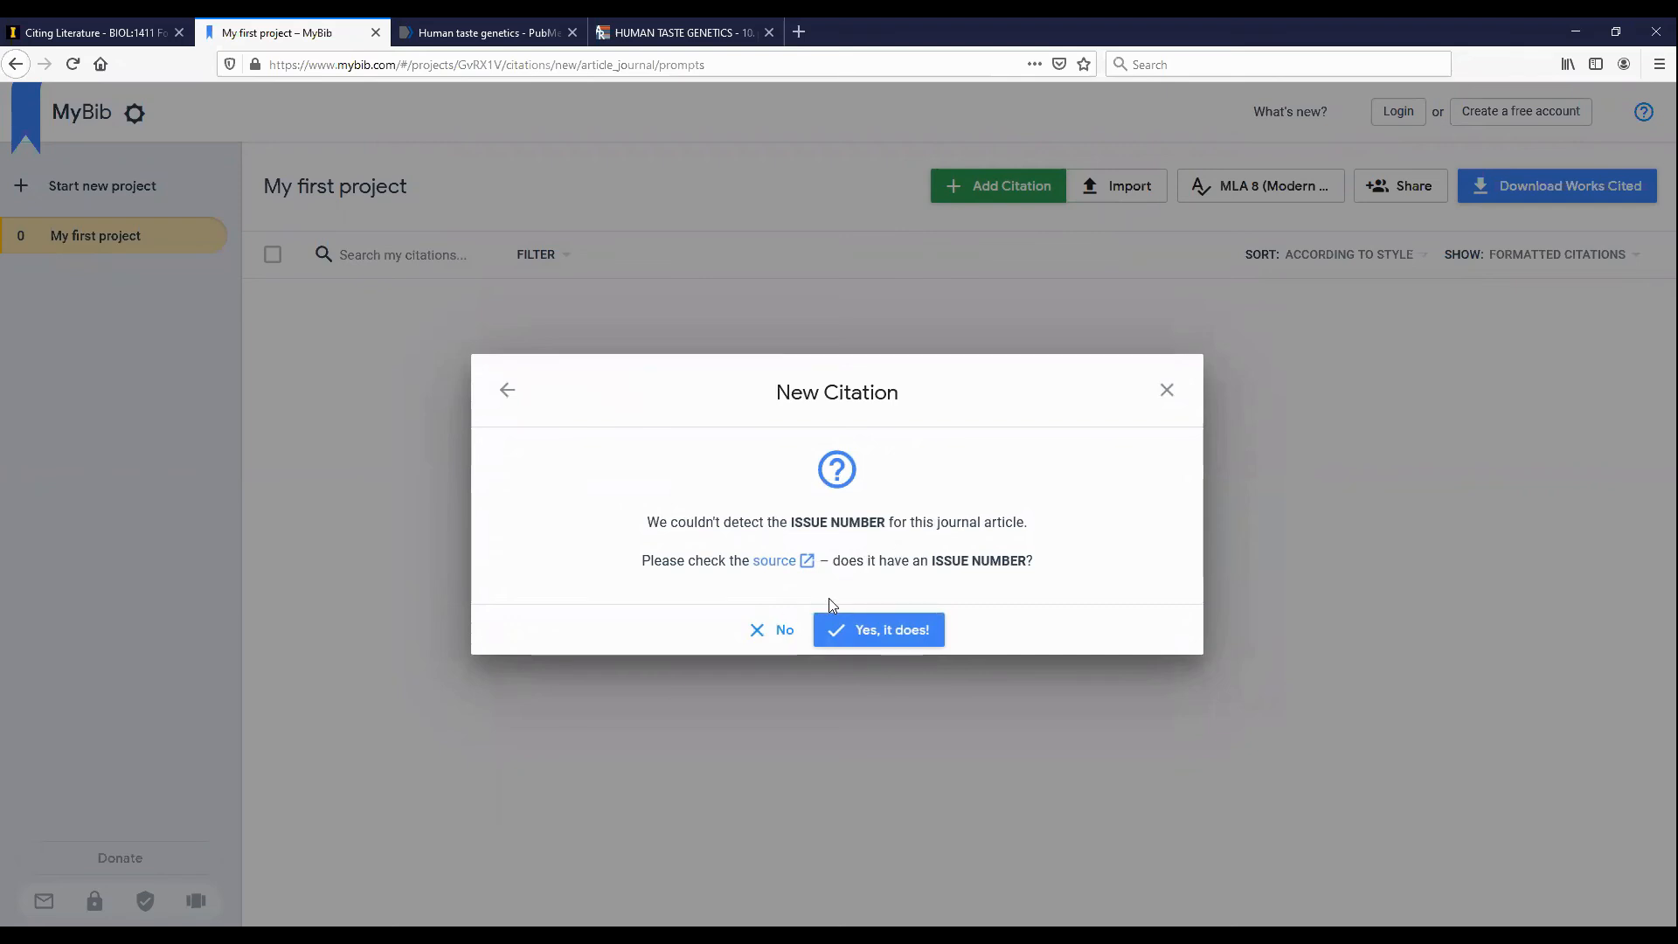
pyautogui.click(768, 629)
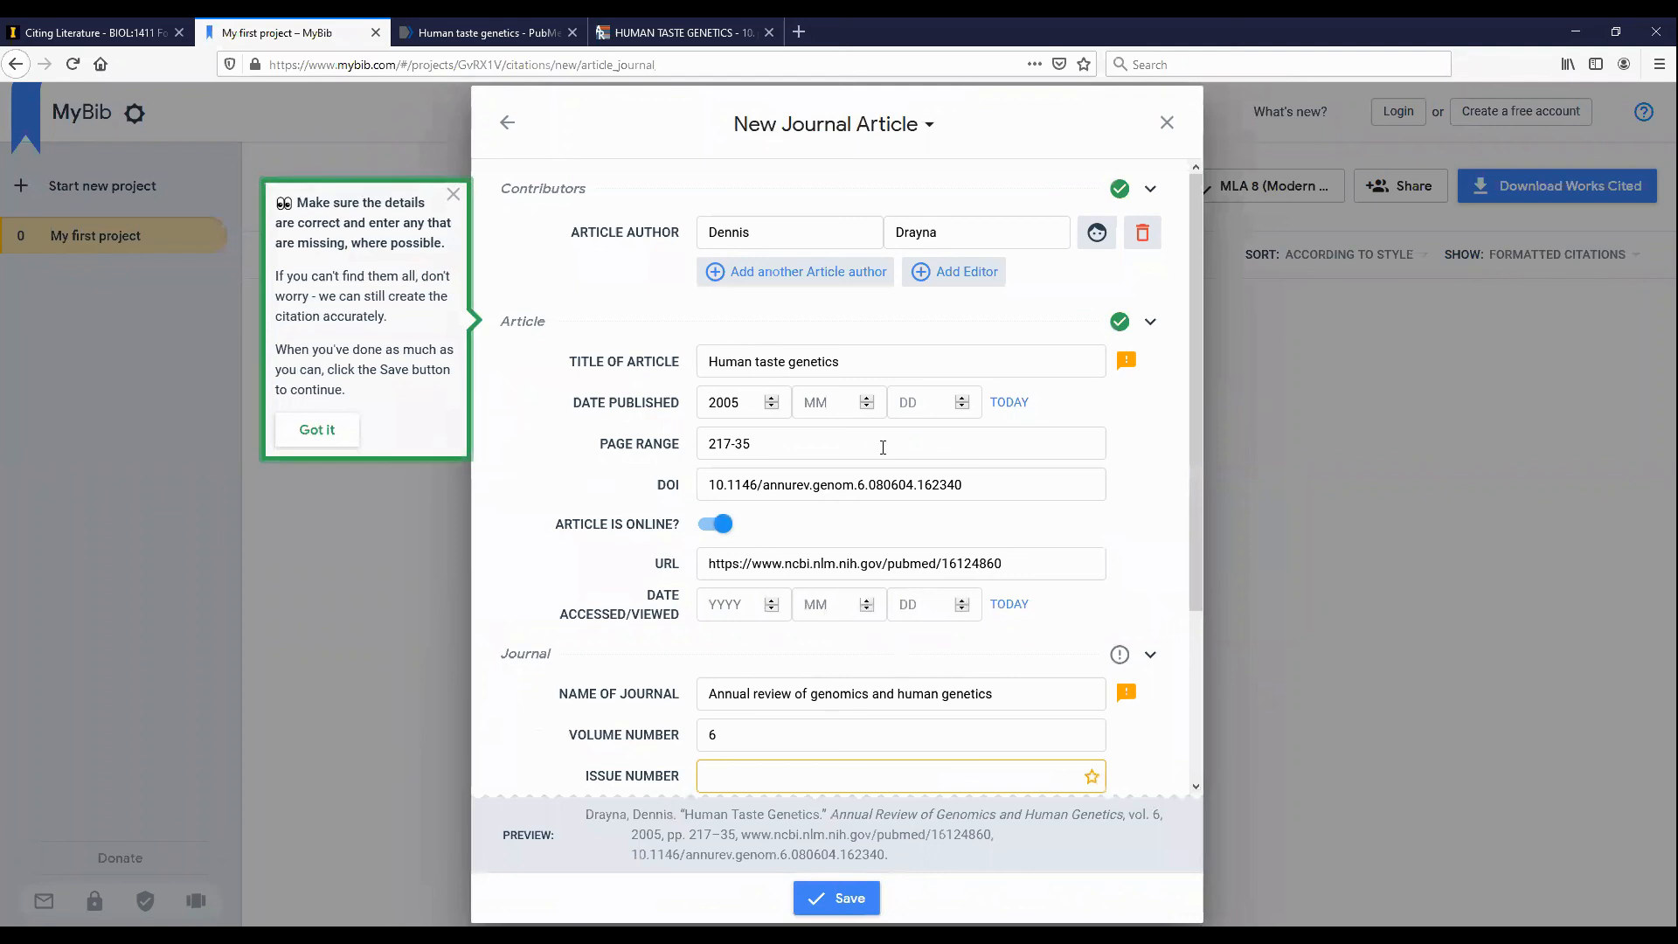
pyautogui.click(842, 900)
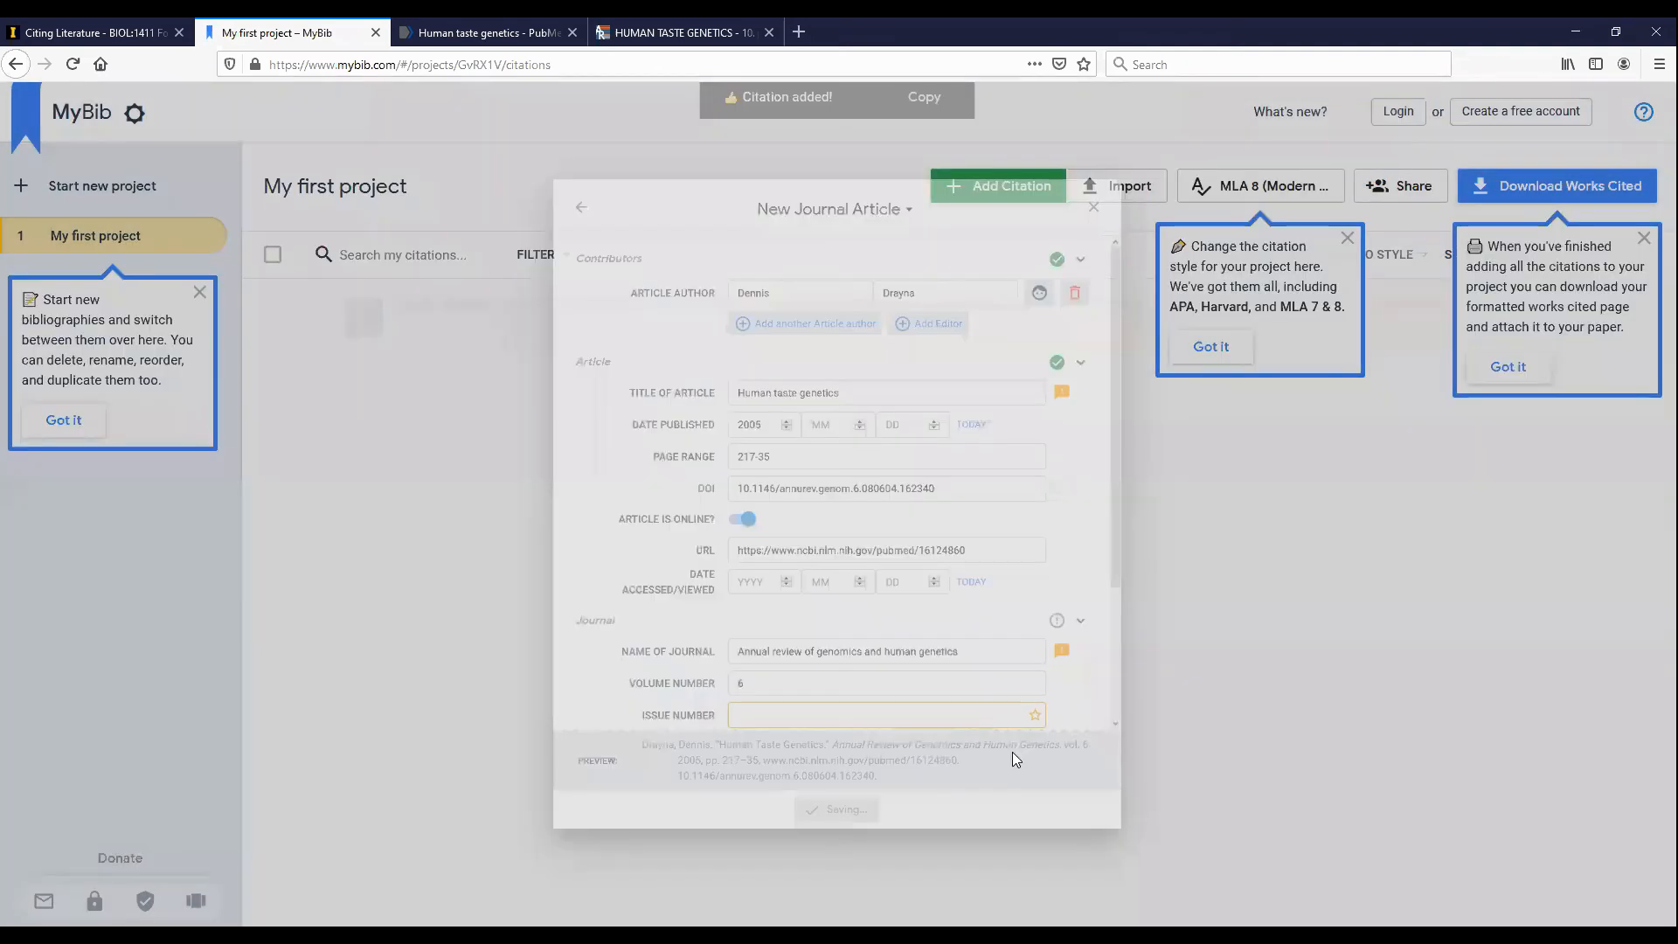
# Change the project's citation style to "Council of Science Editors, Name-Year (author-date)" and close the tips around the citation list.
pyautogui.click(1347, 239)
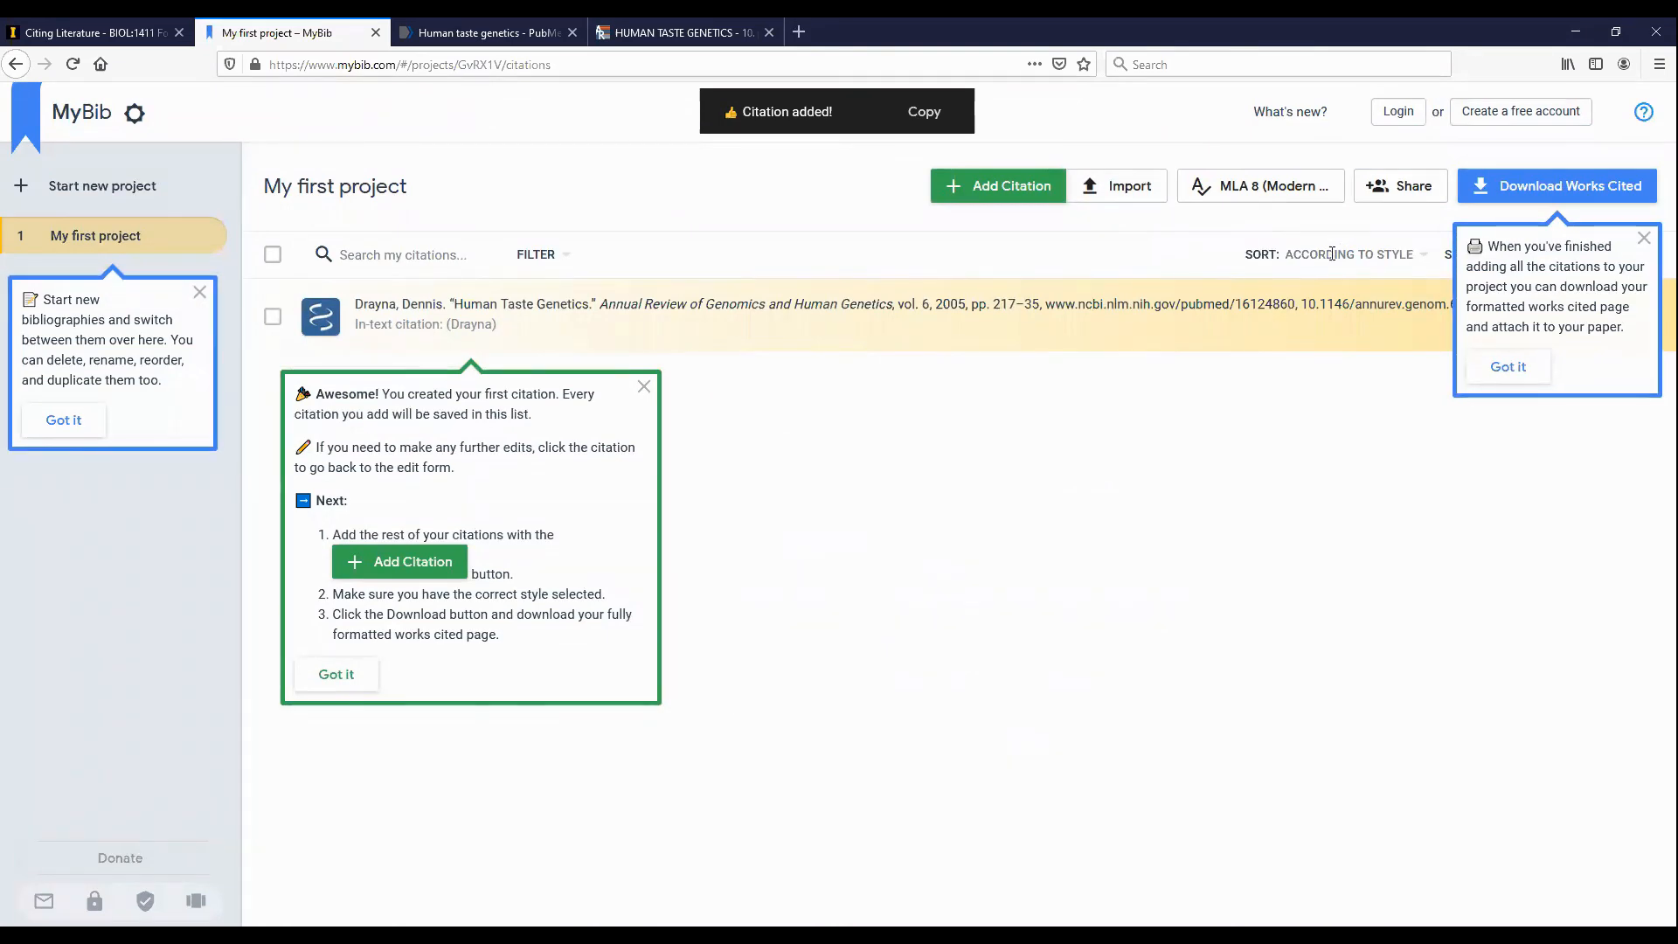
pyautogui.click(1260, 185)
pyautogui.write('c')
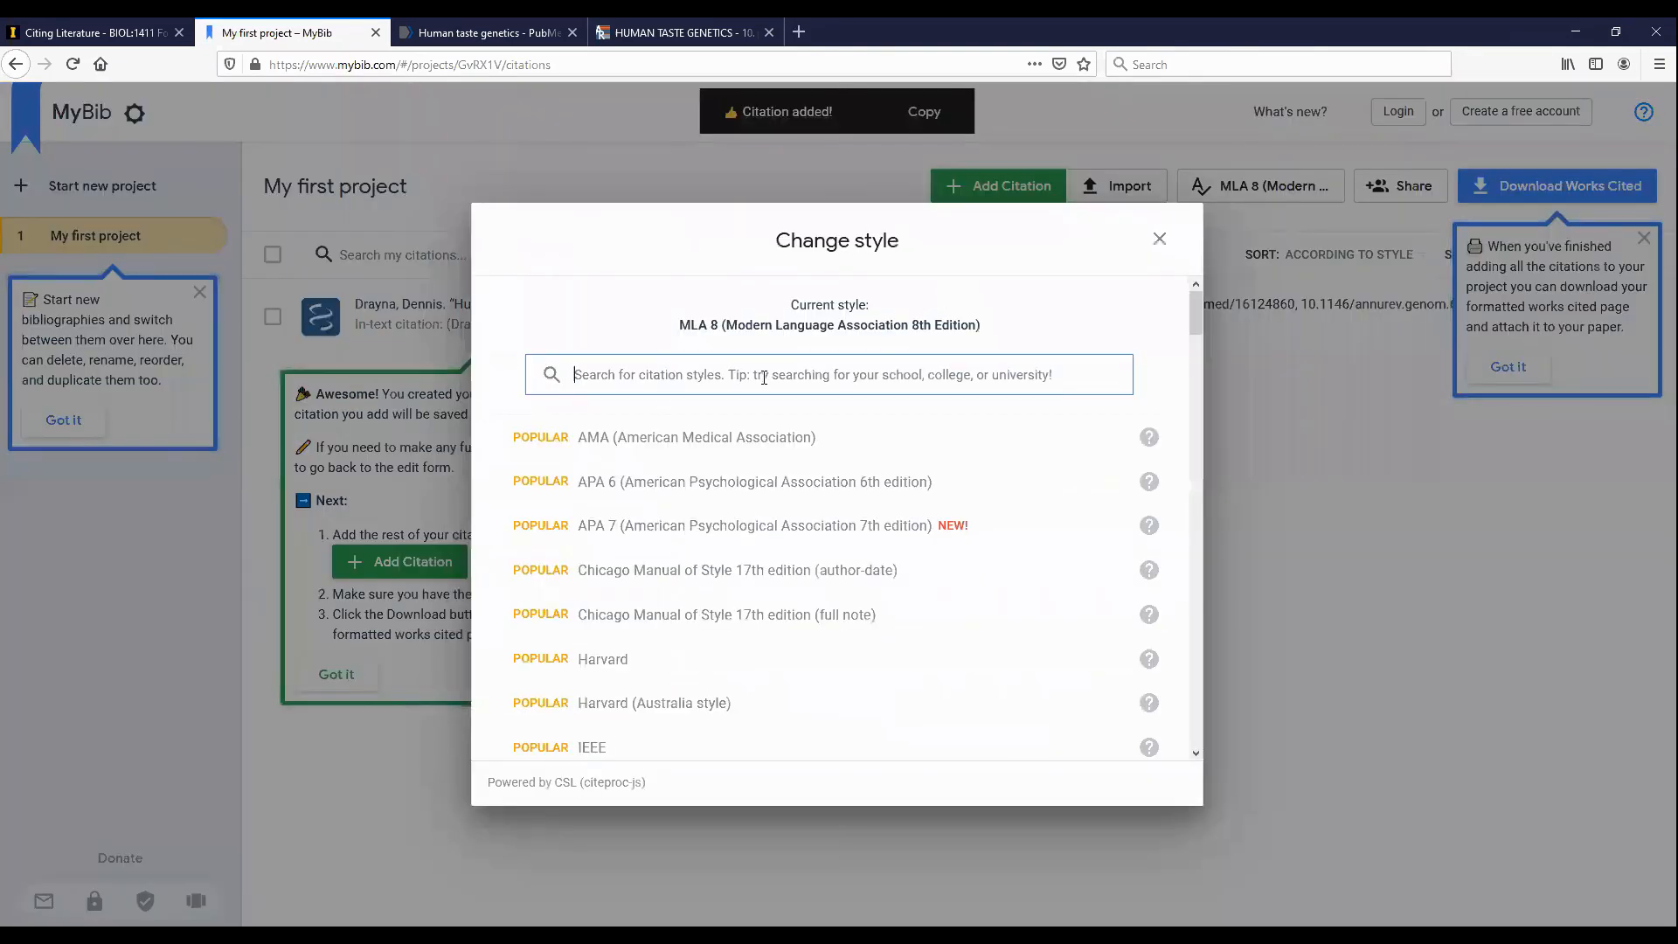
pyautogui.write('se')
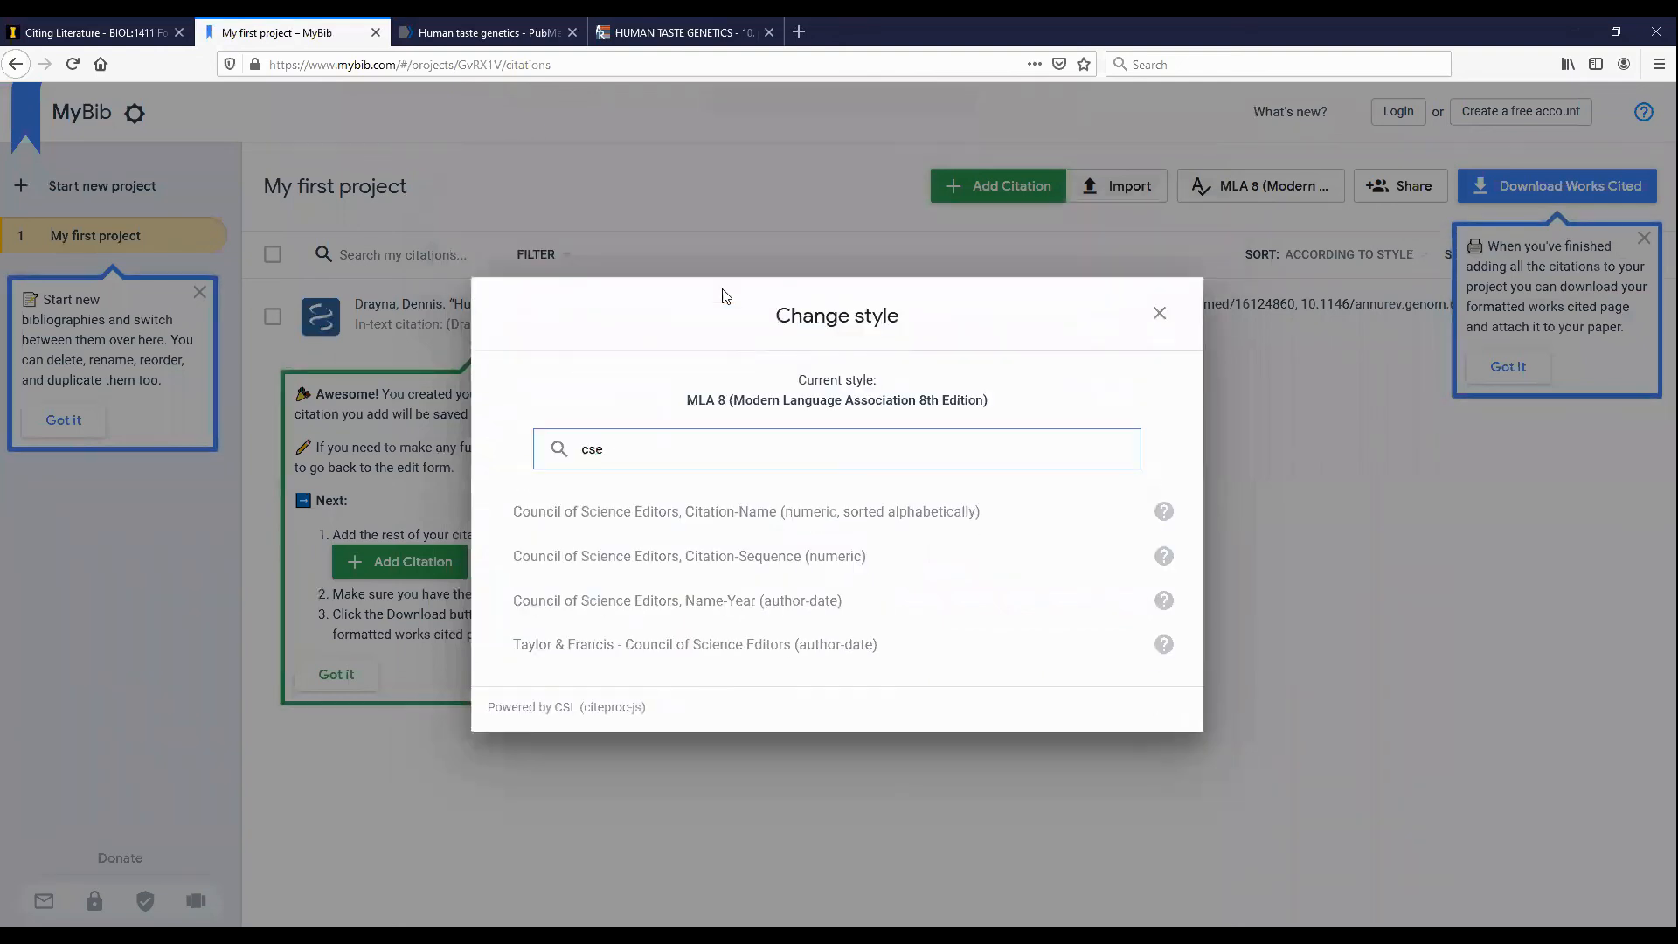
pyautogui.click(616, 603)
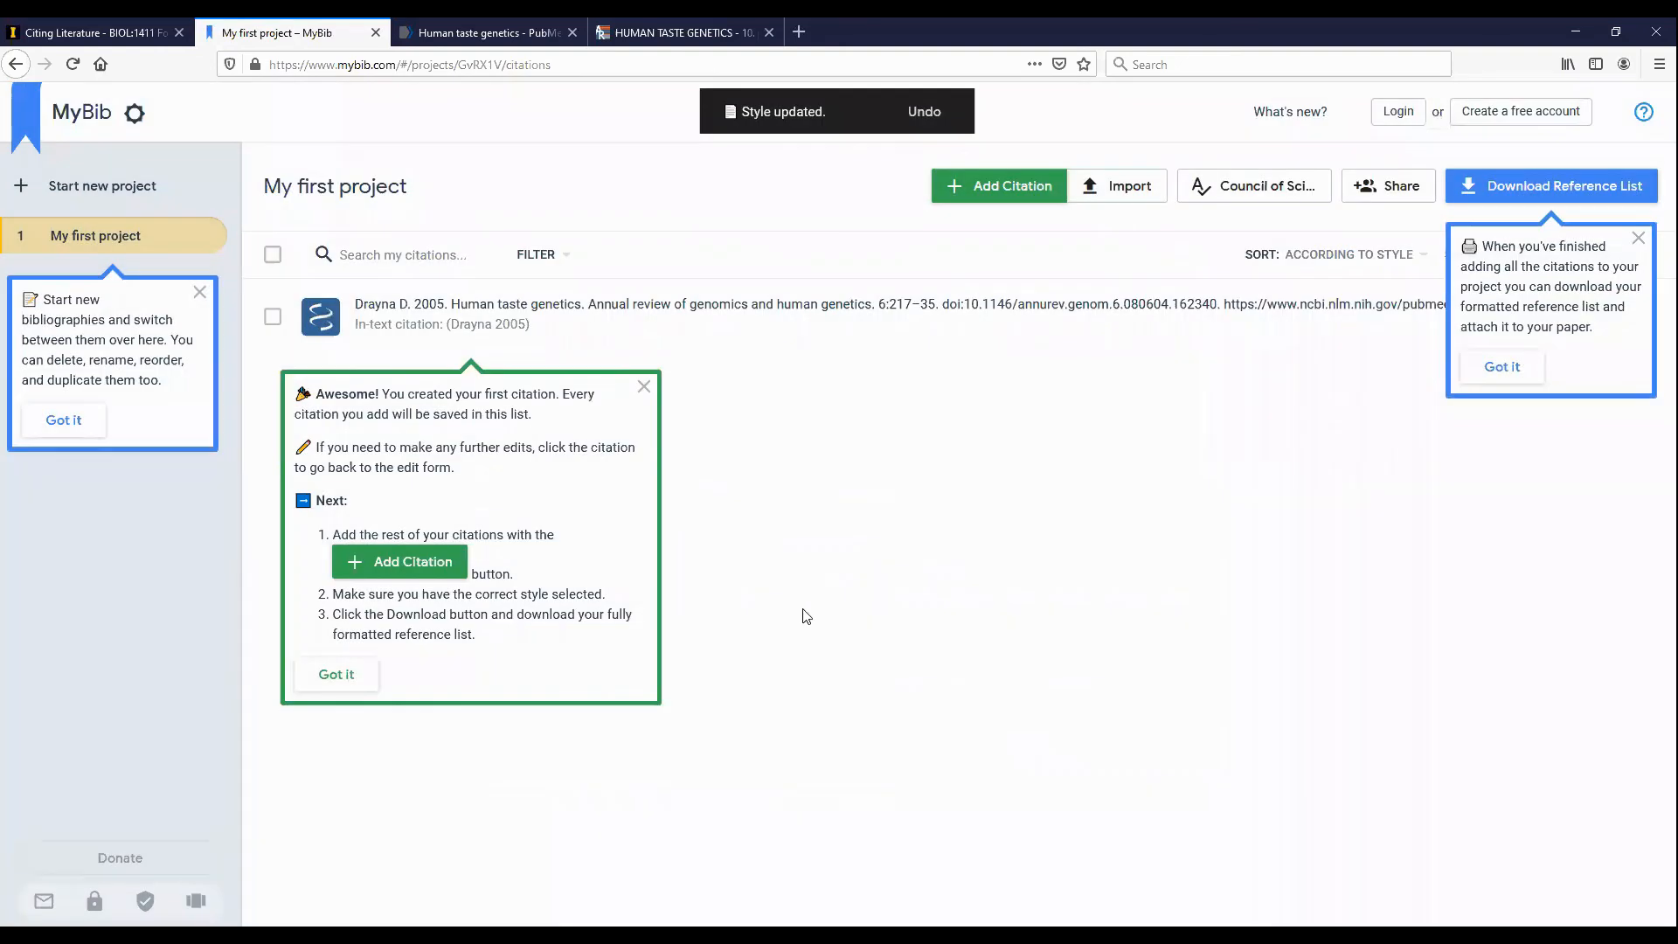
pyautogui.click(644, 389)
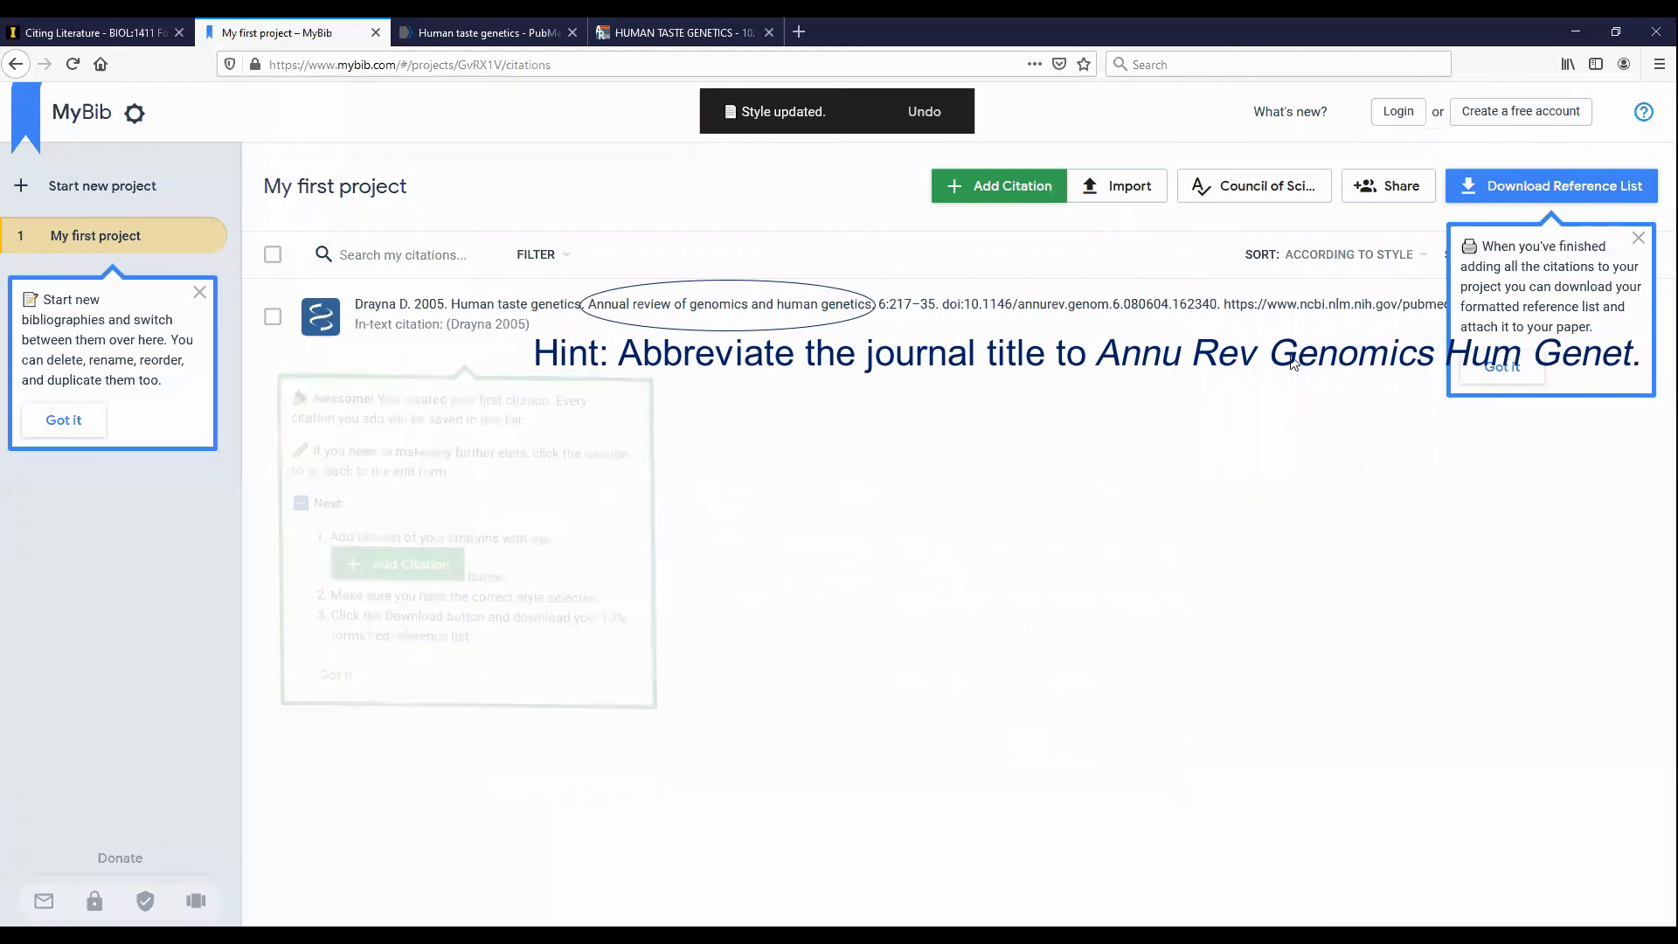
pyautogui.click(1646, 241)
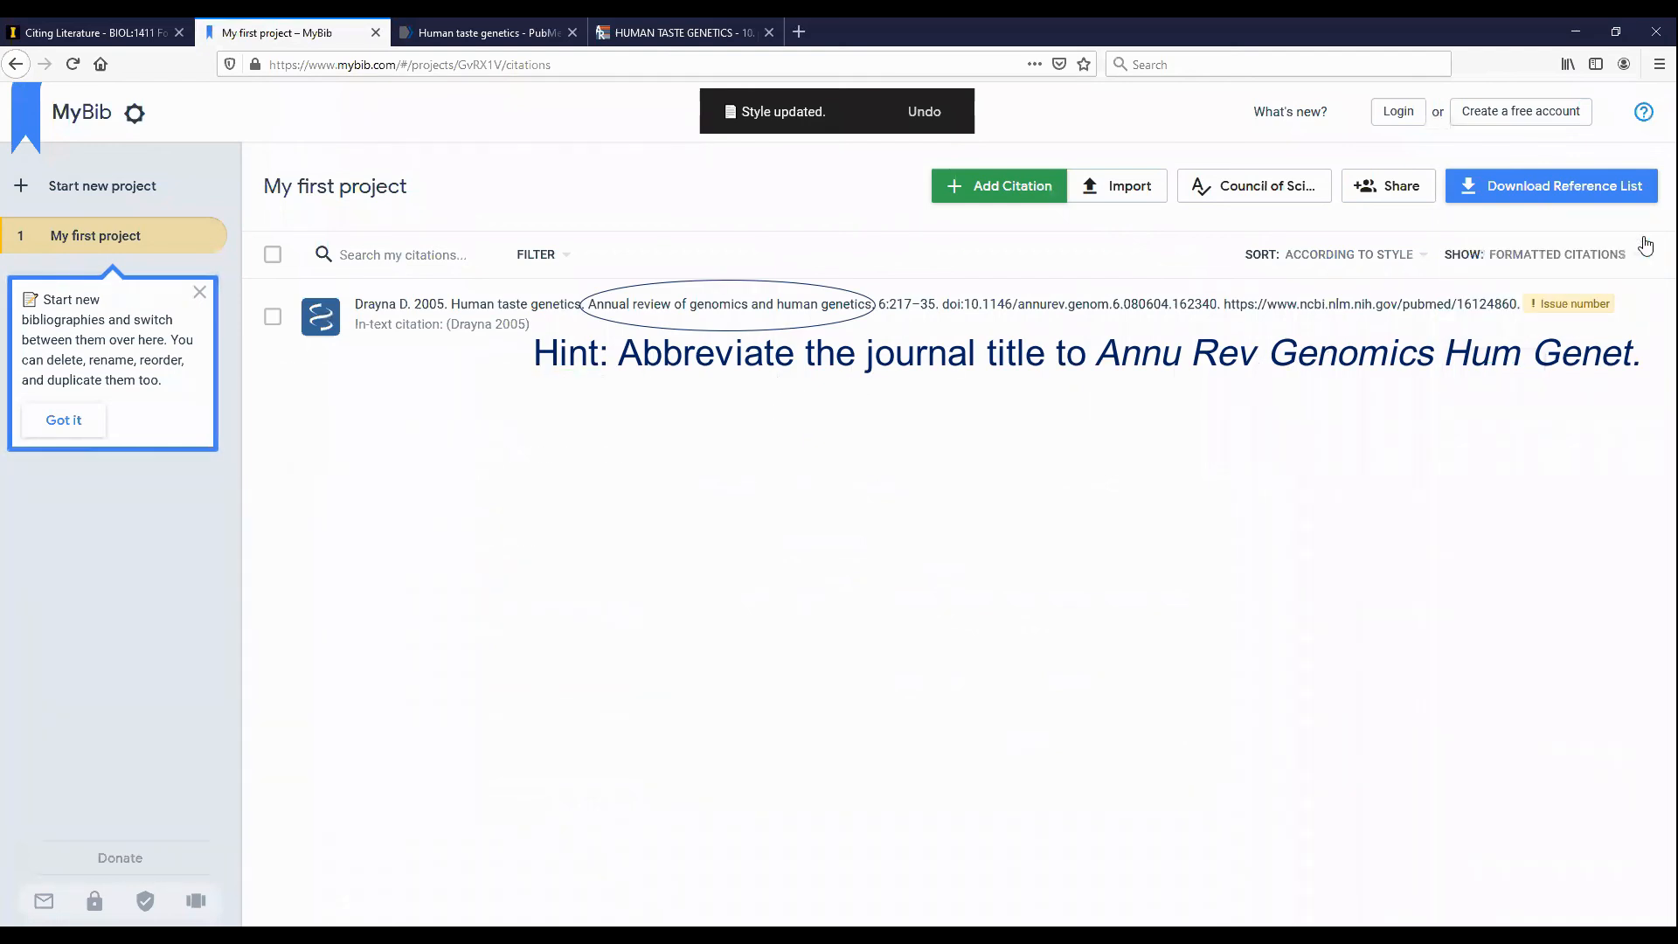